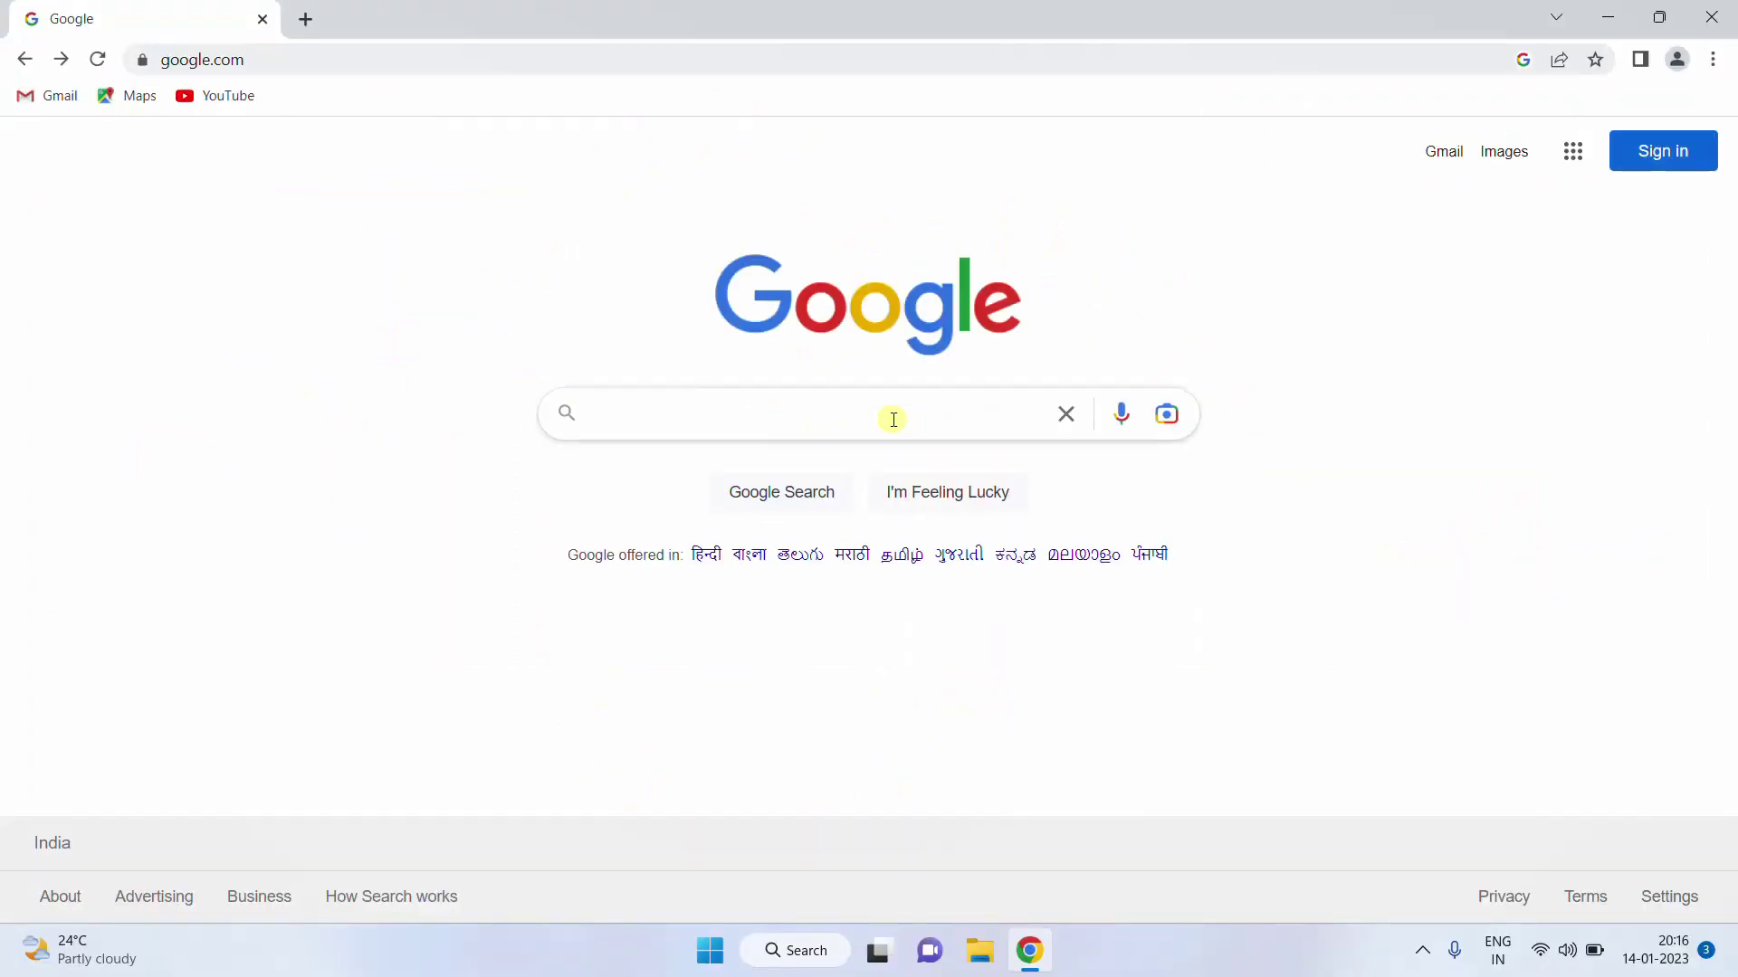
Search Google for 'mongodb download' and open the MongoDB Community Server Download result
left_click(830, 413)
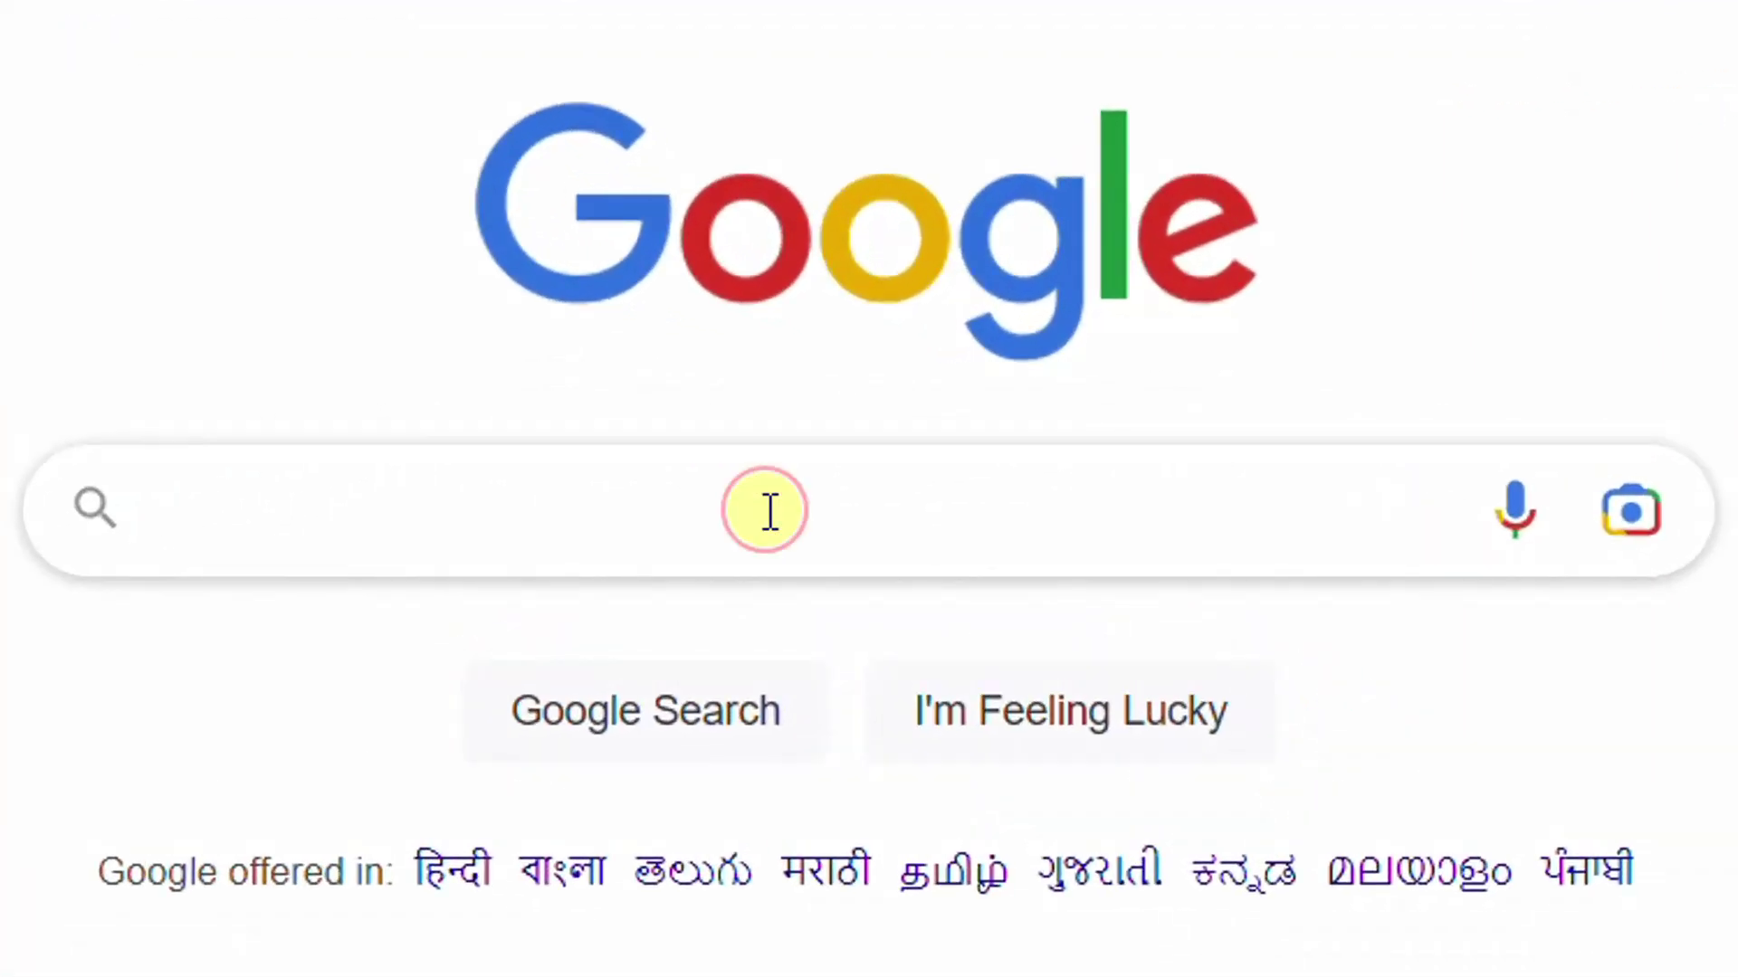
type("mongodb download")
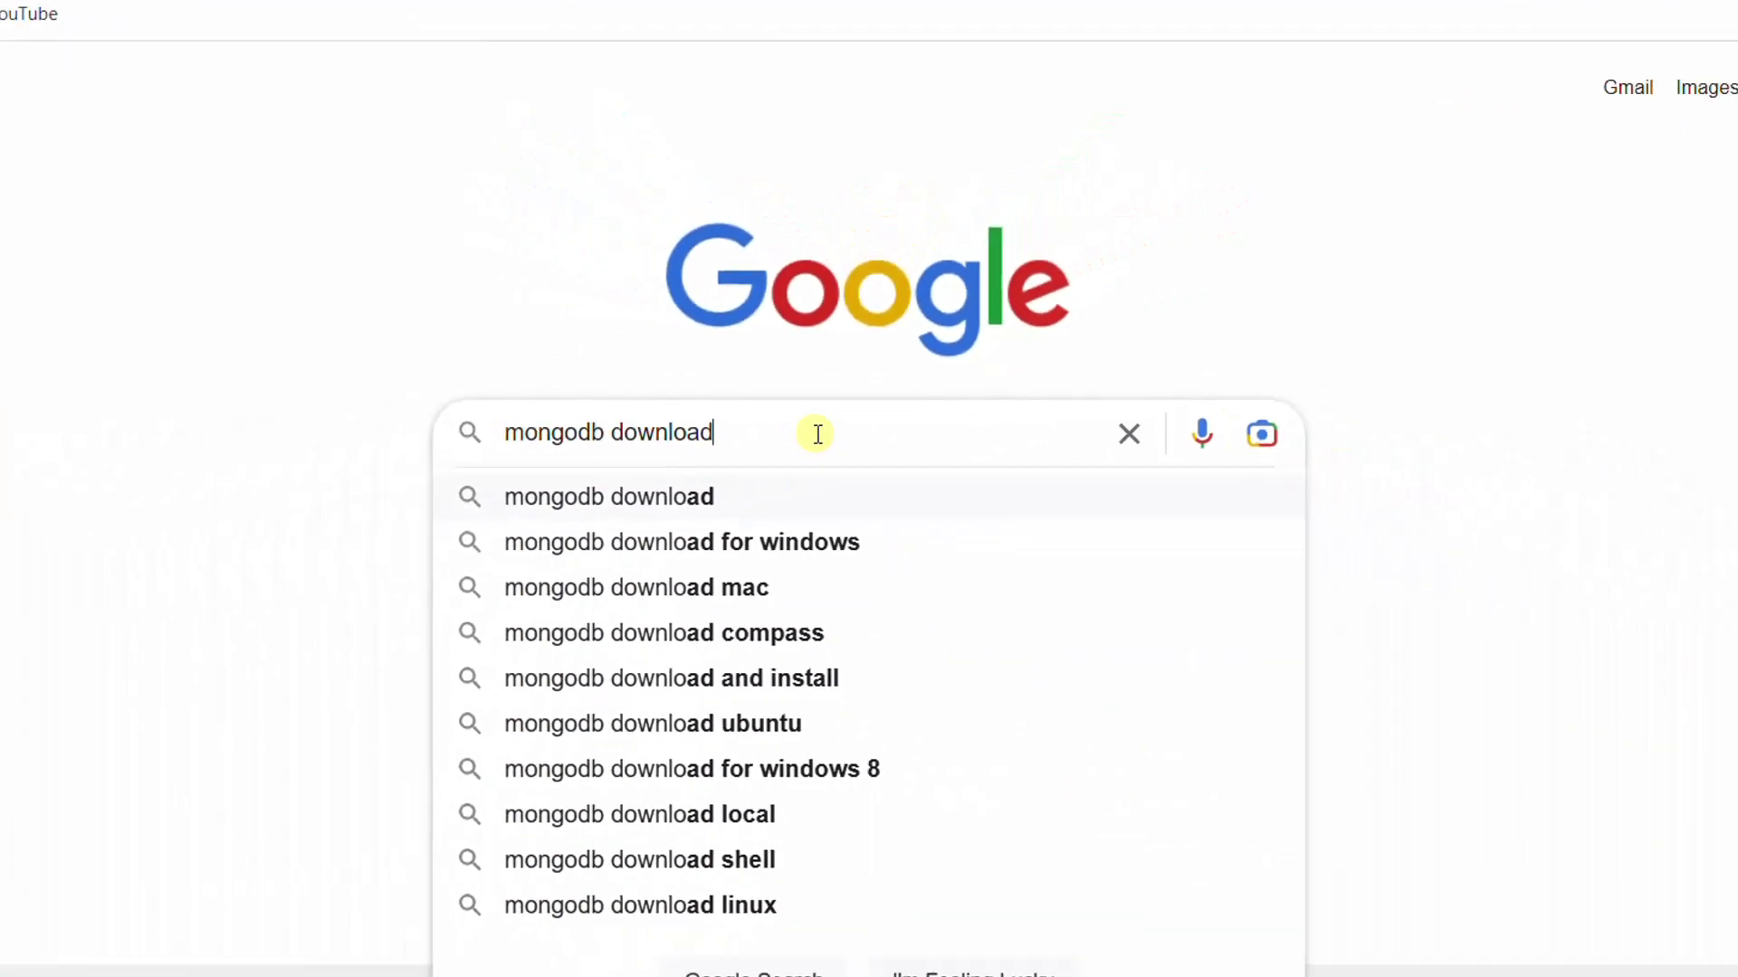
key("Return")
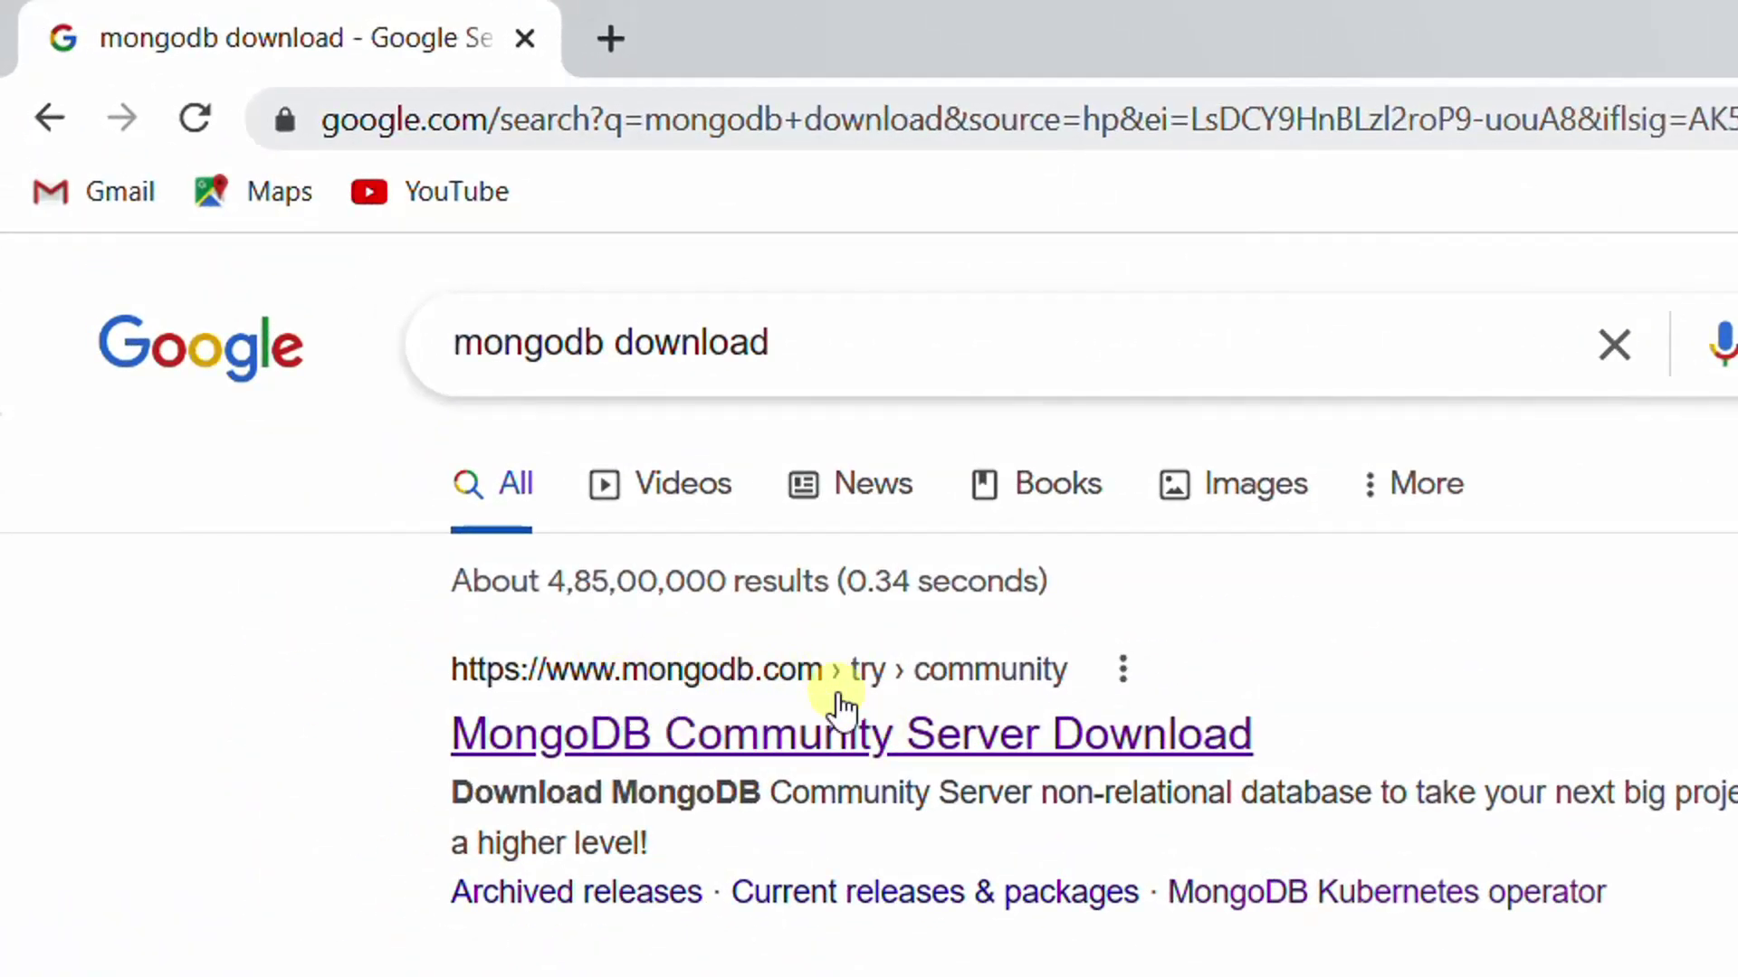
left_click(748, 738)
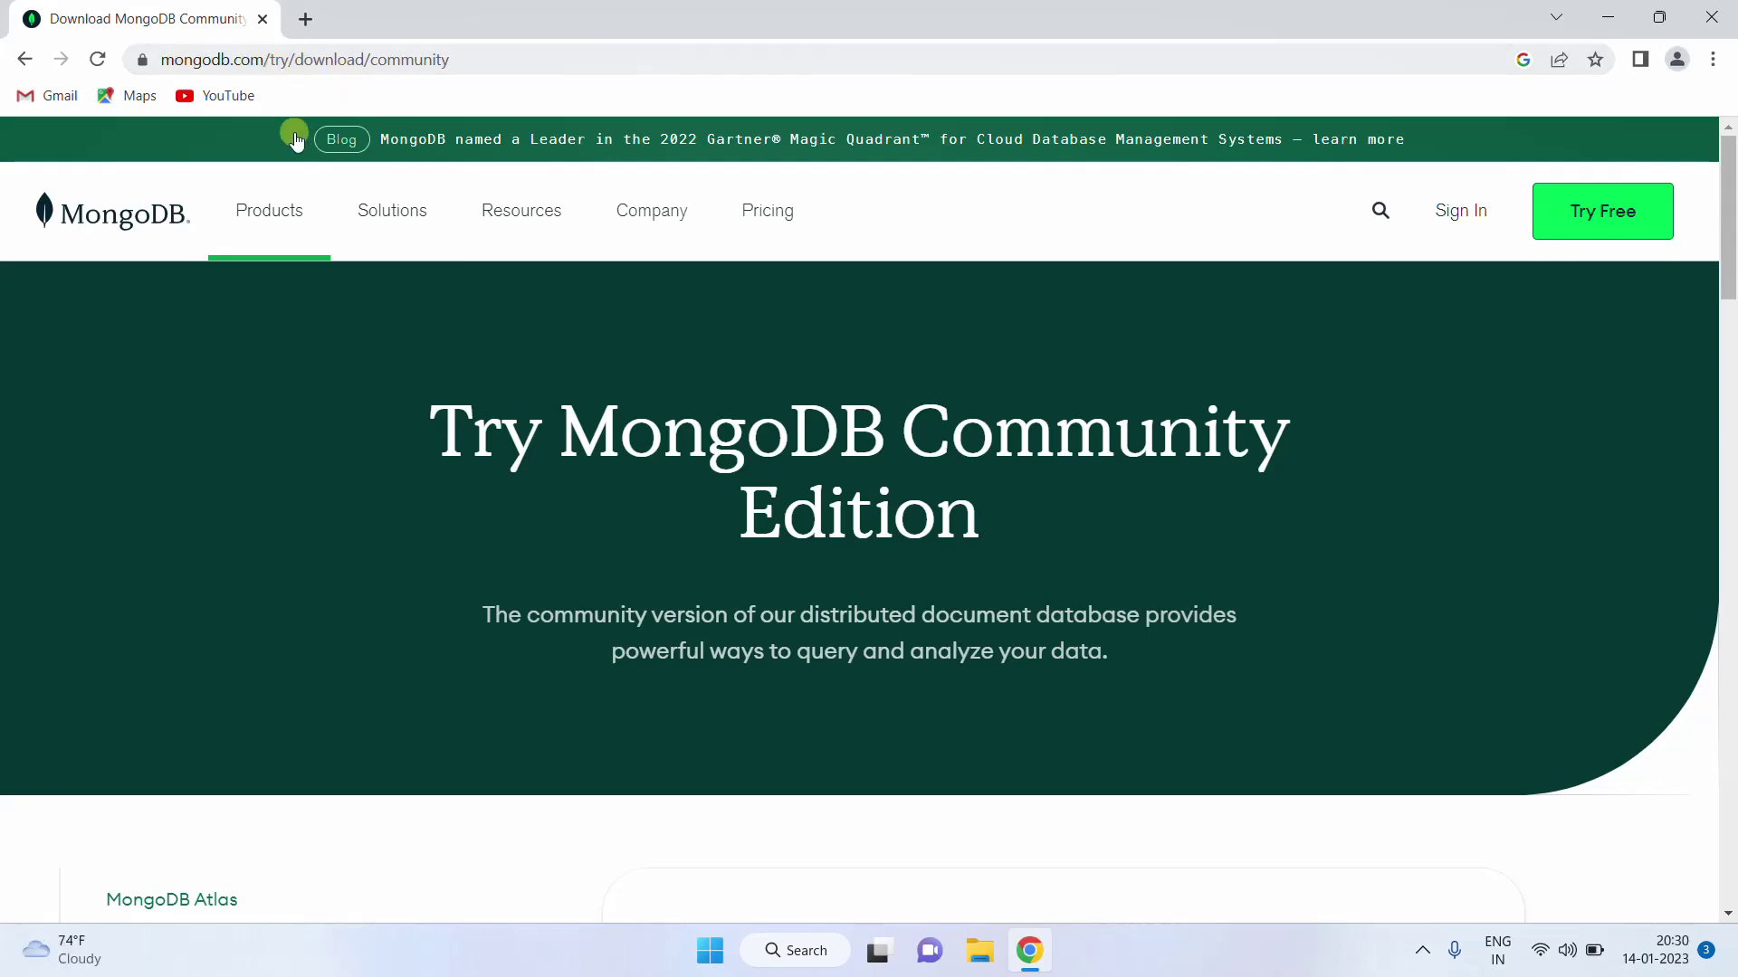
Pick Community Server version 6.0.4-rc0 for Windows msi and start its download
left_click(262, 210)
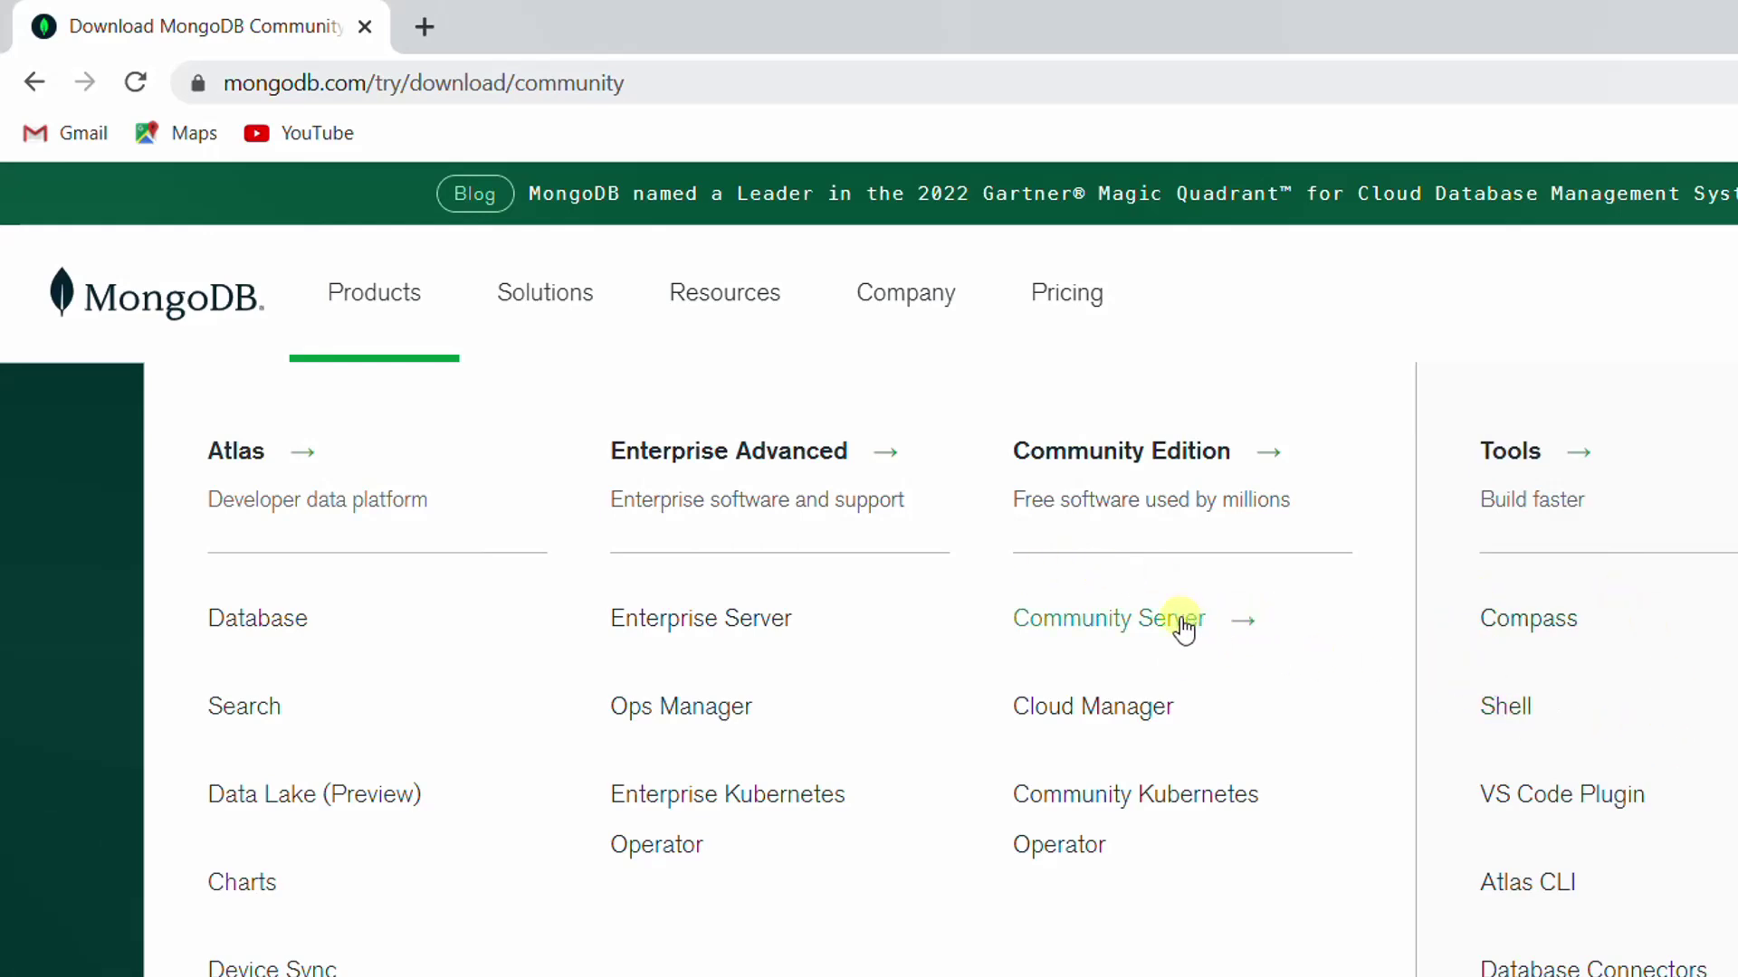
left_click(1097, 629)
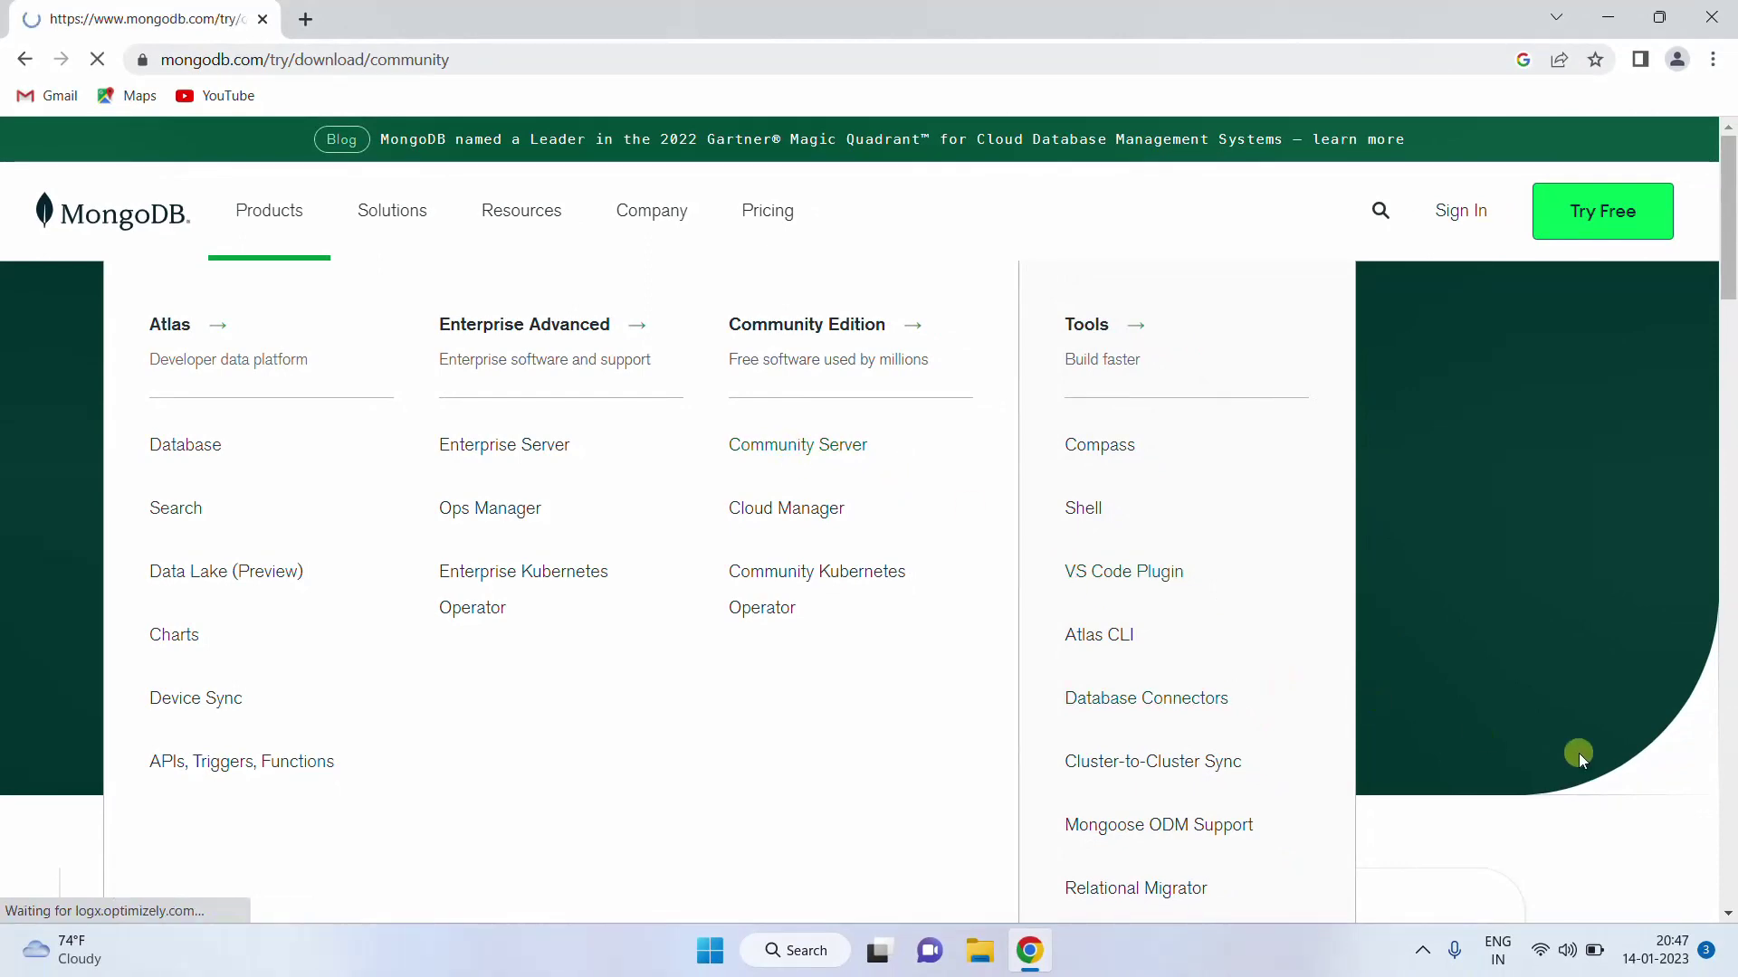
scroll(971, 520, "down", 8)
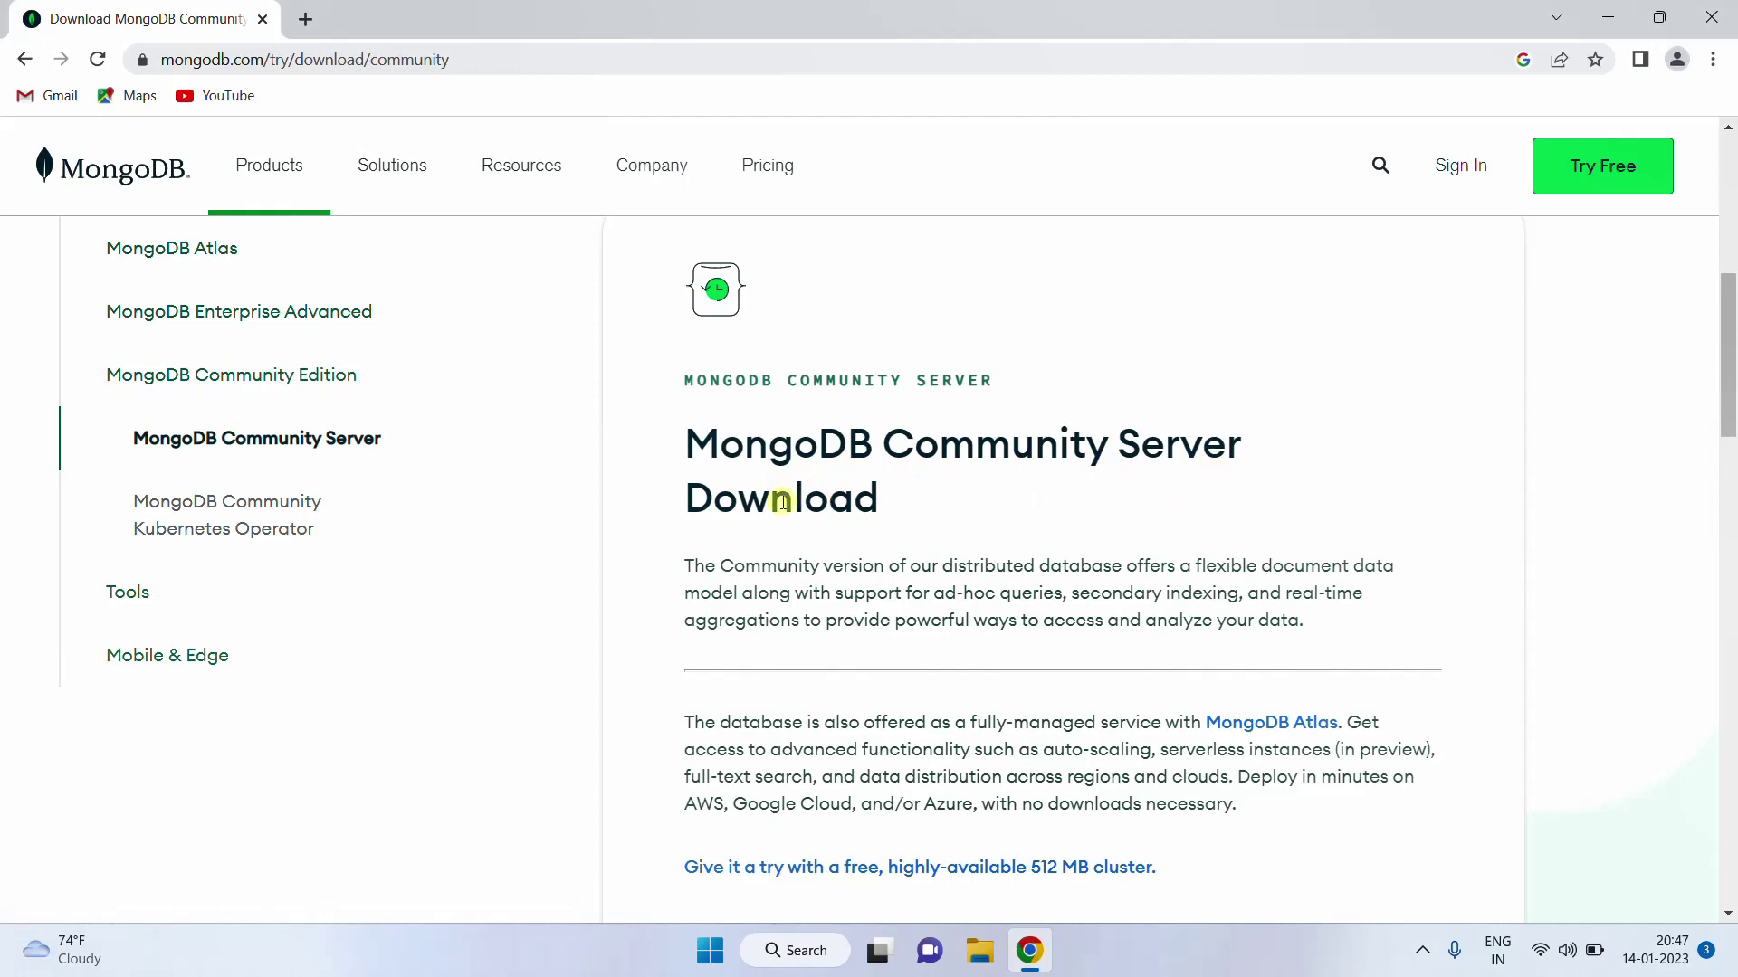
scroll(957, 537, "down", 5)
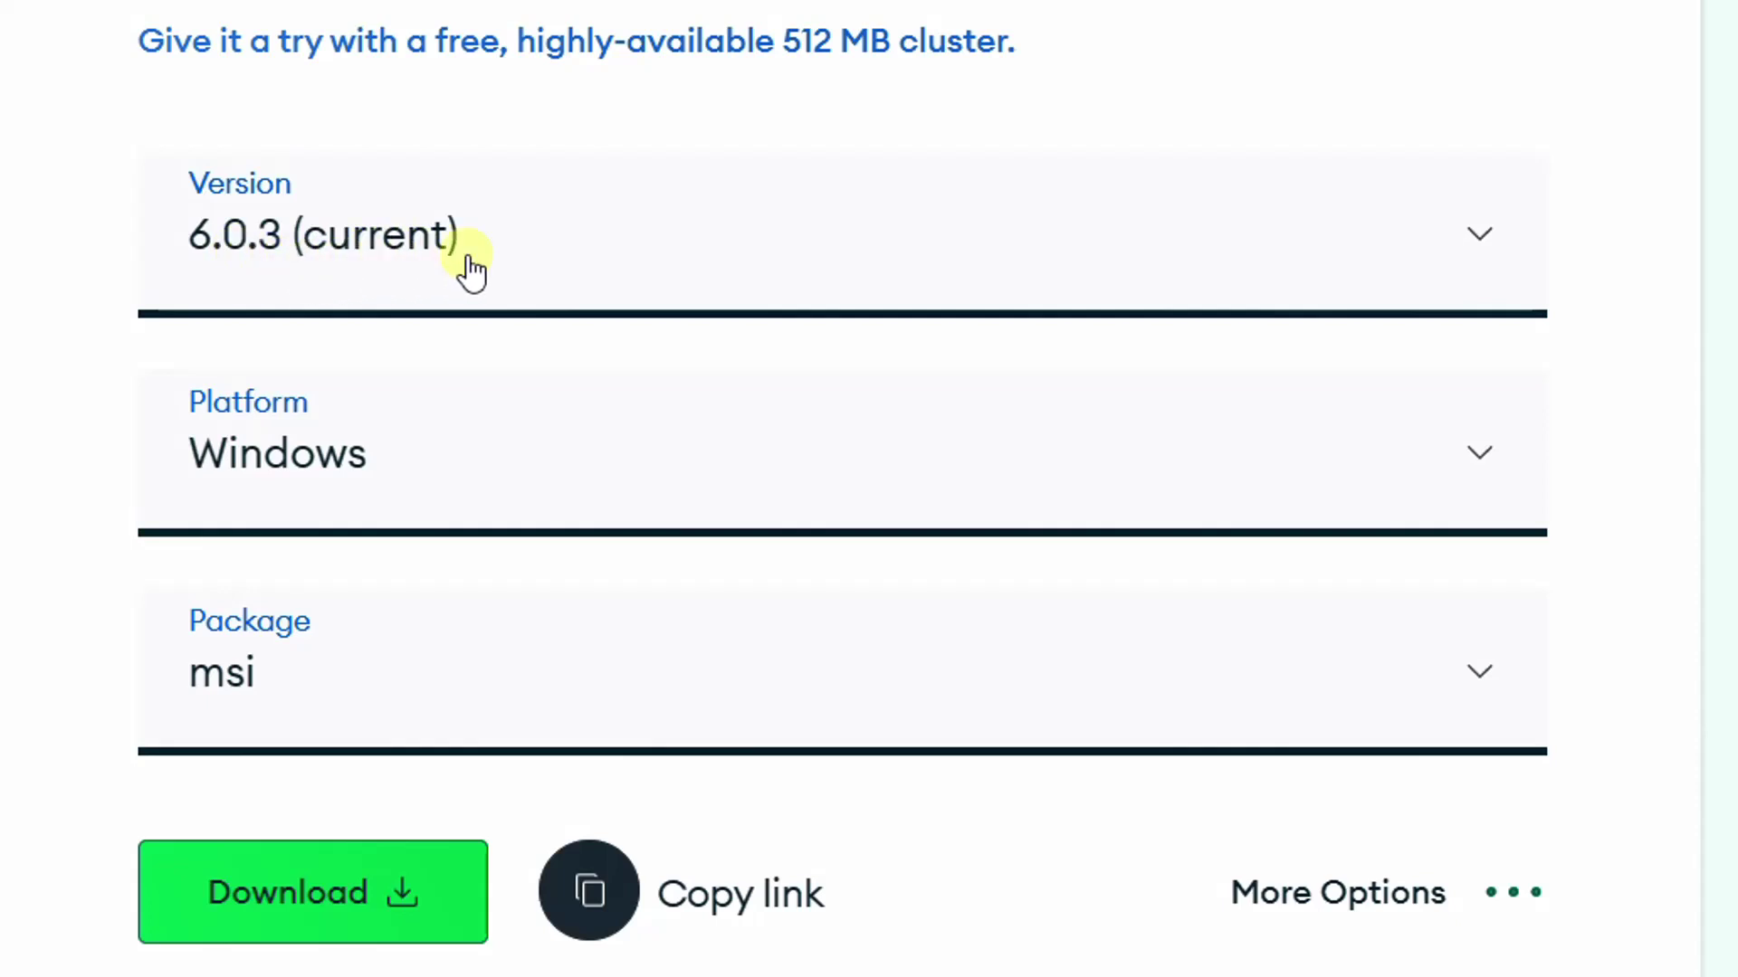
left_click(601, 261)
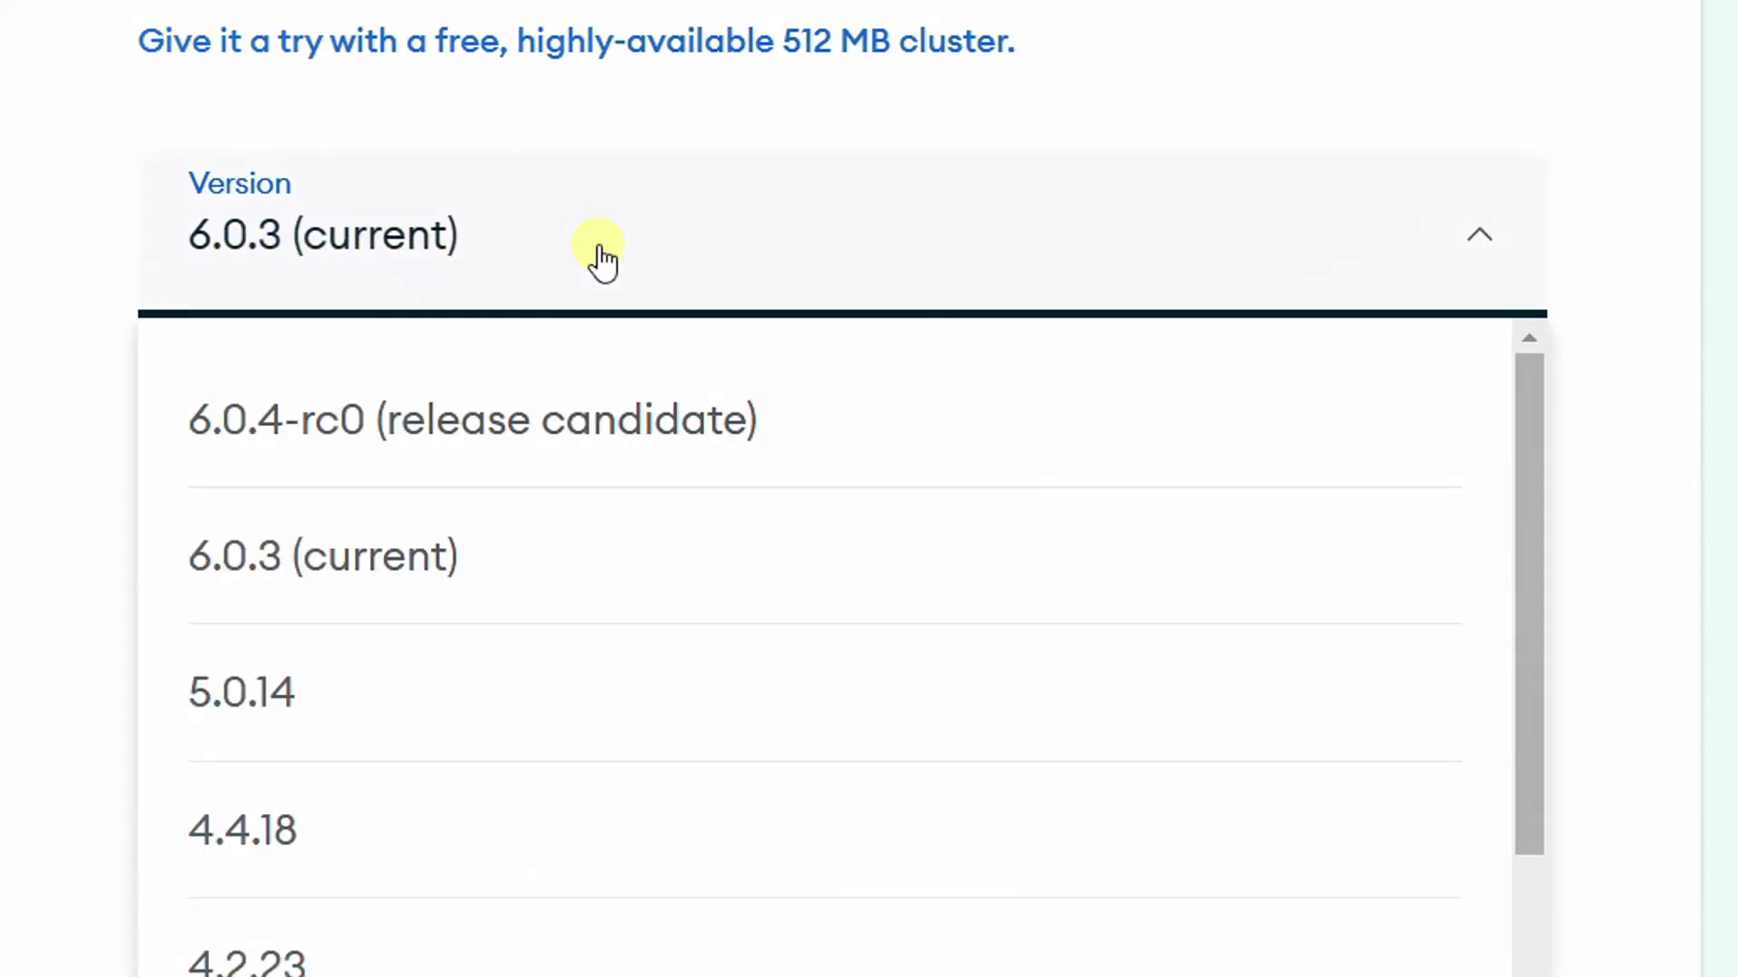
left_click(319, 444)
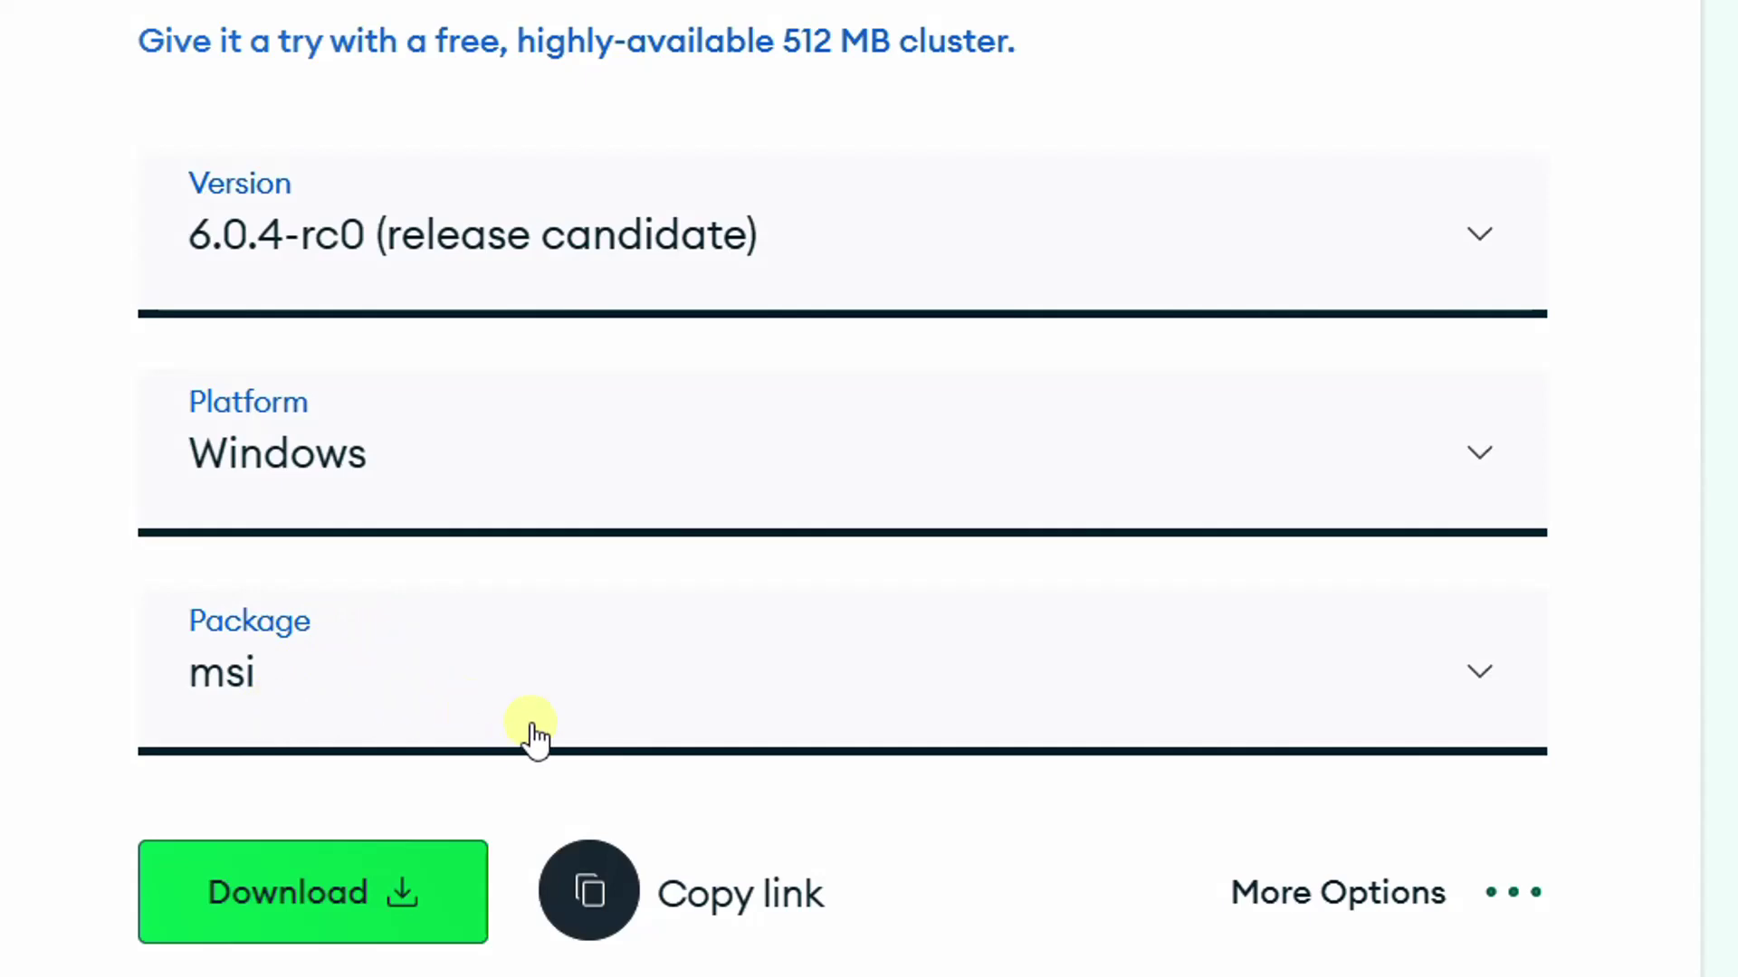
left_click(304, 894)
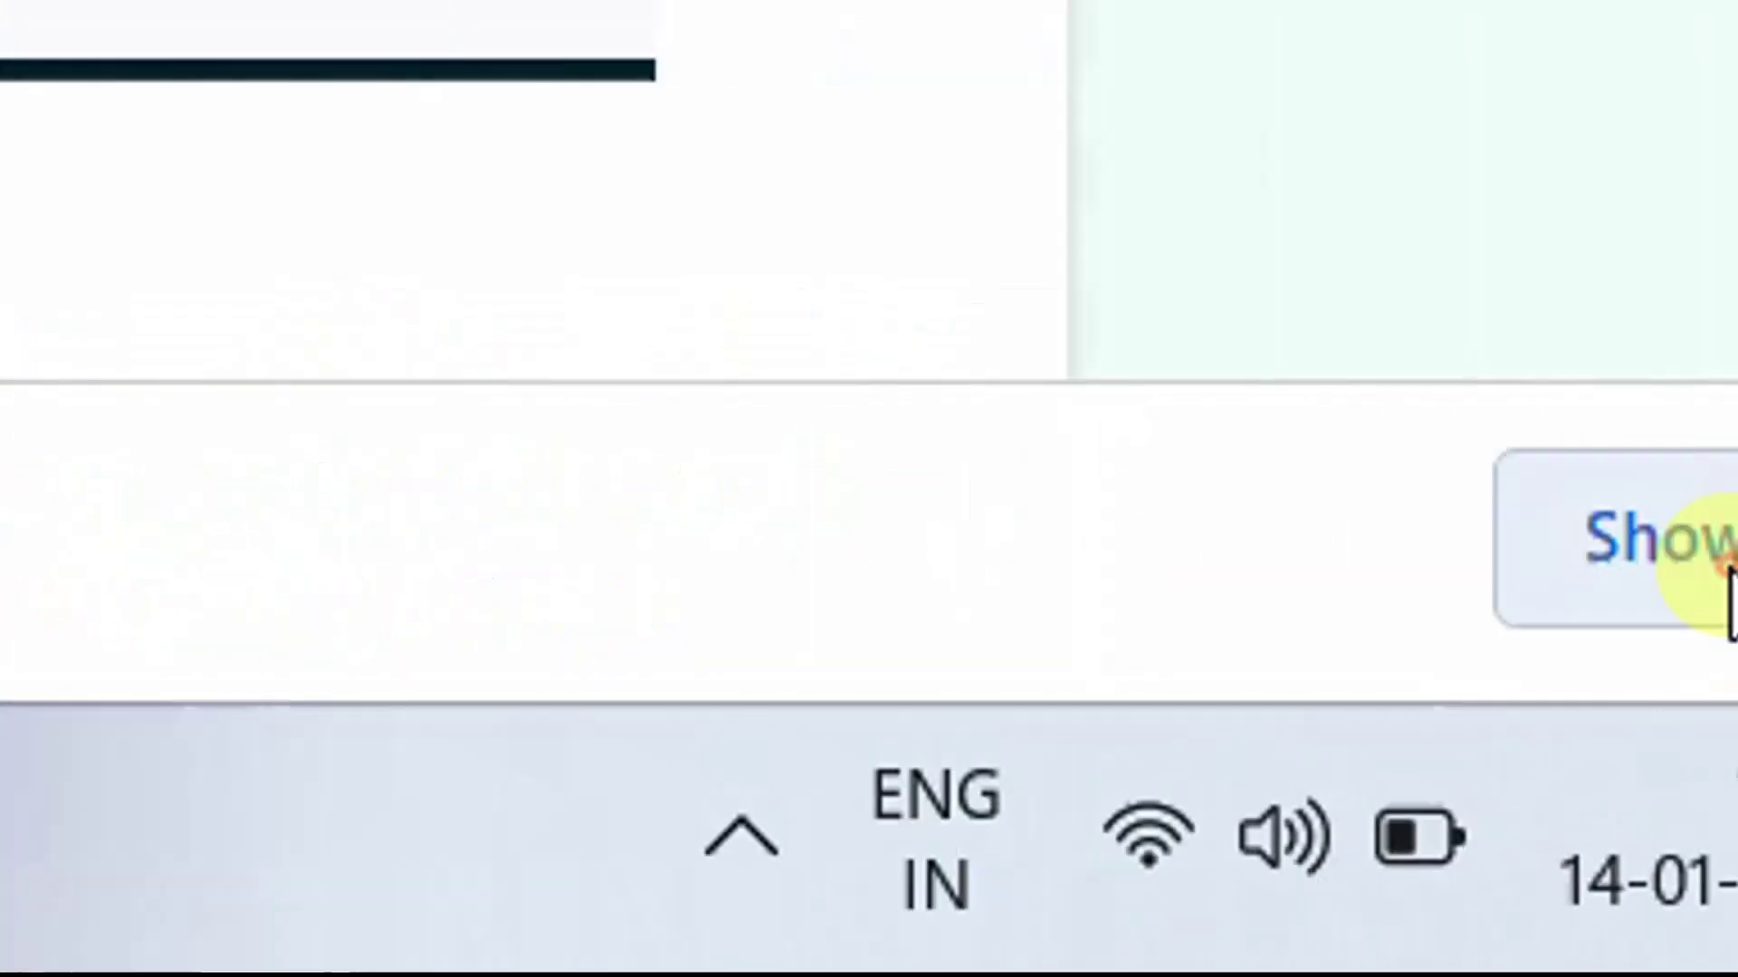
Locate the downloaded mongodb-windows-x86_64-6.0.4-rc0-signed.msi in the Downloads folder
left_click(1719, 563)
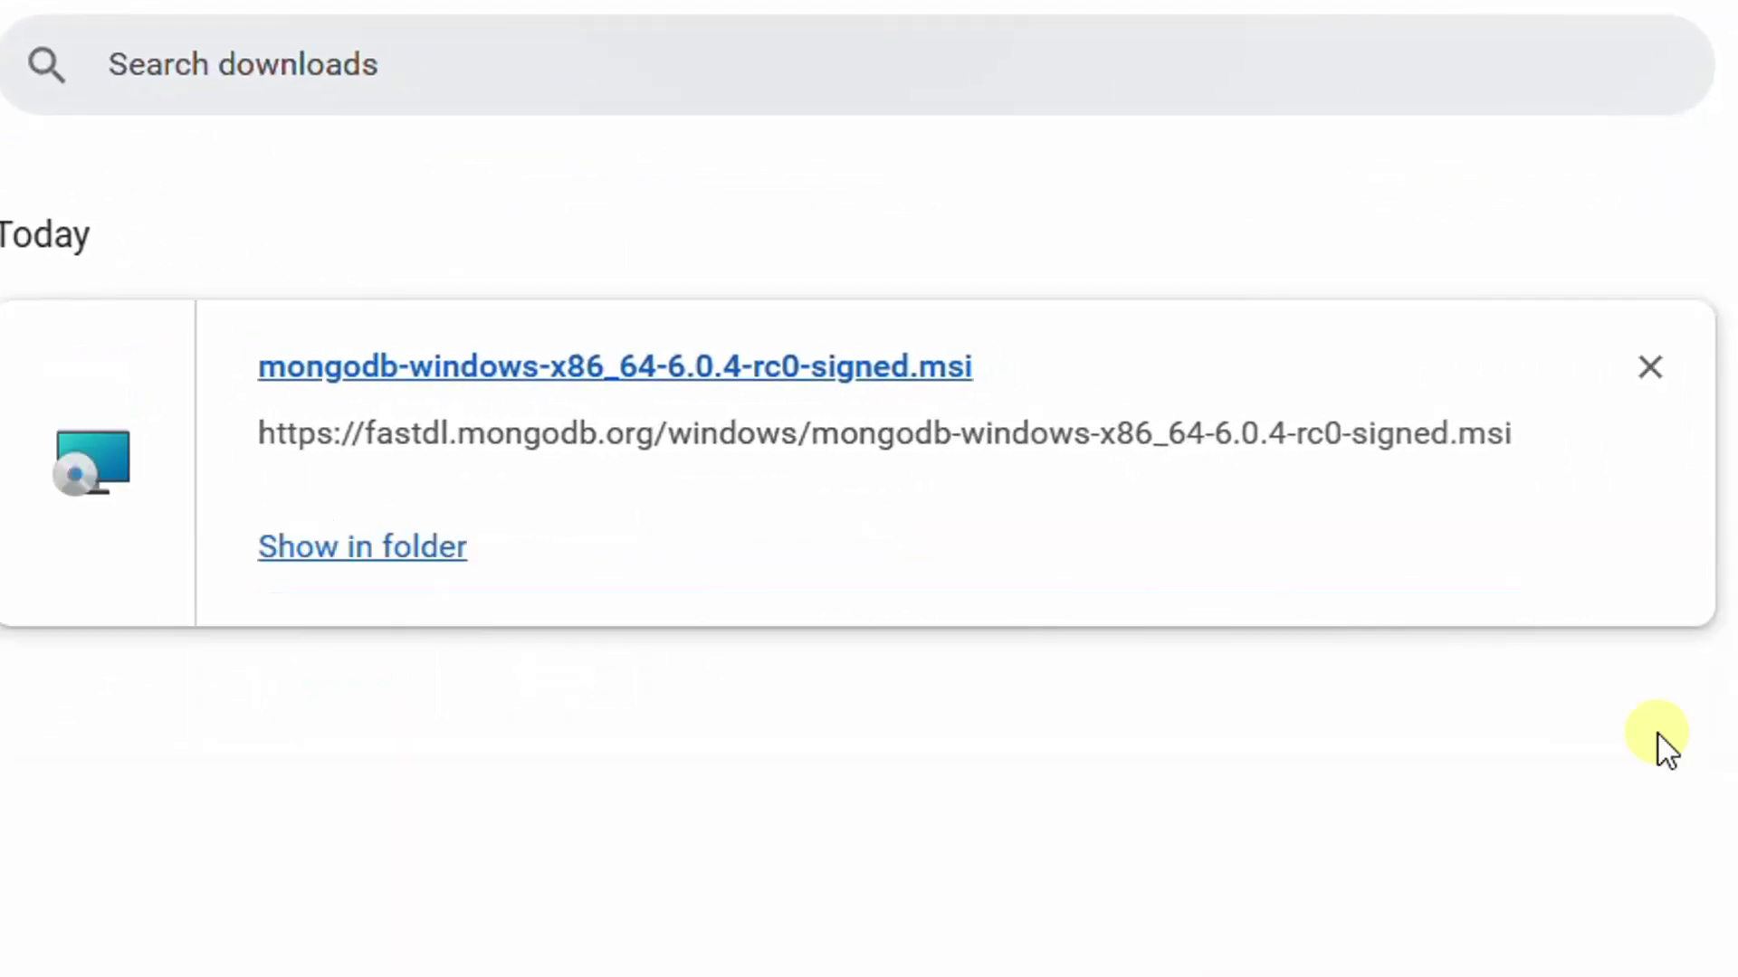
left_click(336, 554)
left_click(1196, 237)
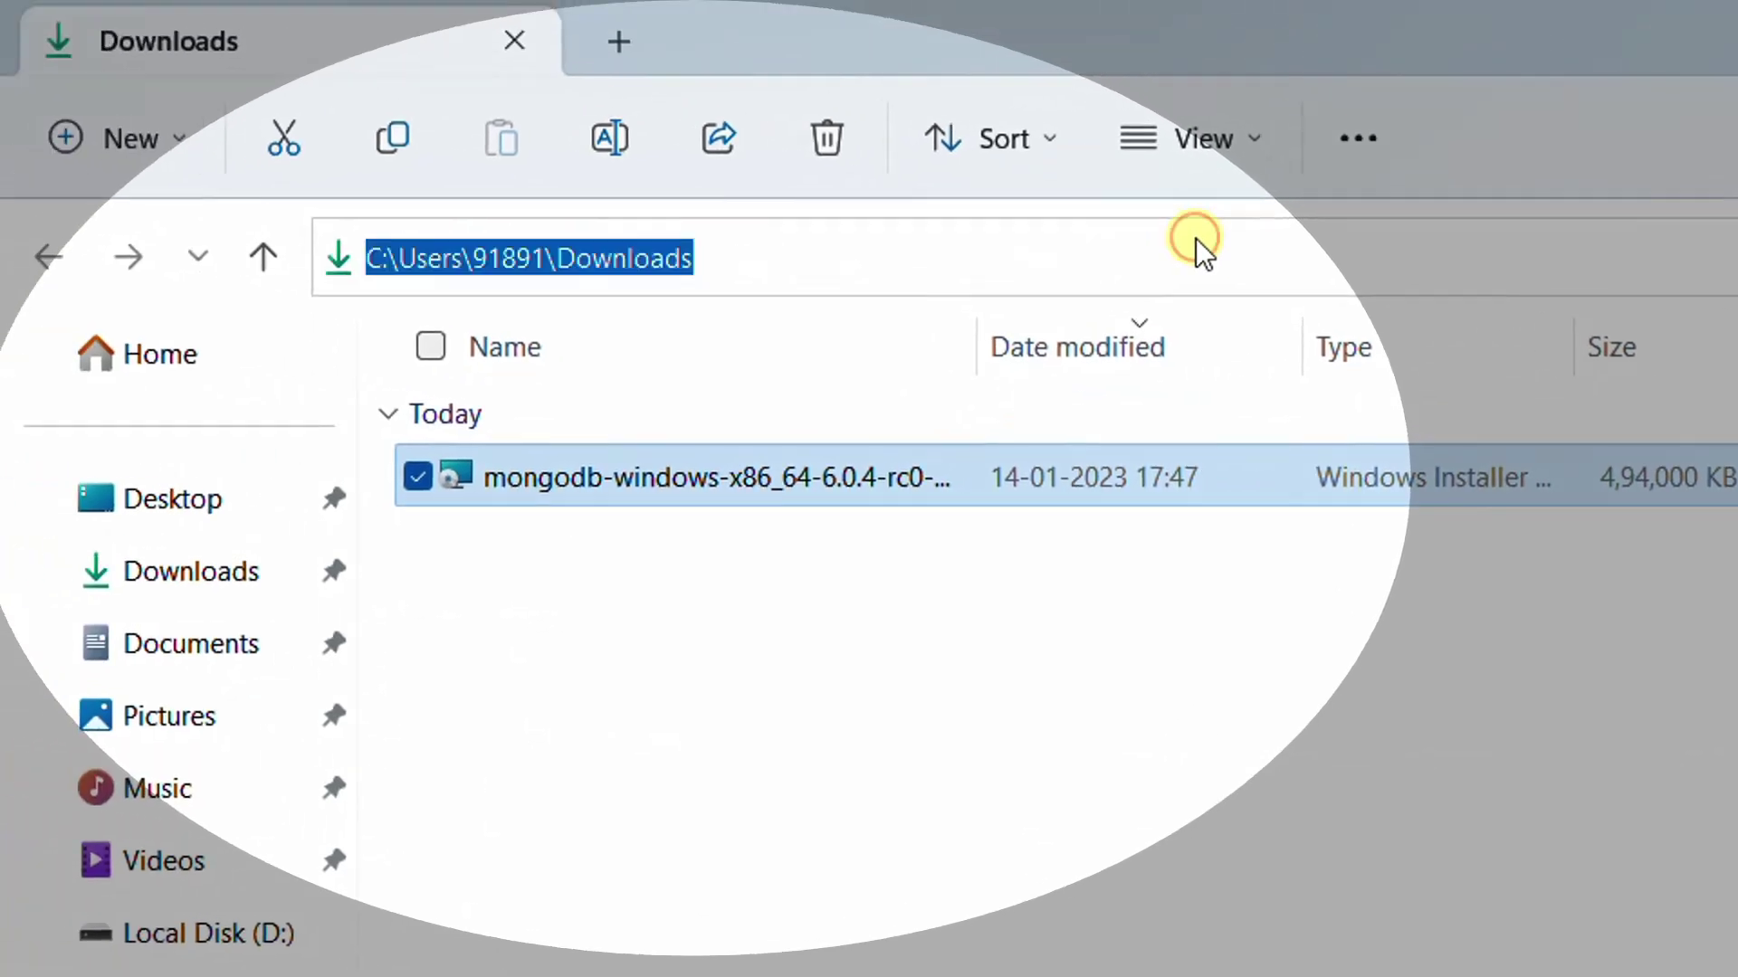
left_click(715, 651)
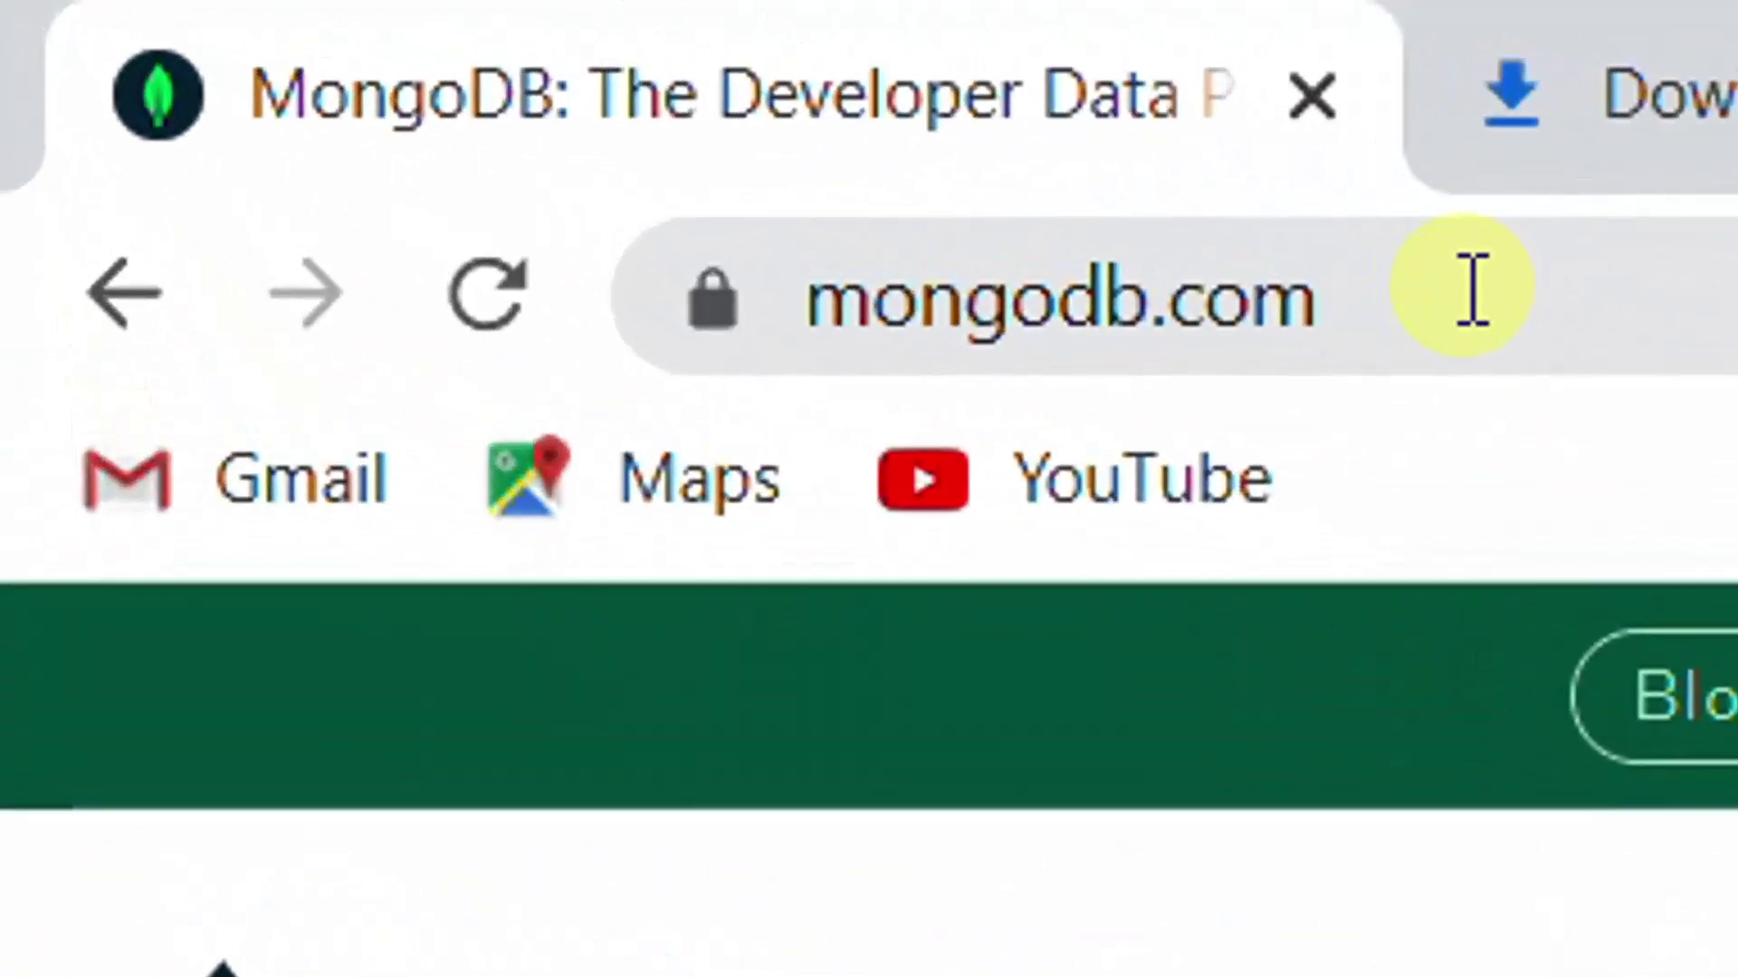
Download MongoDB Shell 1.6.2 for Windows 64-bit as mongosh-1.6.2-win32-x64.zip
left_click(312, 63)
left_click(241, 264)
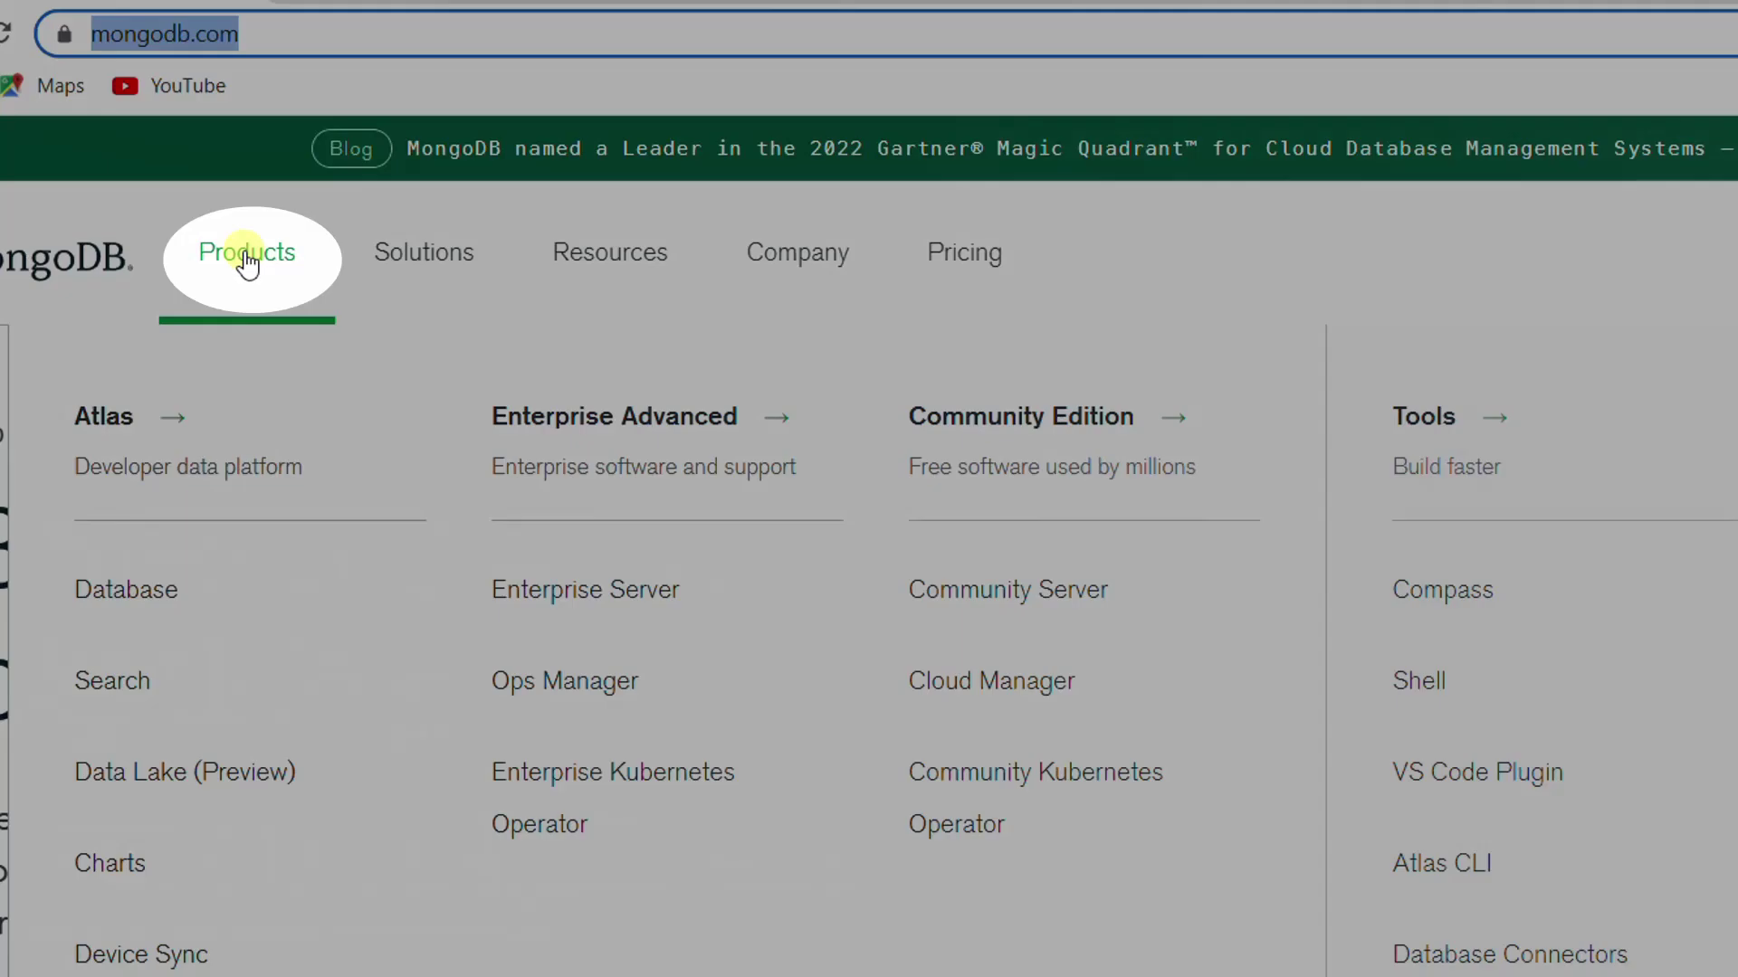
left_click(1423, 685)
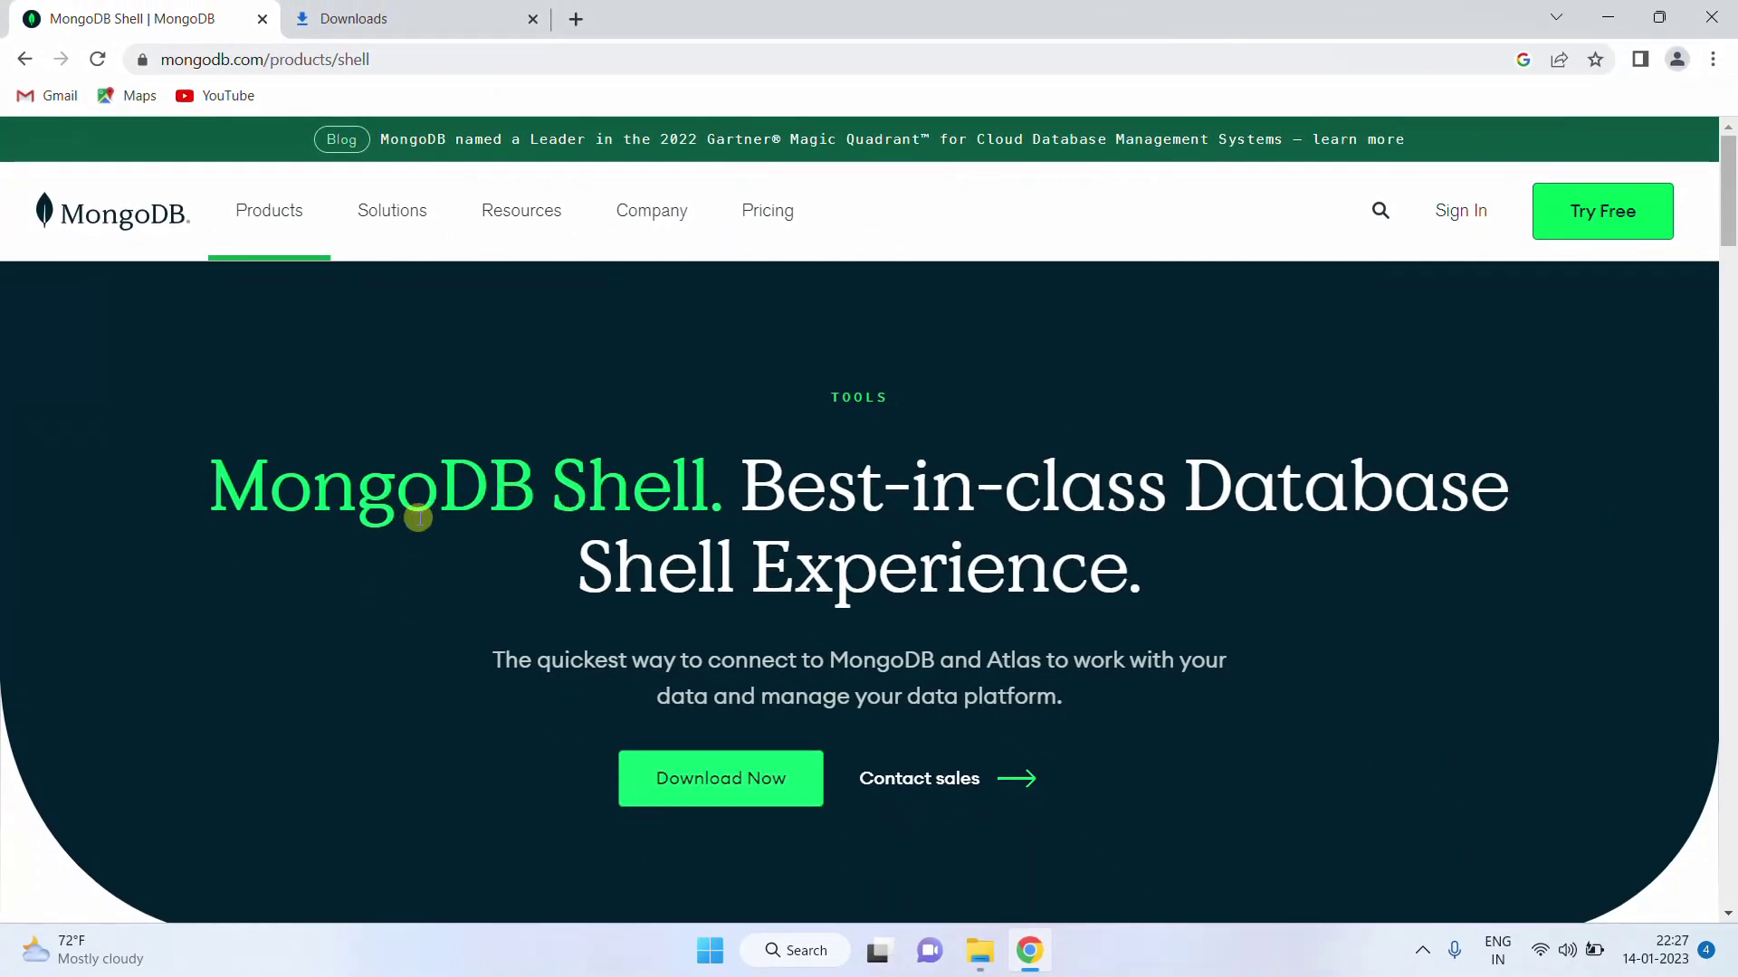
left_click(736, 786)
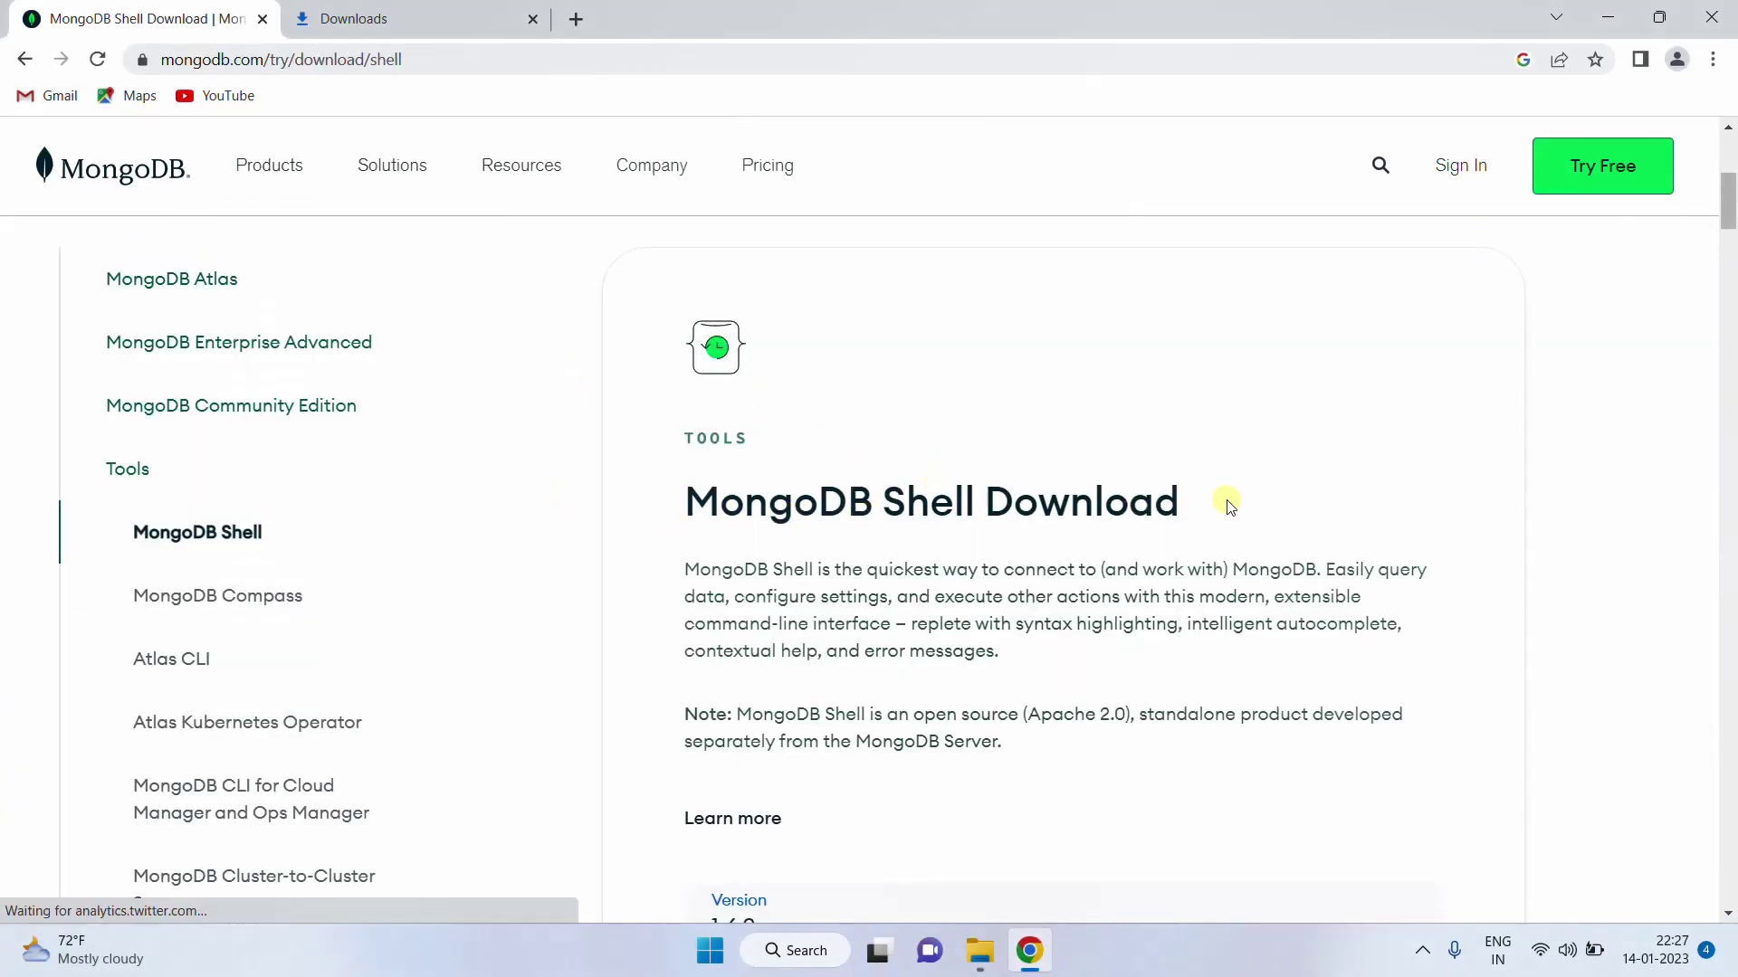
scroll(903, 543, "down", 6)
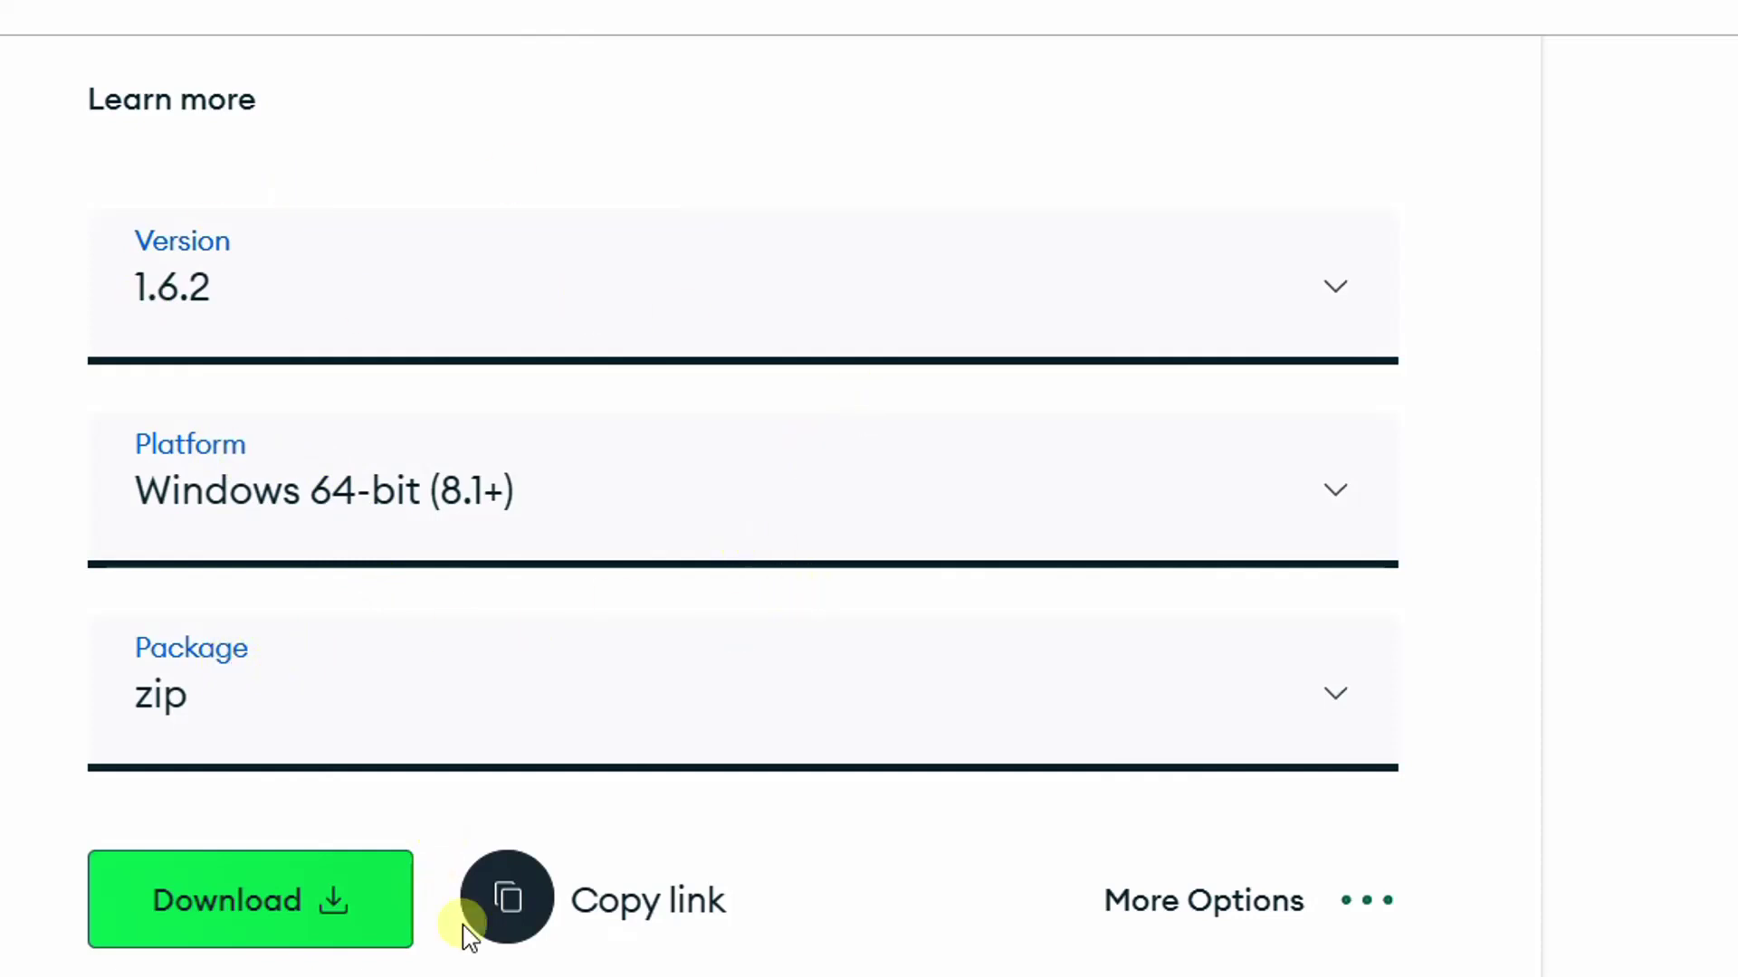
left_click(244, 911)
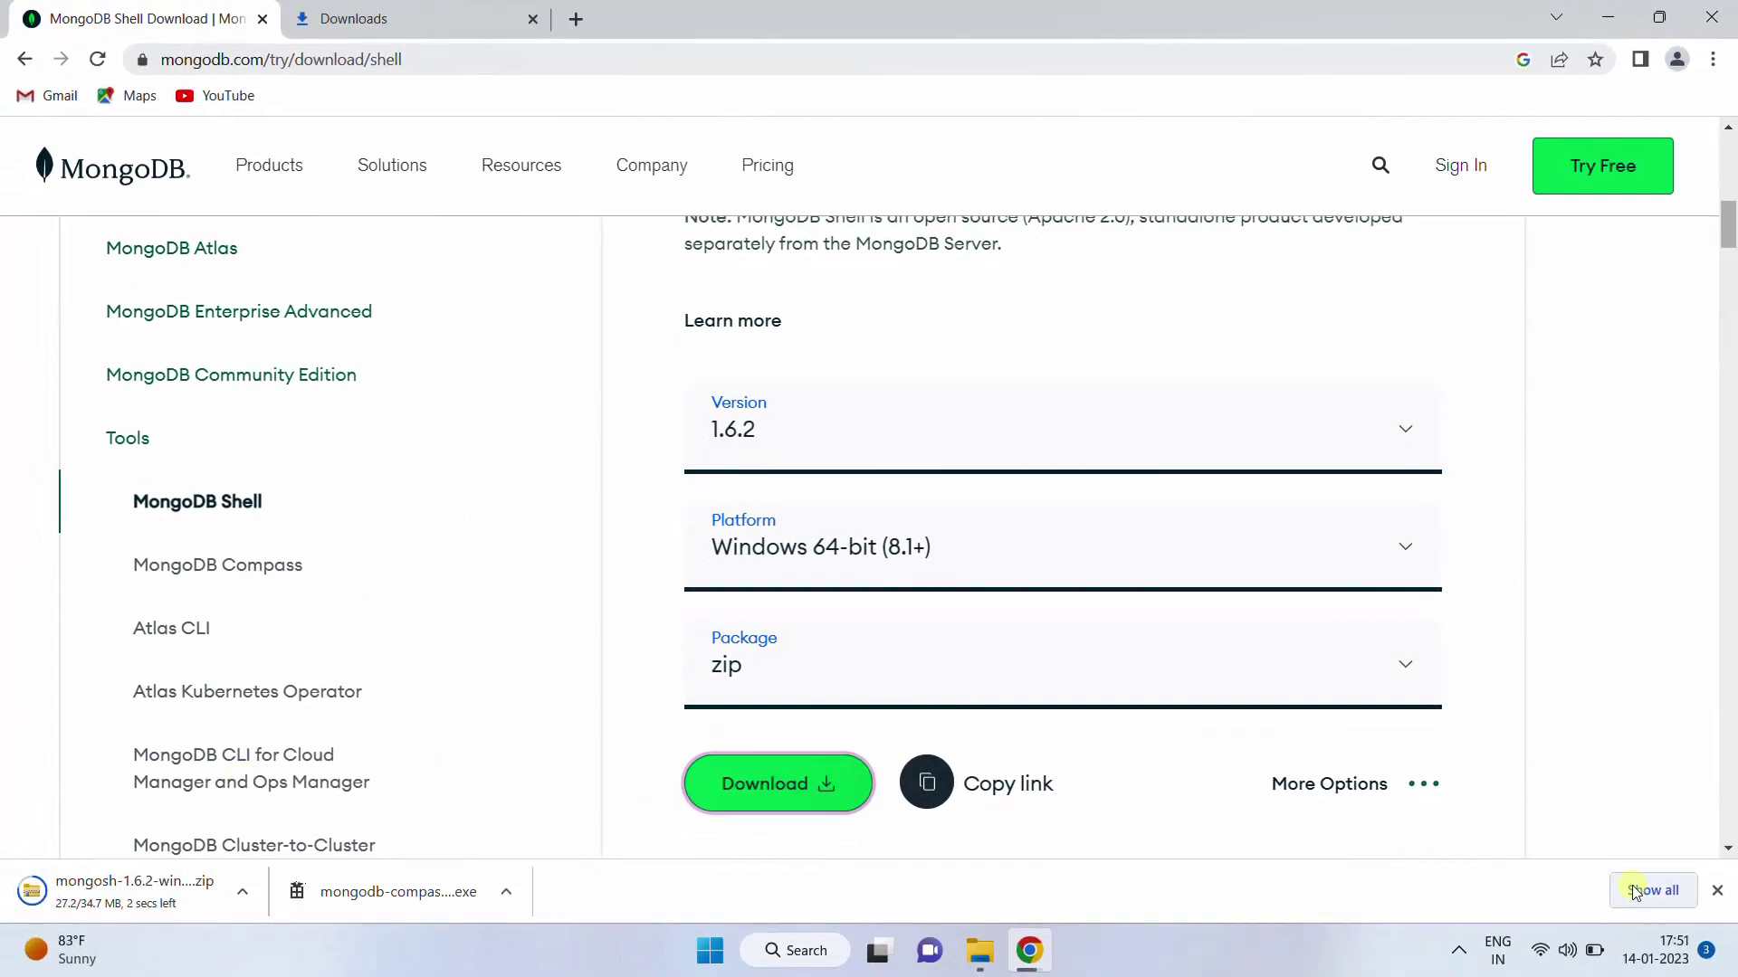
left_click(1645, 893)
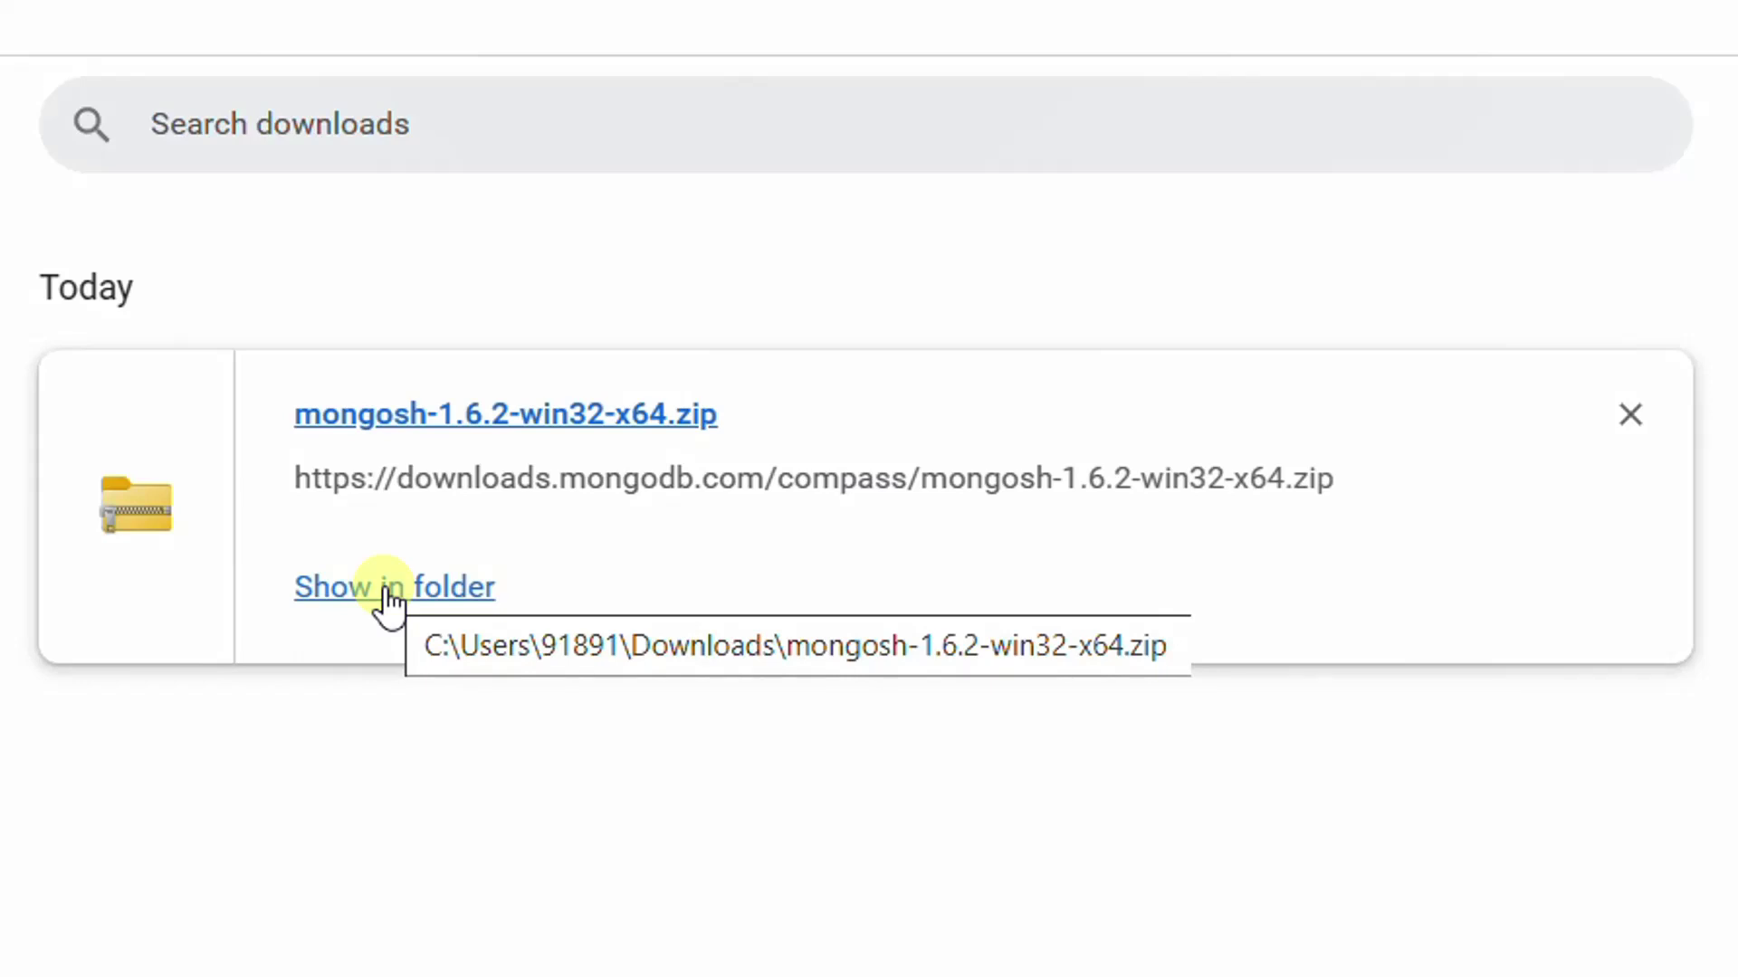
Launch the MongoDB_Server installer from the Downloads folder
left_click(391, 597)
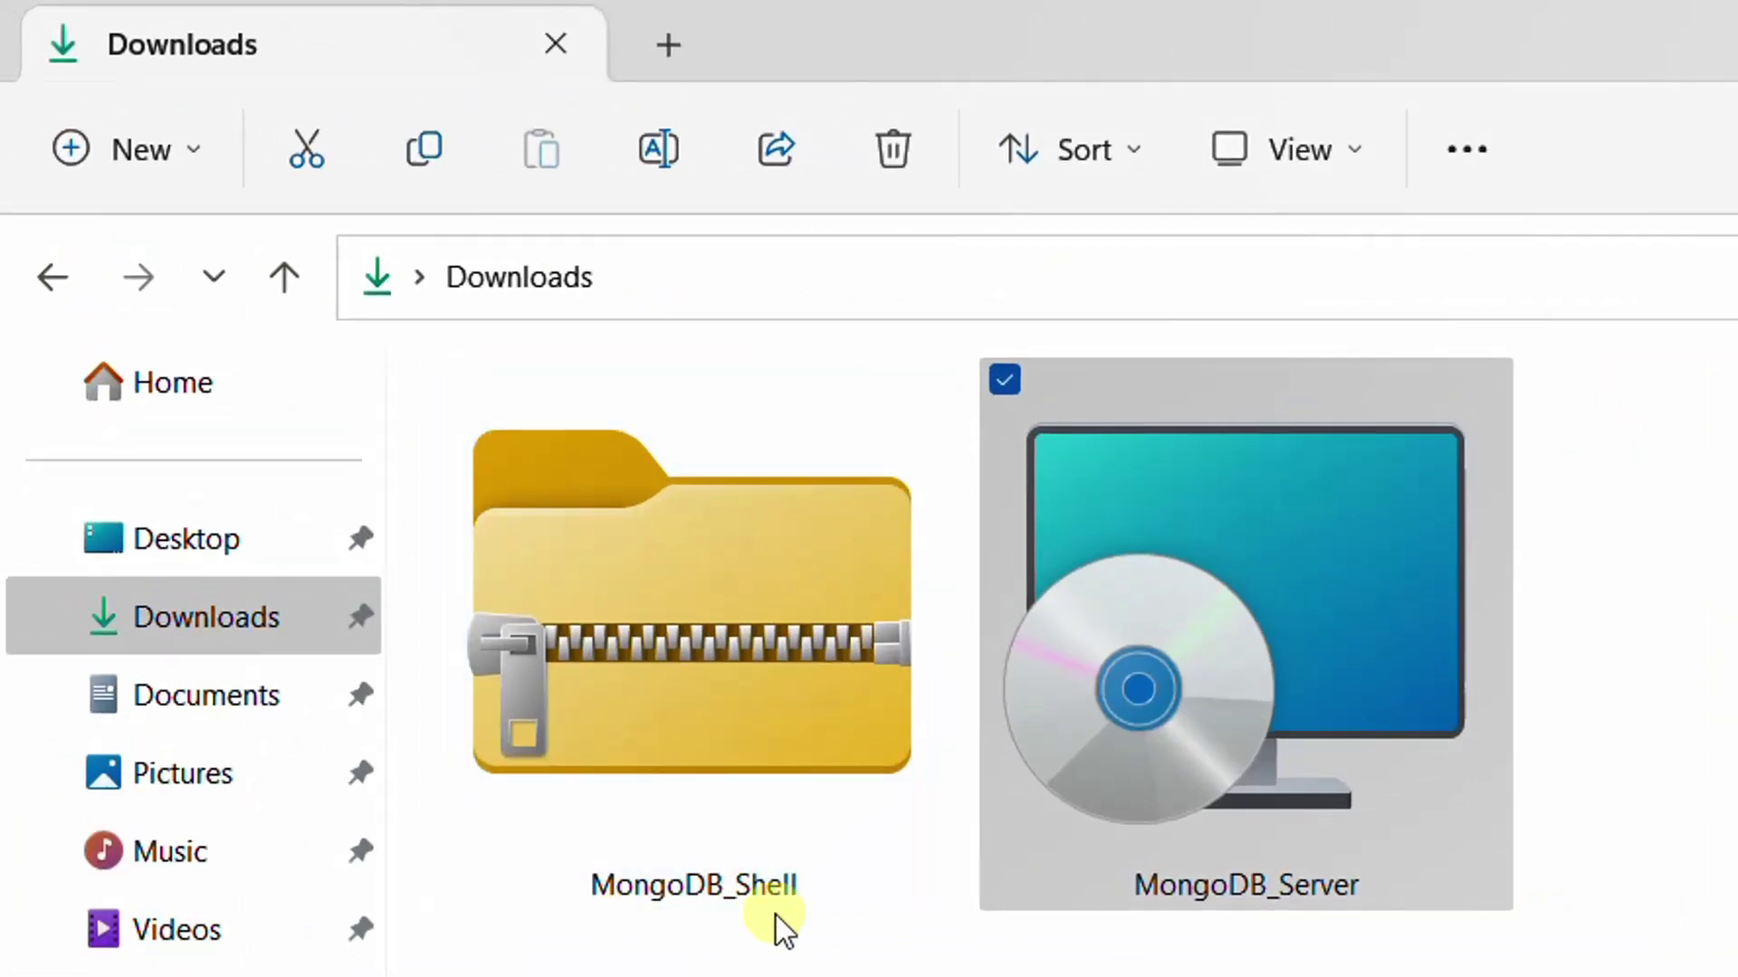
left_click(1059, 894)
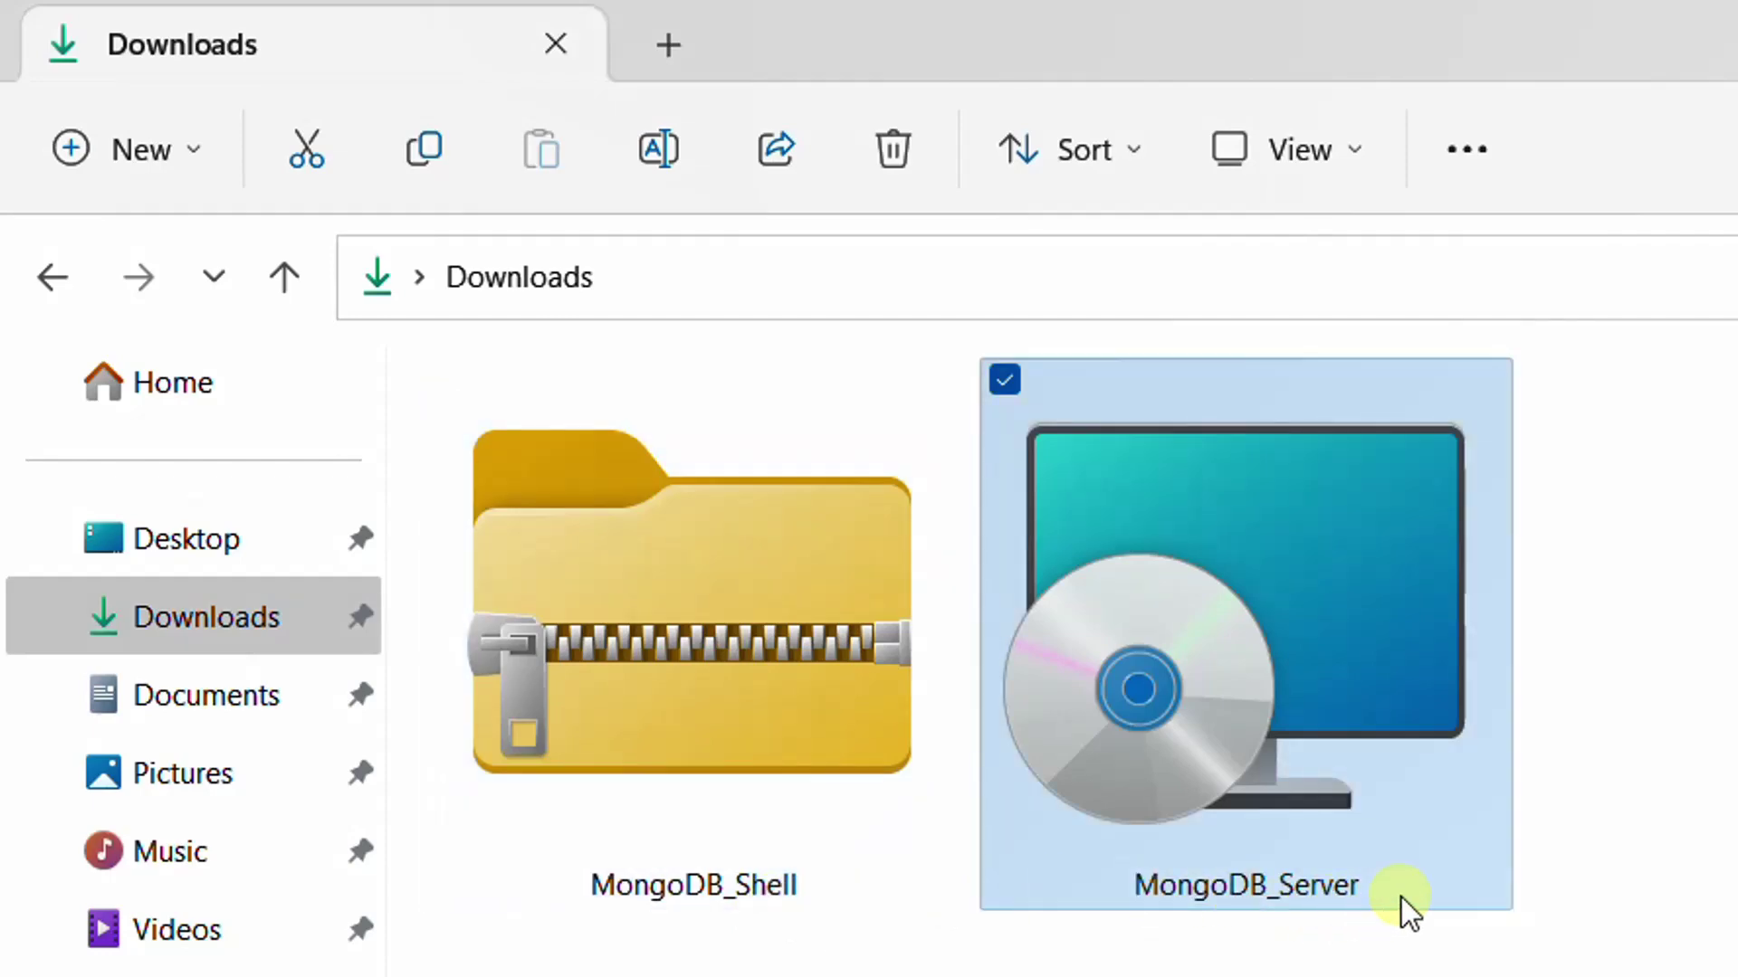
double_click(1318, 700)
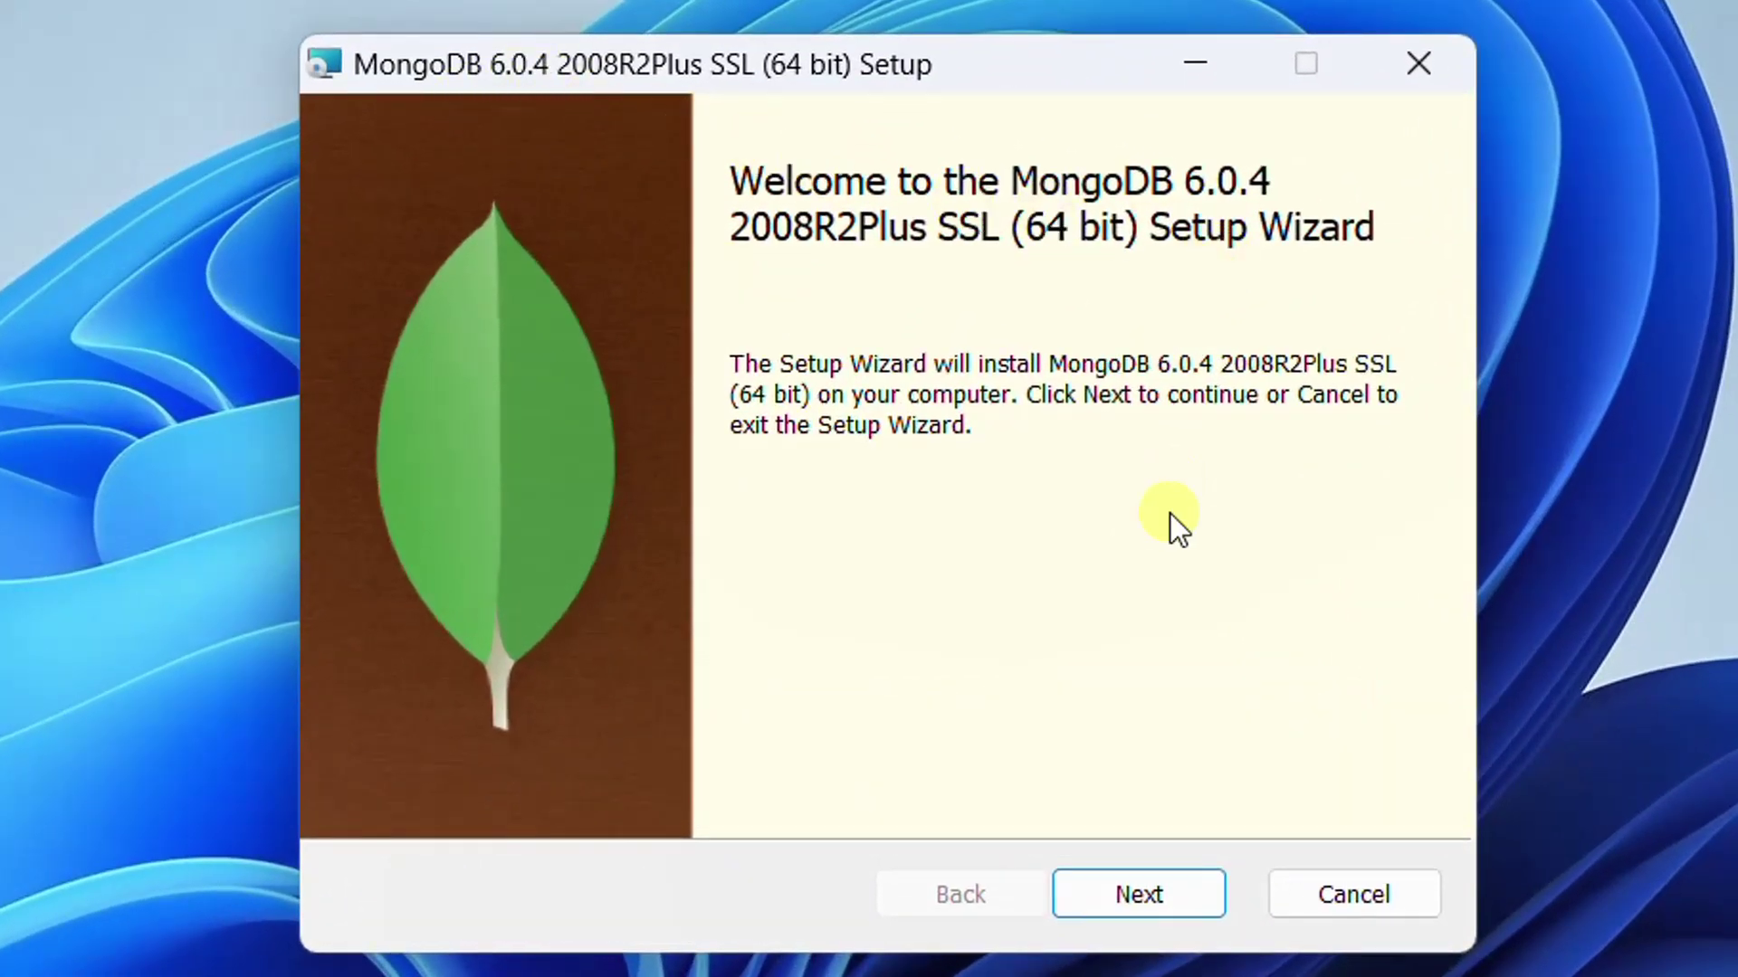
Accept the license agreement and choose the Complete setup type
left_click(1139, 887)
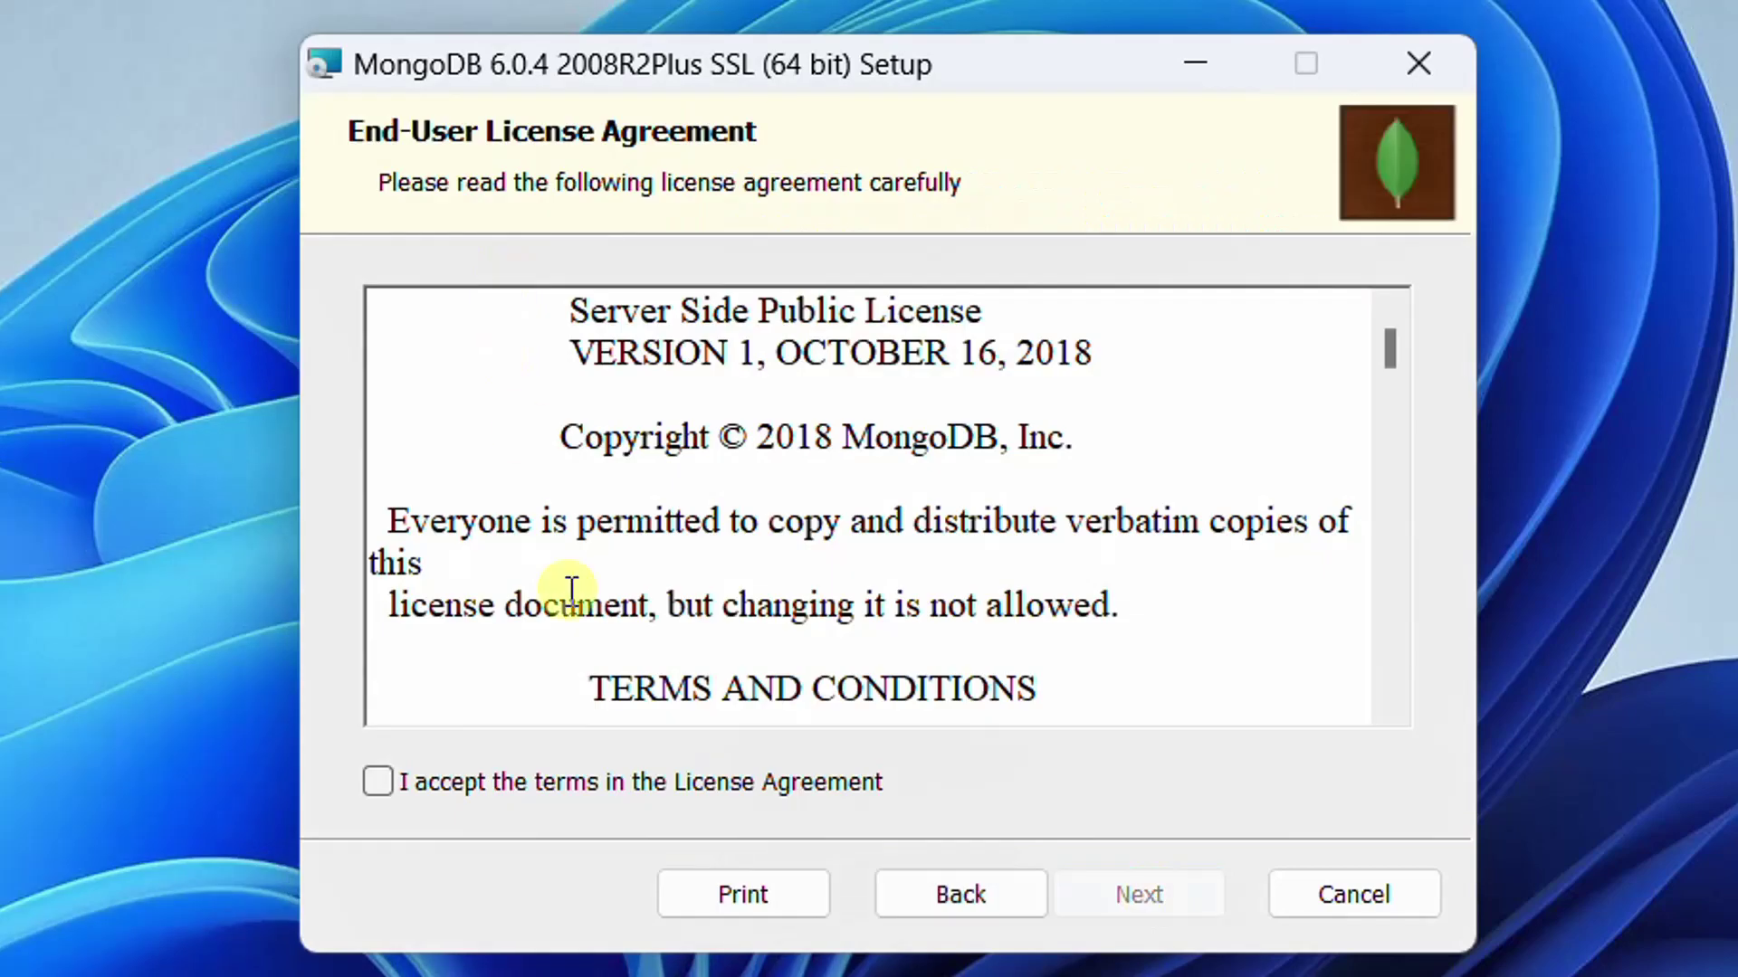
left_click(377, 782)
left_click(1137, 896)
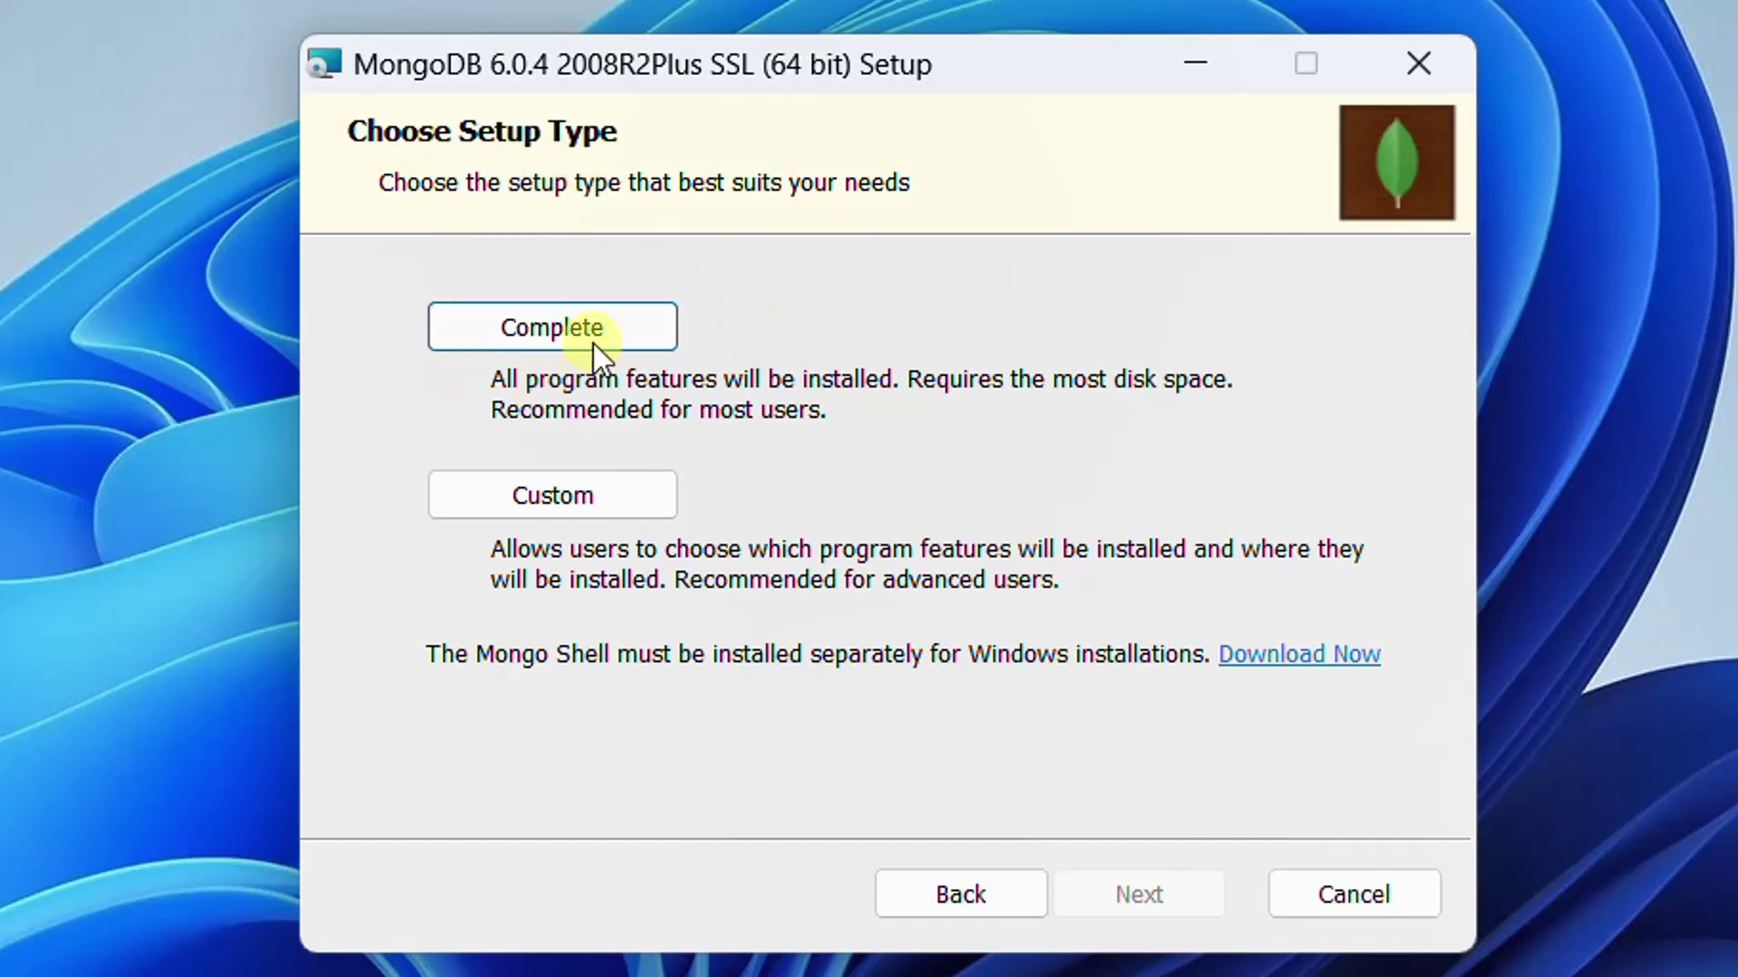
left_click(558, 331)
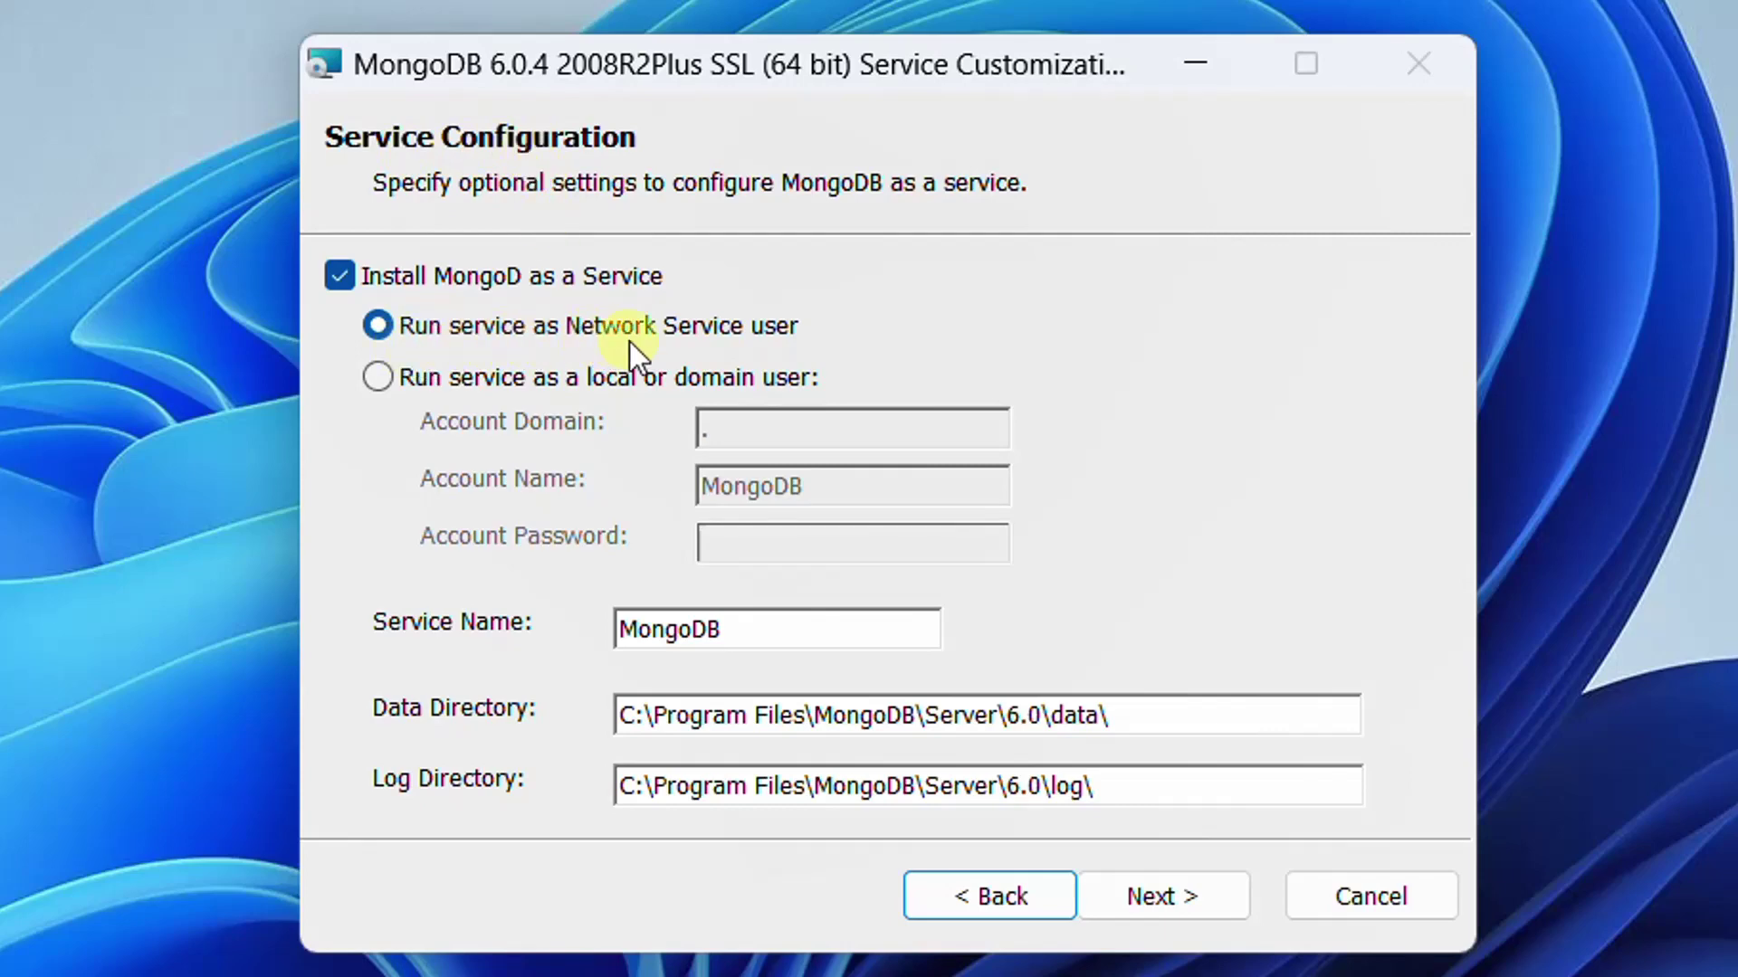
Review the default service name, data directory and log directory settings
left_click_drag(753, 628, 594, 622)
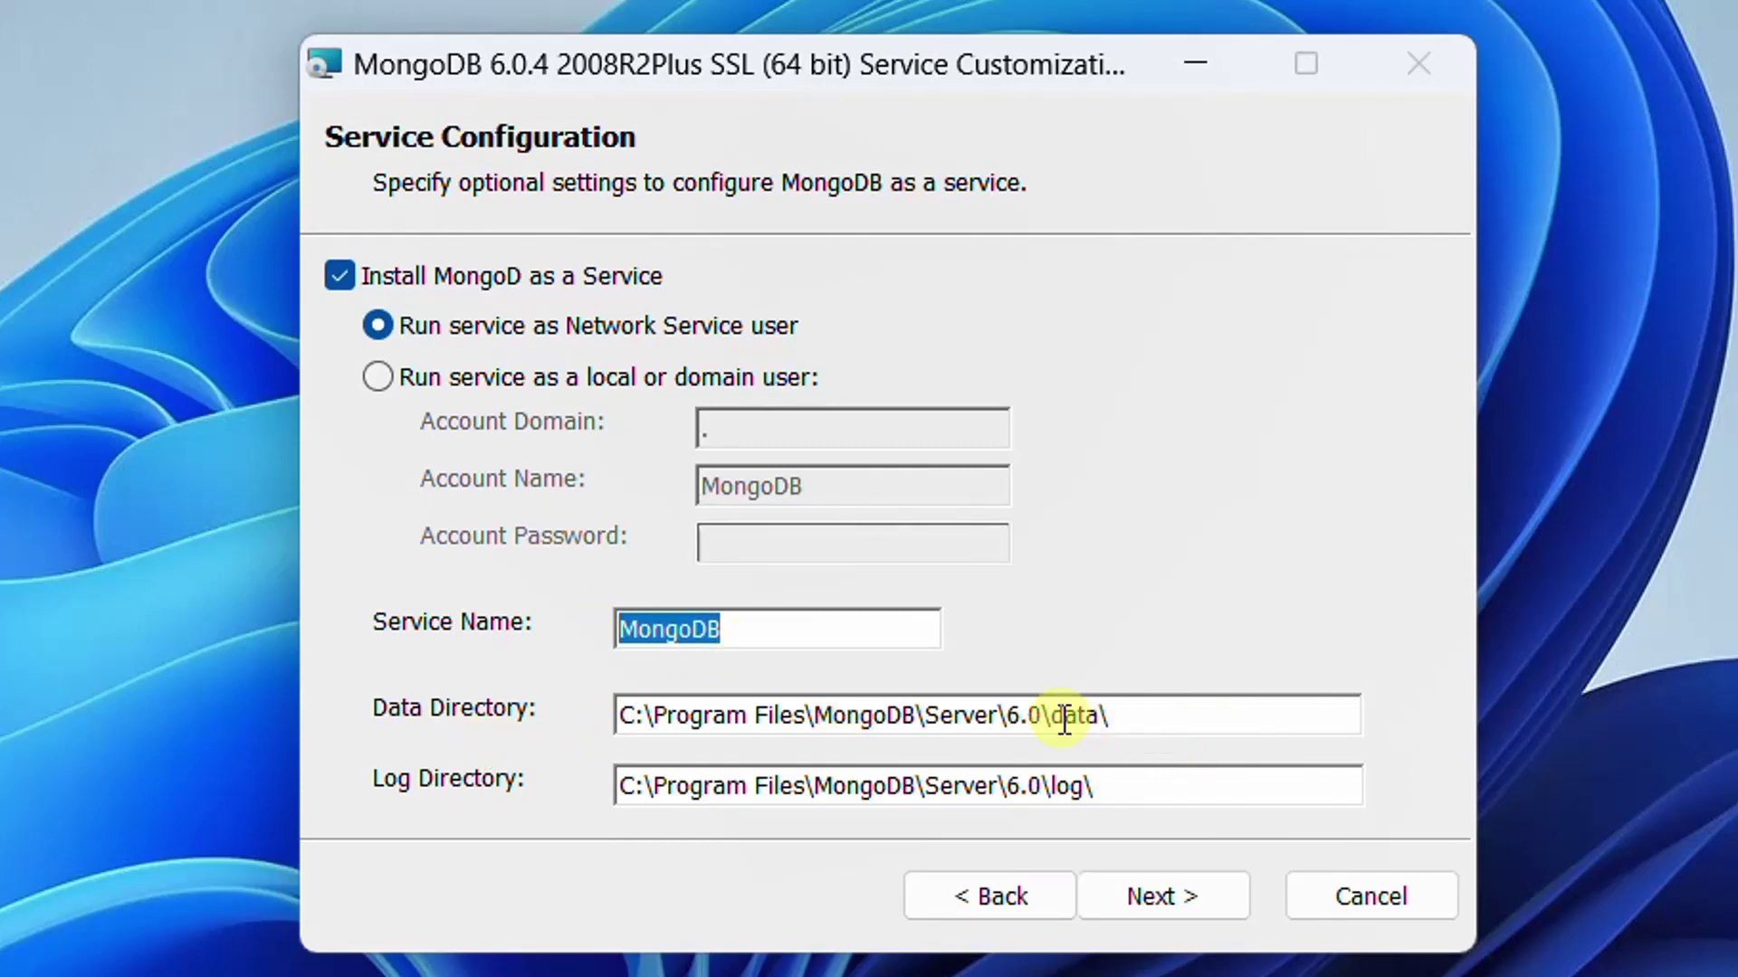
left_click_drag(1049, 715, 1206, 715)
left_click_drag(1133, 787, 614, 814)
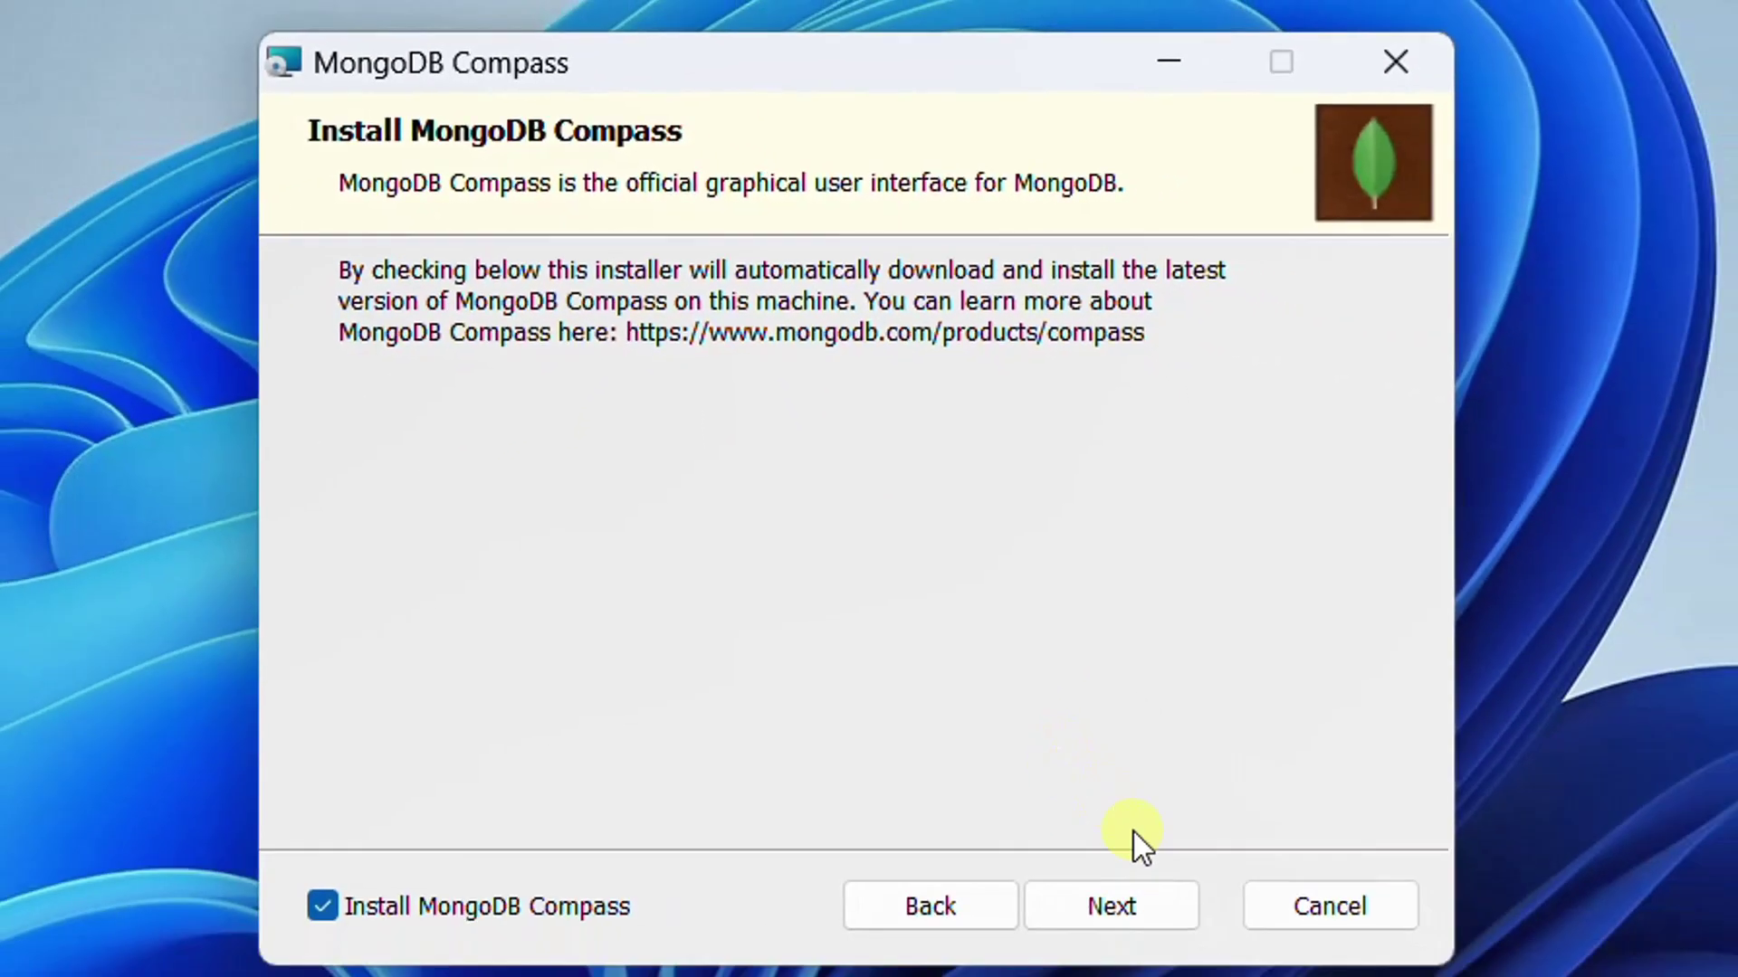
Keep Compass enabled and install MongoDB 6.0.4 until the Completed page appears
left_click(1115, 883)
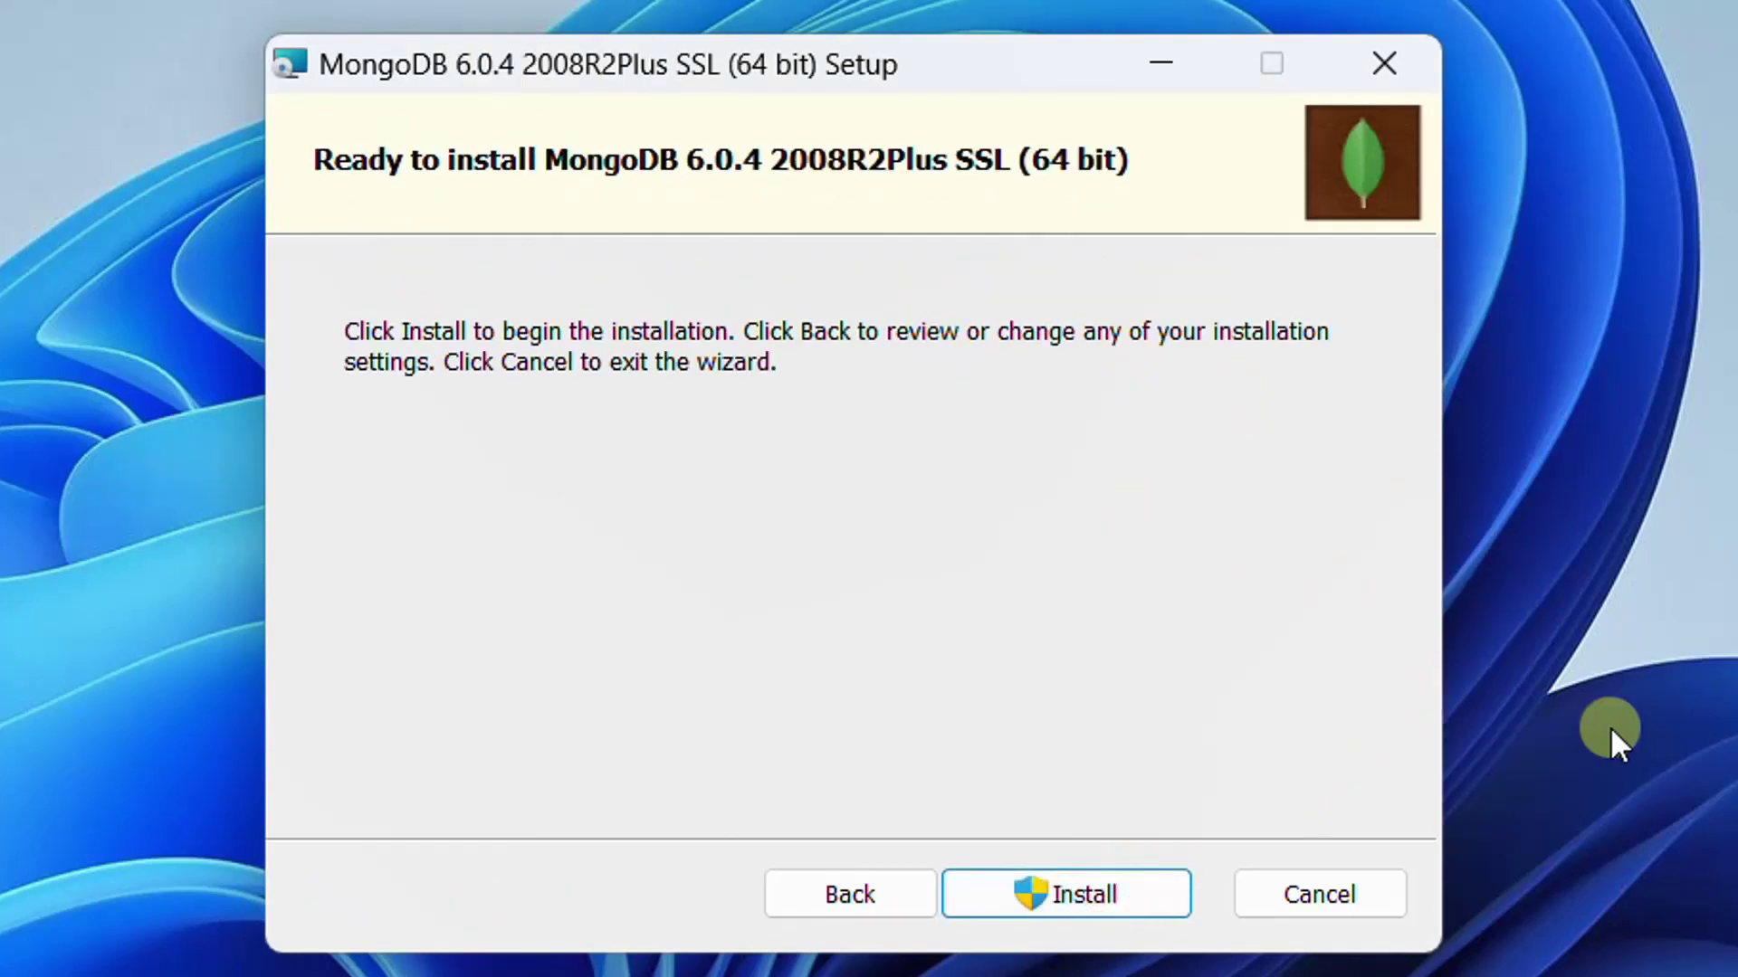
left_click(1160, 884)
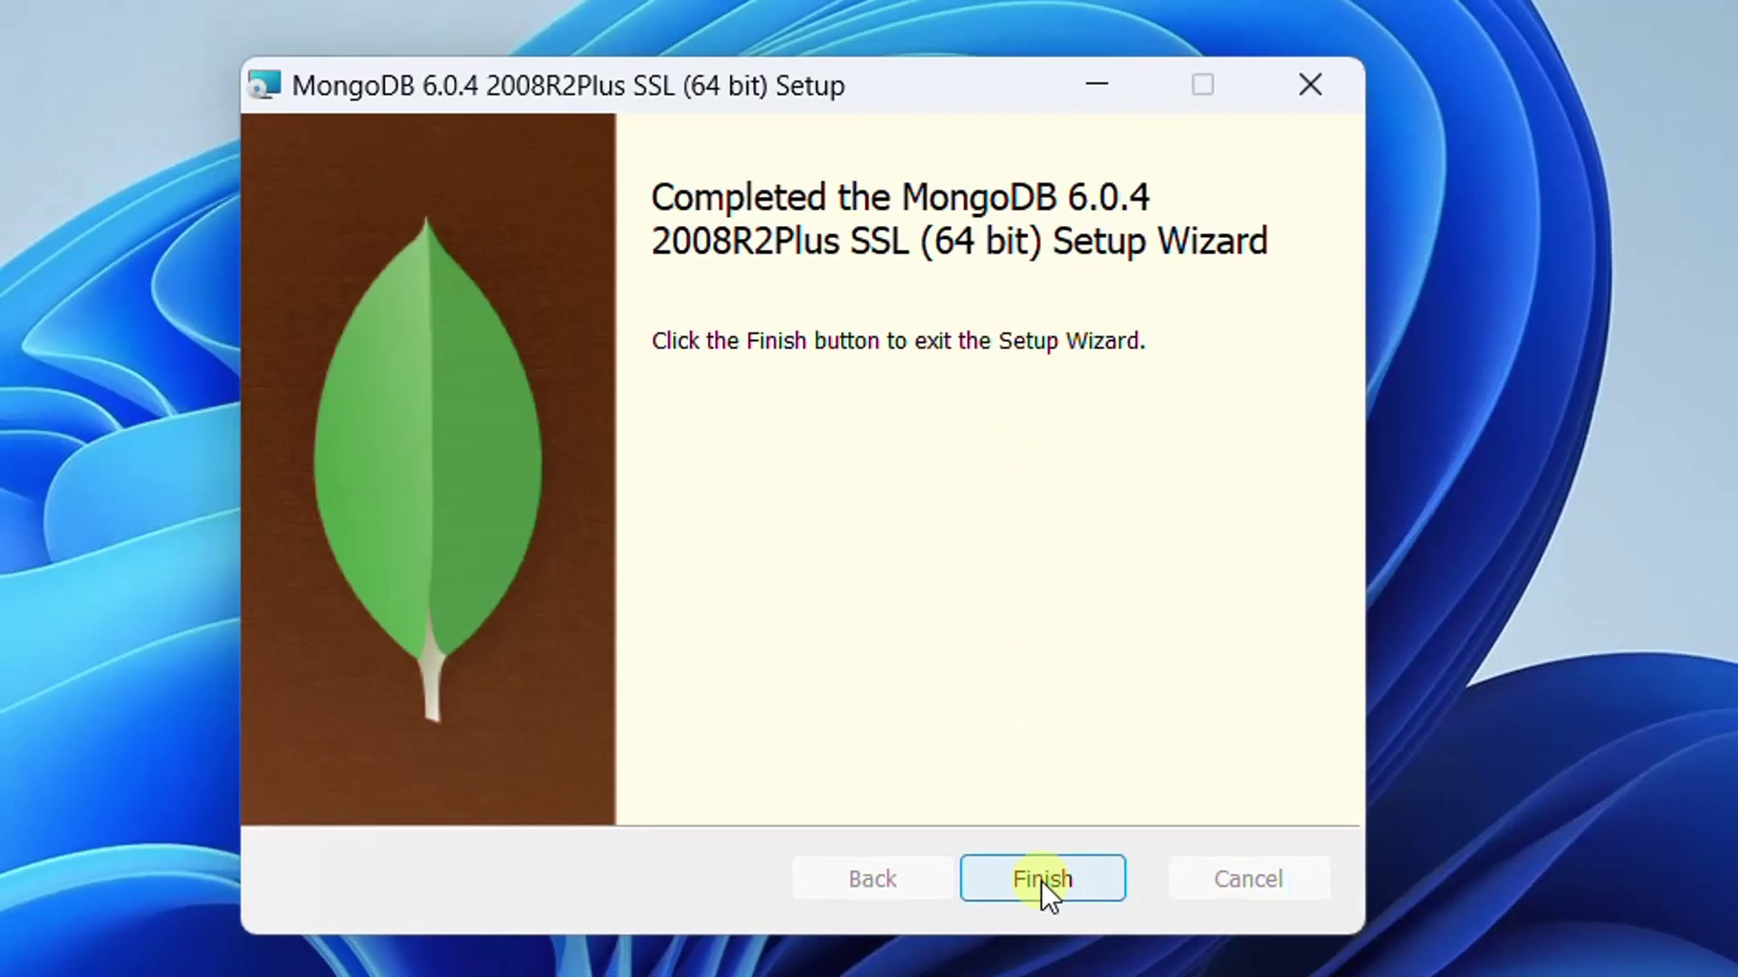
Finish the wizard and connect Compass to mongodb://localhost:27017, listing its databases
left_click(1045, 896)
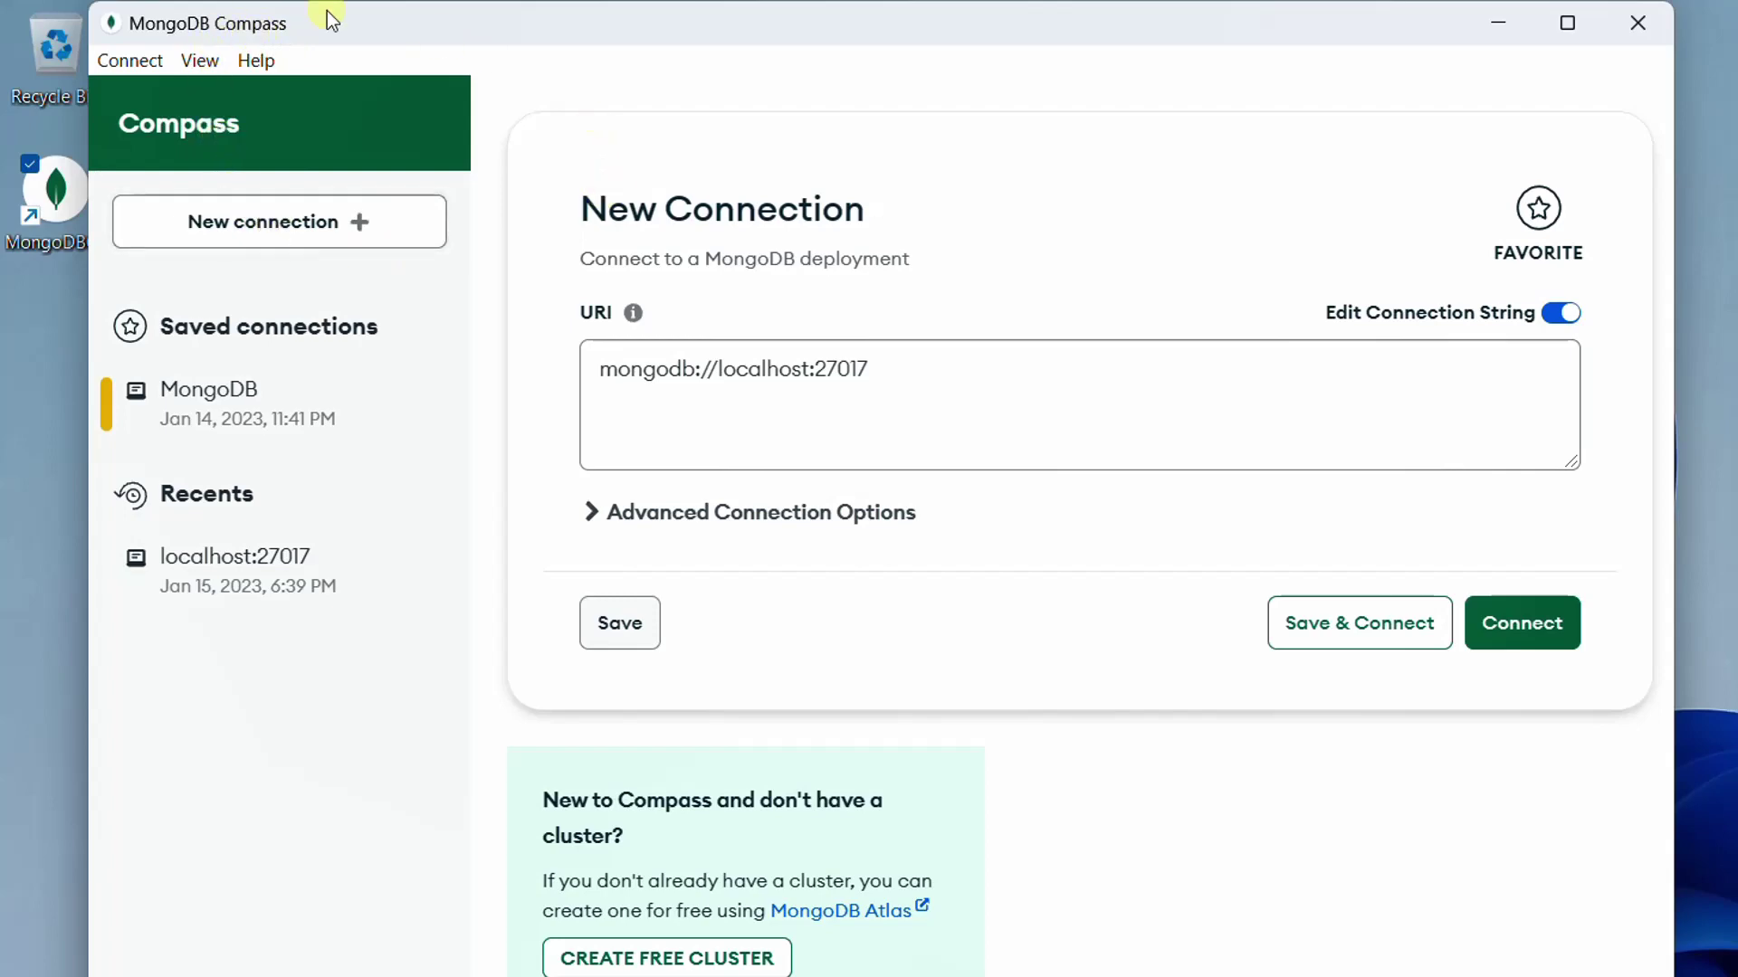
left_click(815, 368)
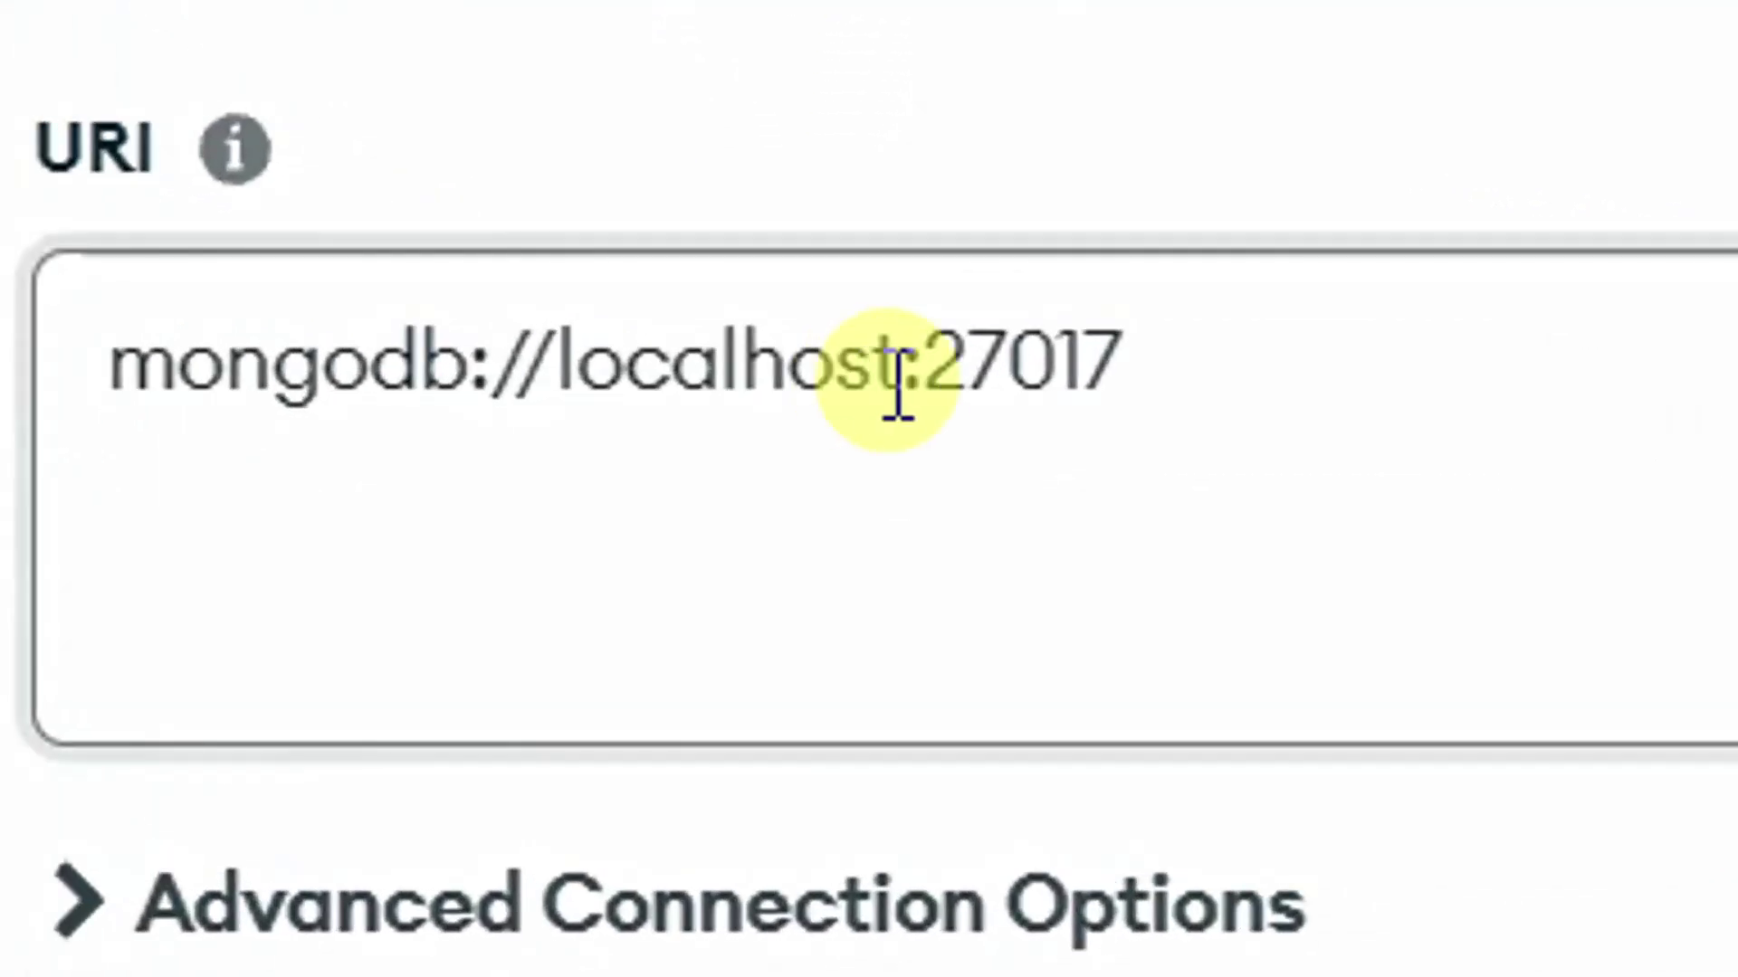
left_click_drag(924, 360, 1277, 322)
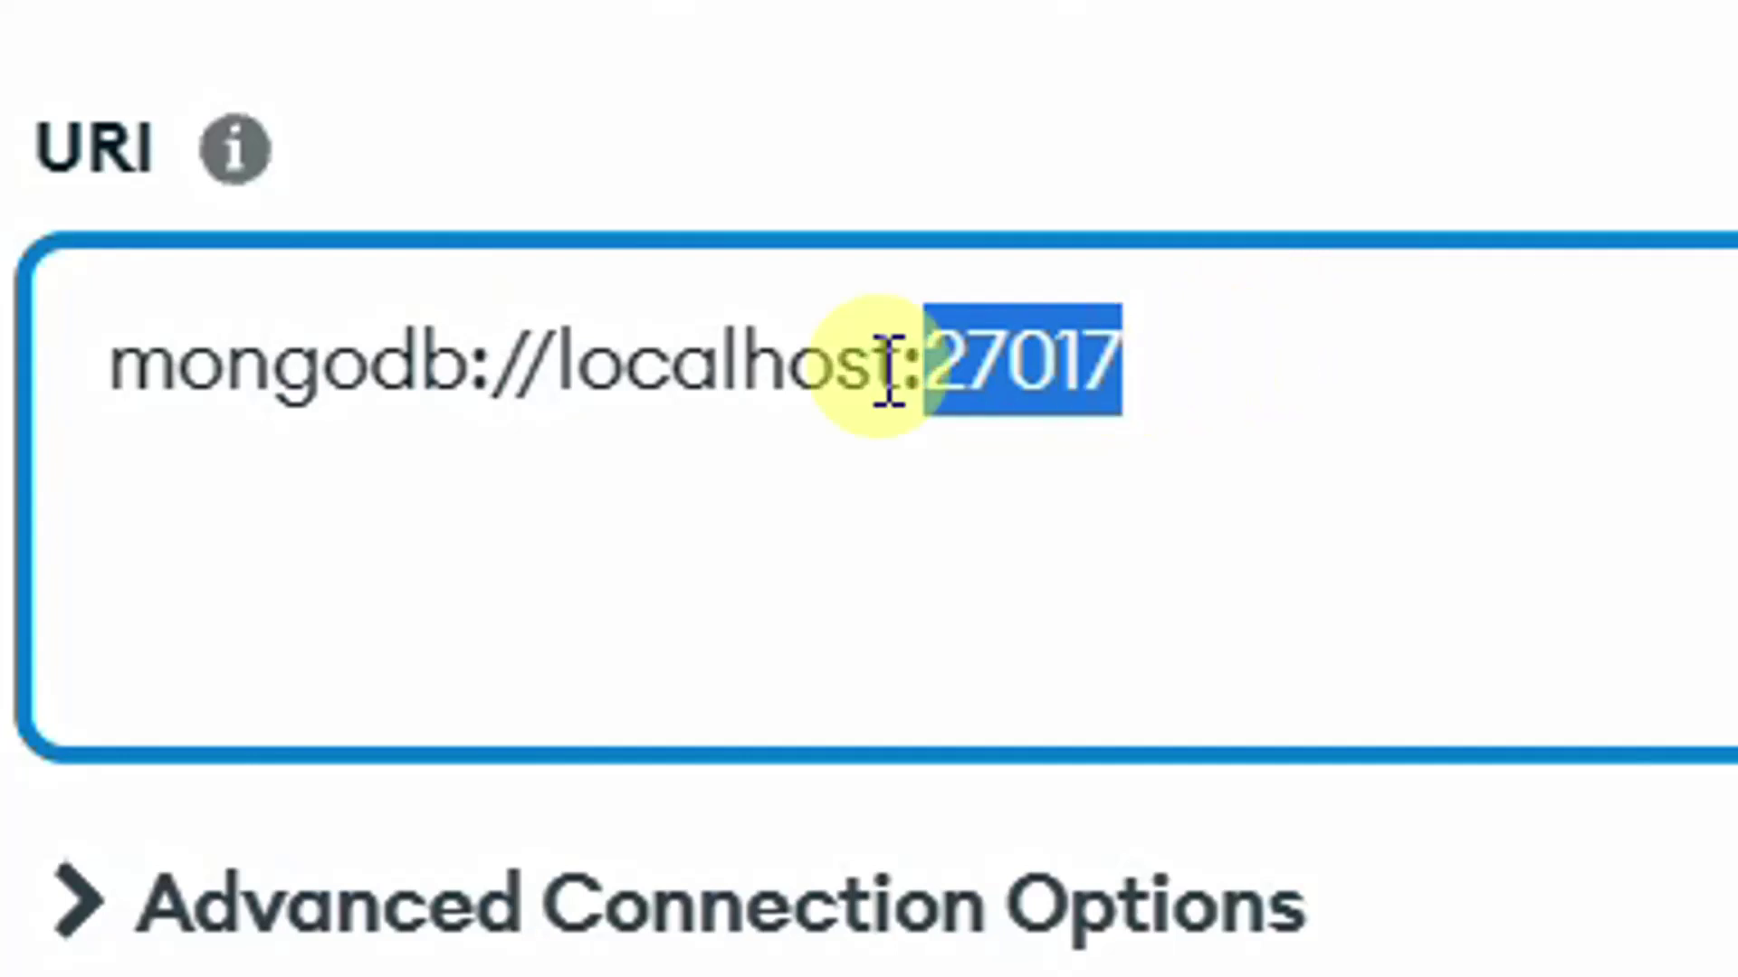
left_click(760, 453)
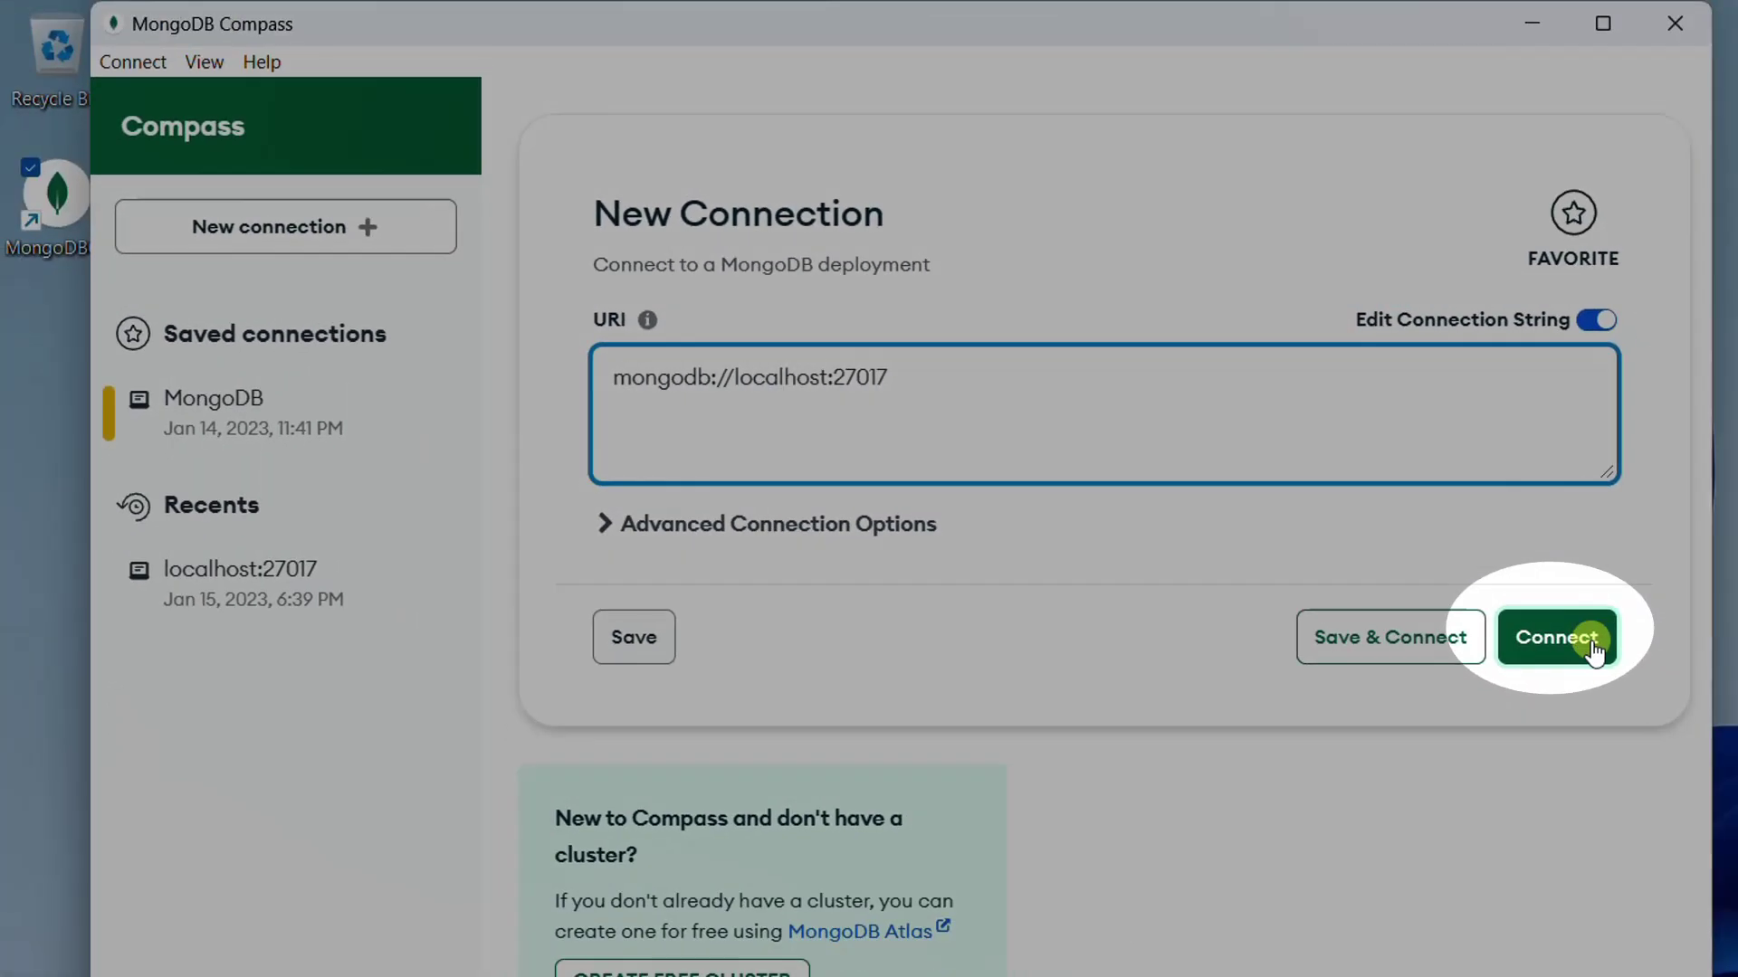
left_click(1595, 648)
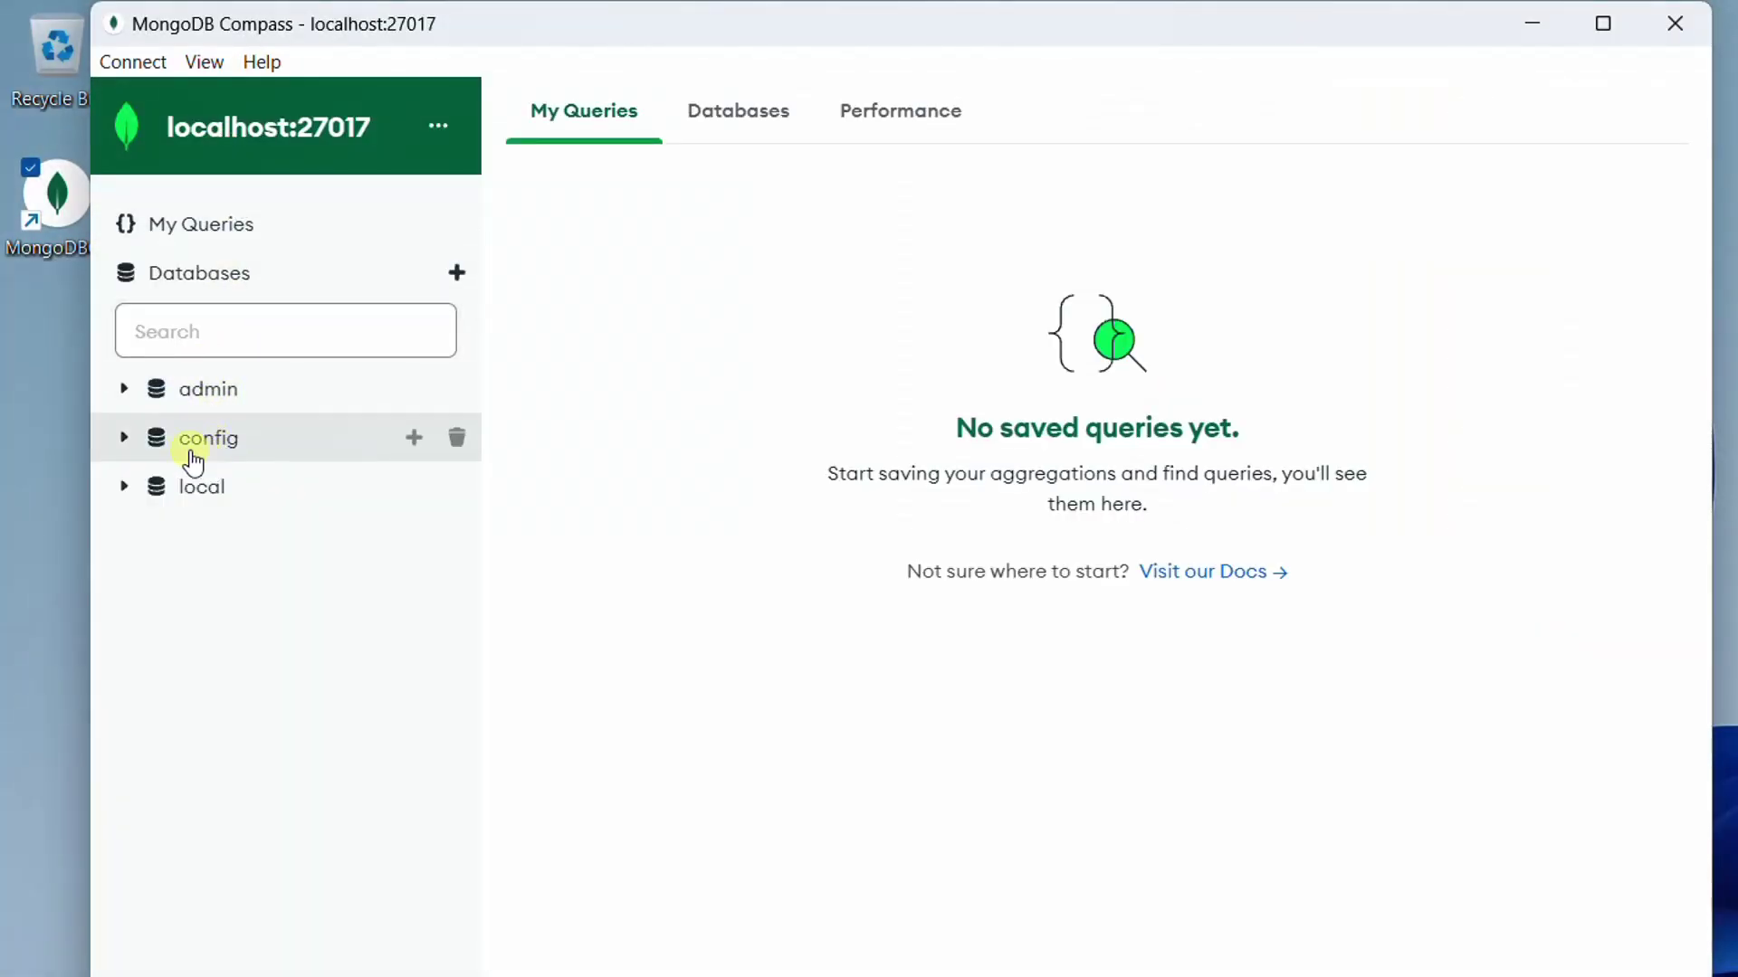
left_click(738, 110)
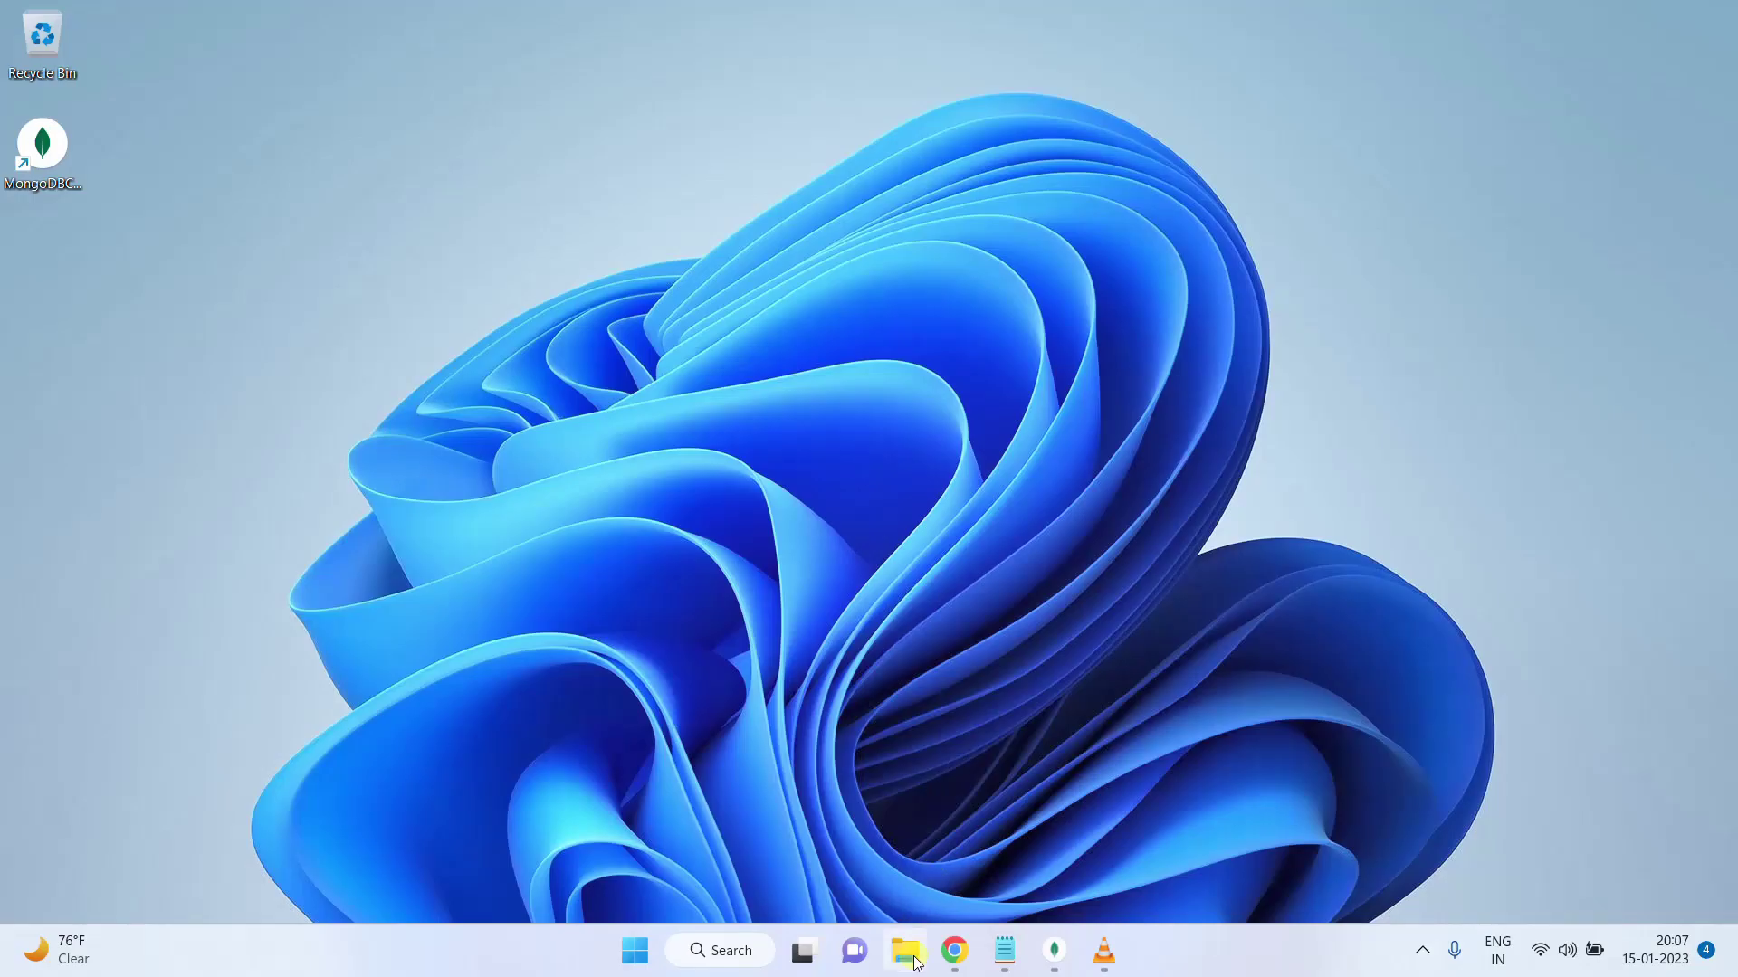
Open C:\Program Files\MongoDB\Server\6.0\bin in File Explorer
left_click(906, 950)
left_click(114, 648)
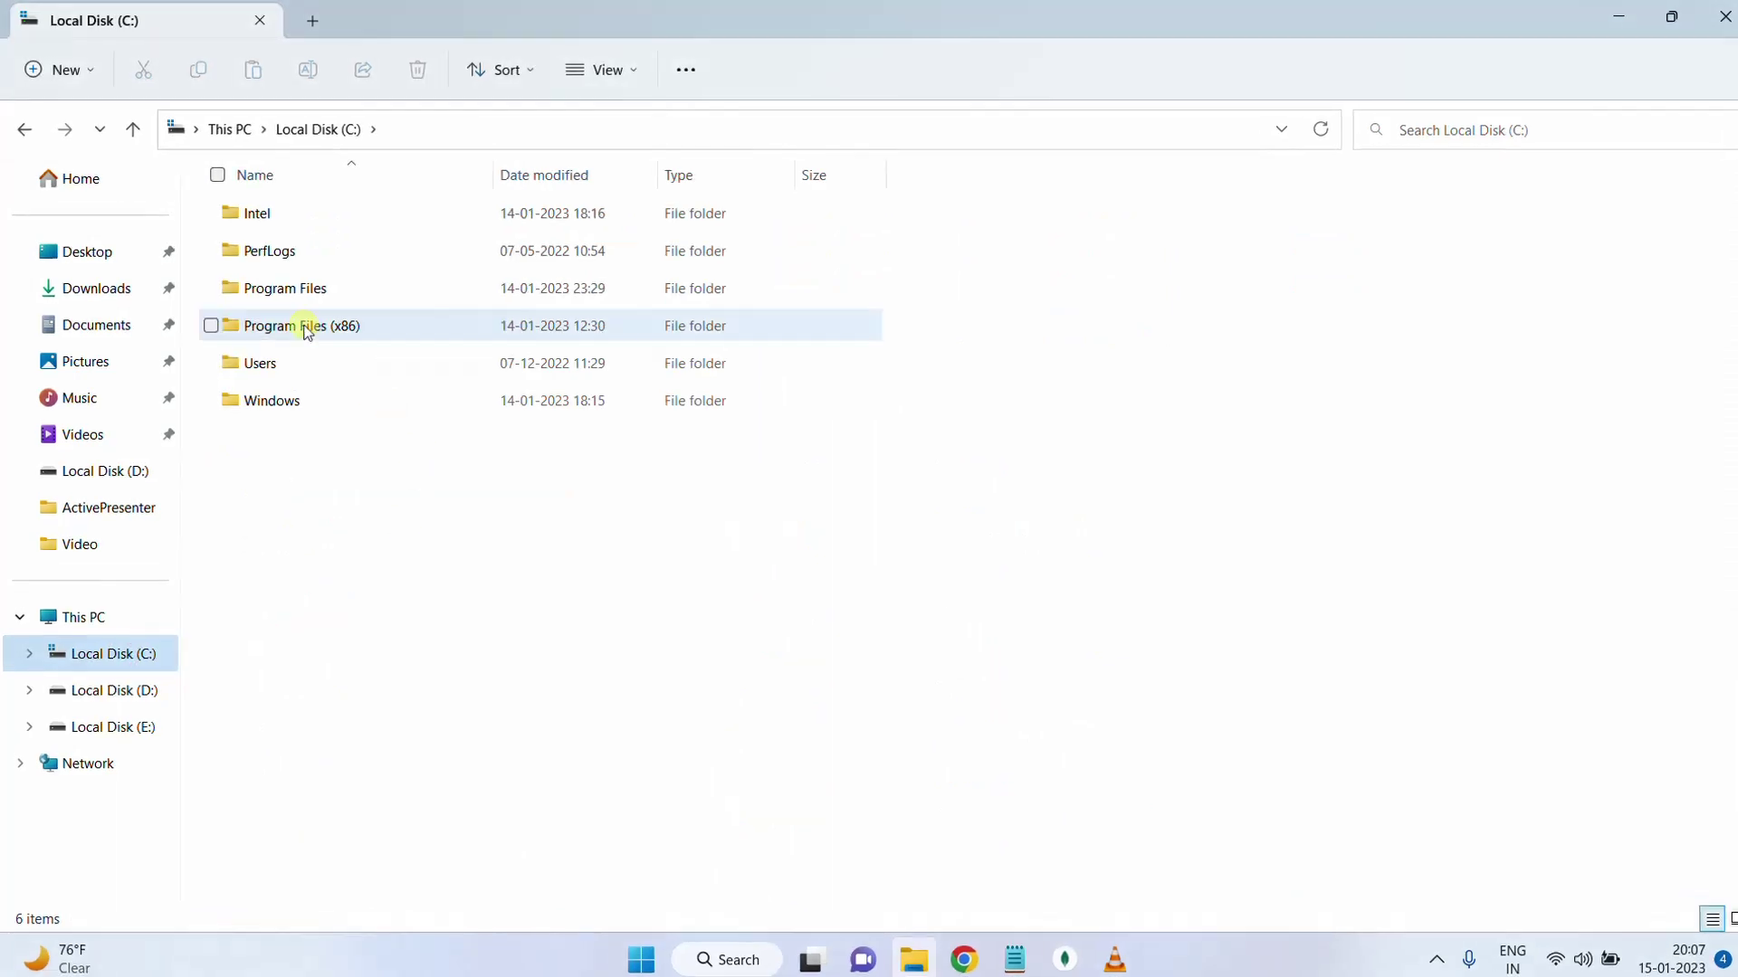
double_click(255, 287)
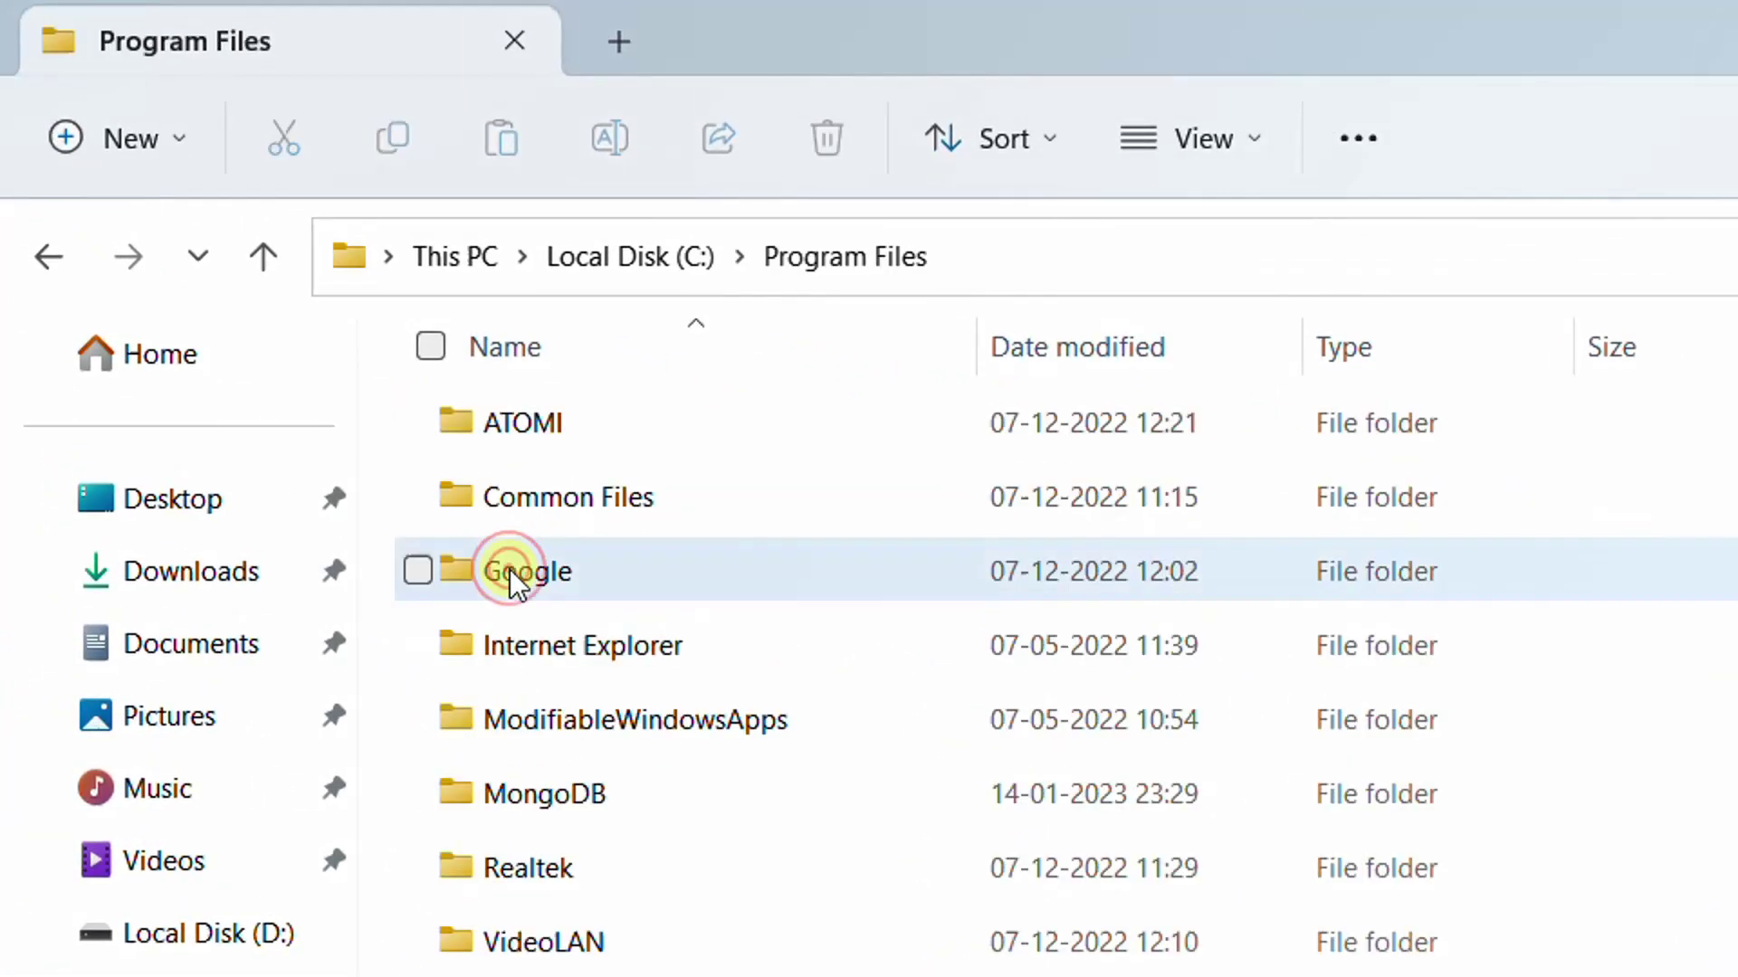
double_click(551, 789)
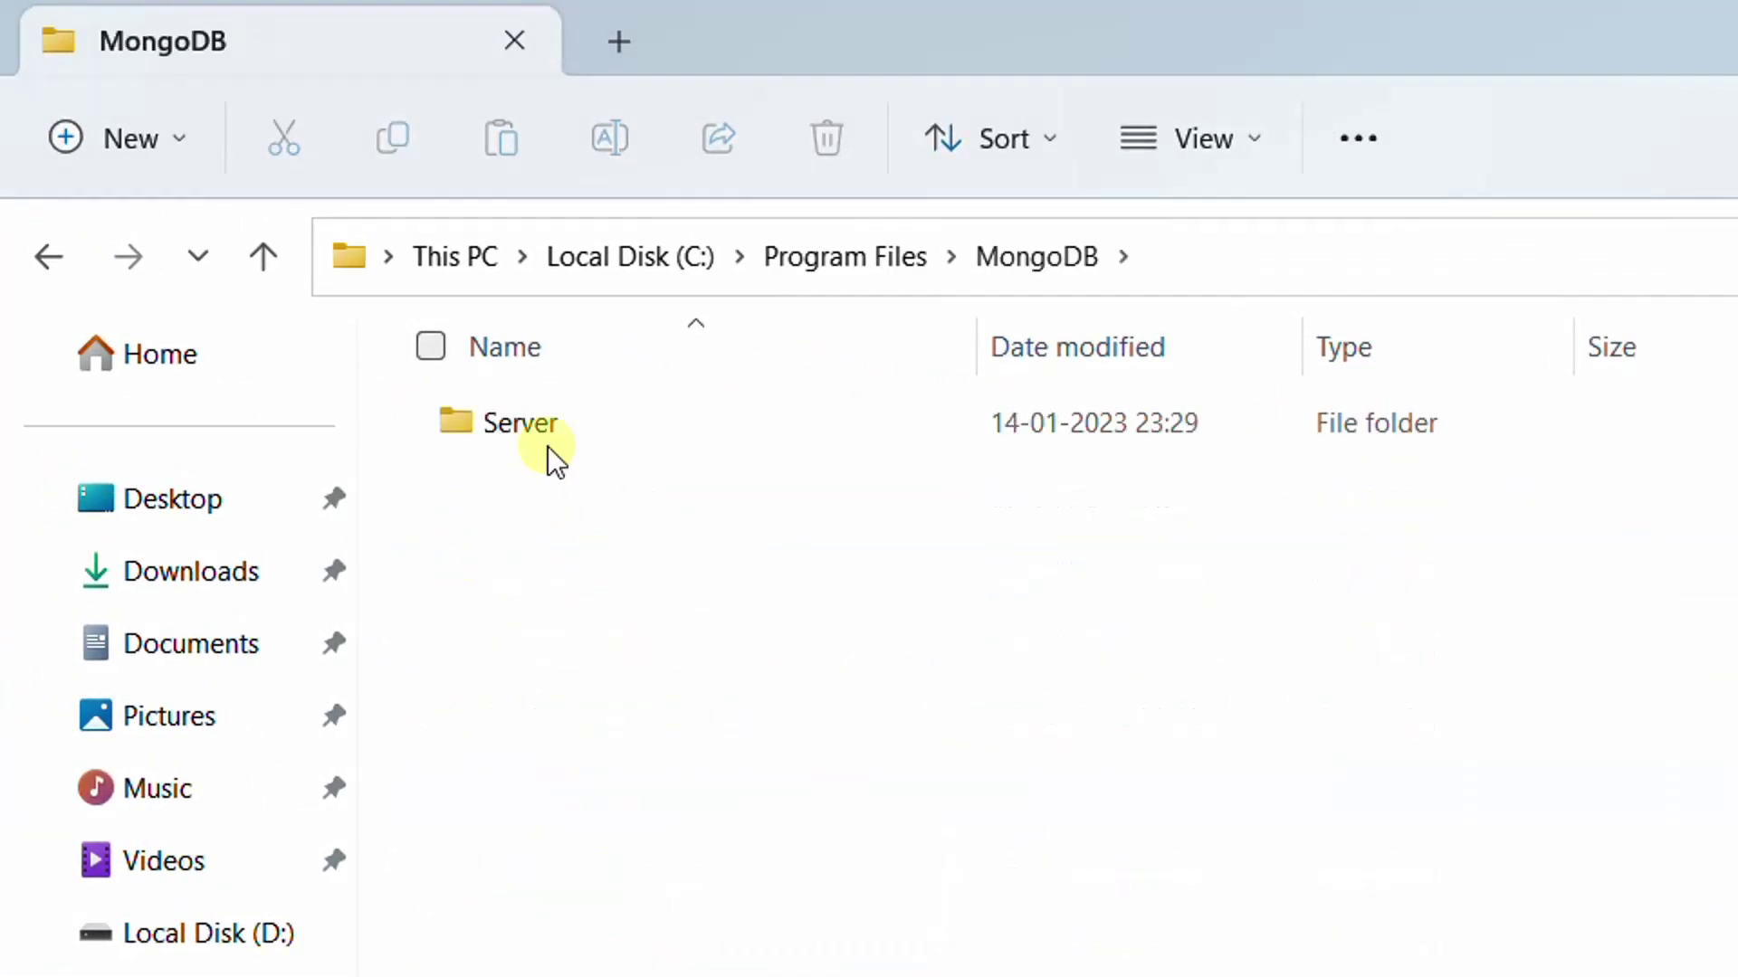
double_click(498, 425)
double_click(498, 426)
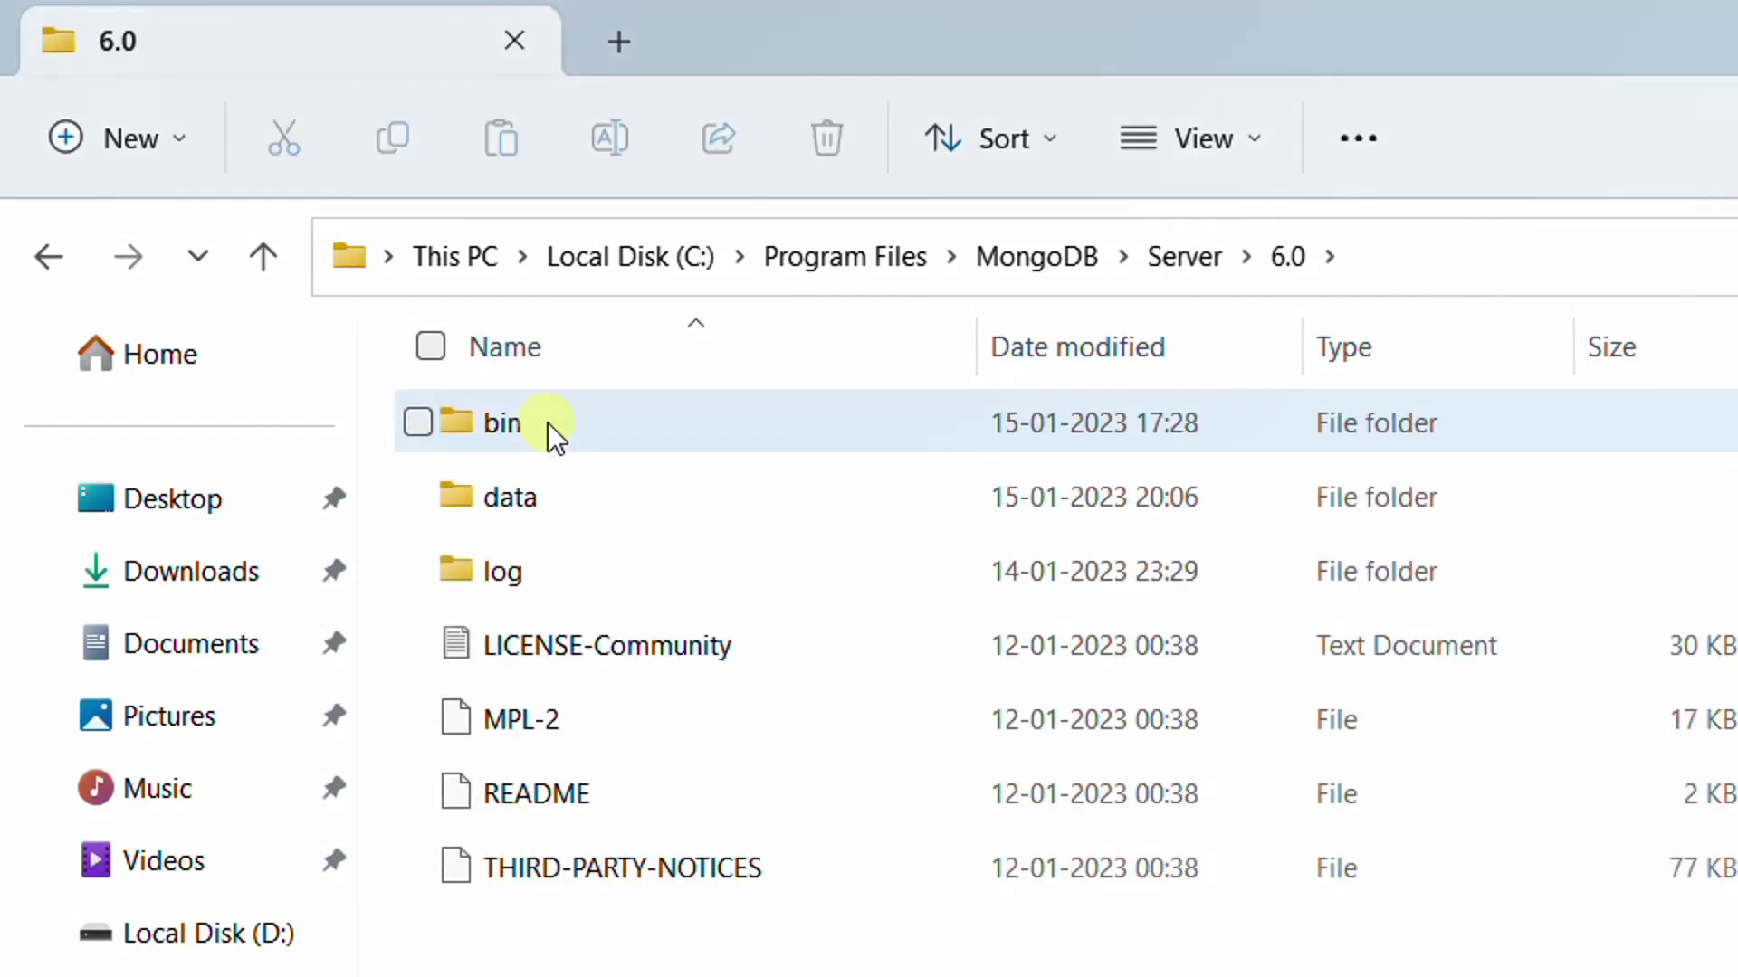
left_click(504, 432)
double_click(506, 426)
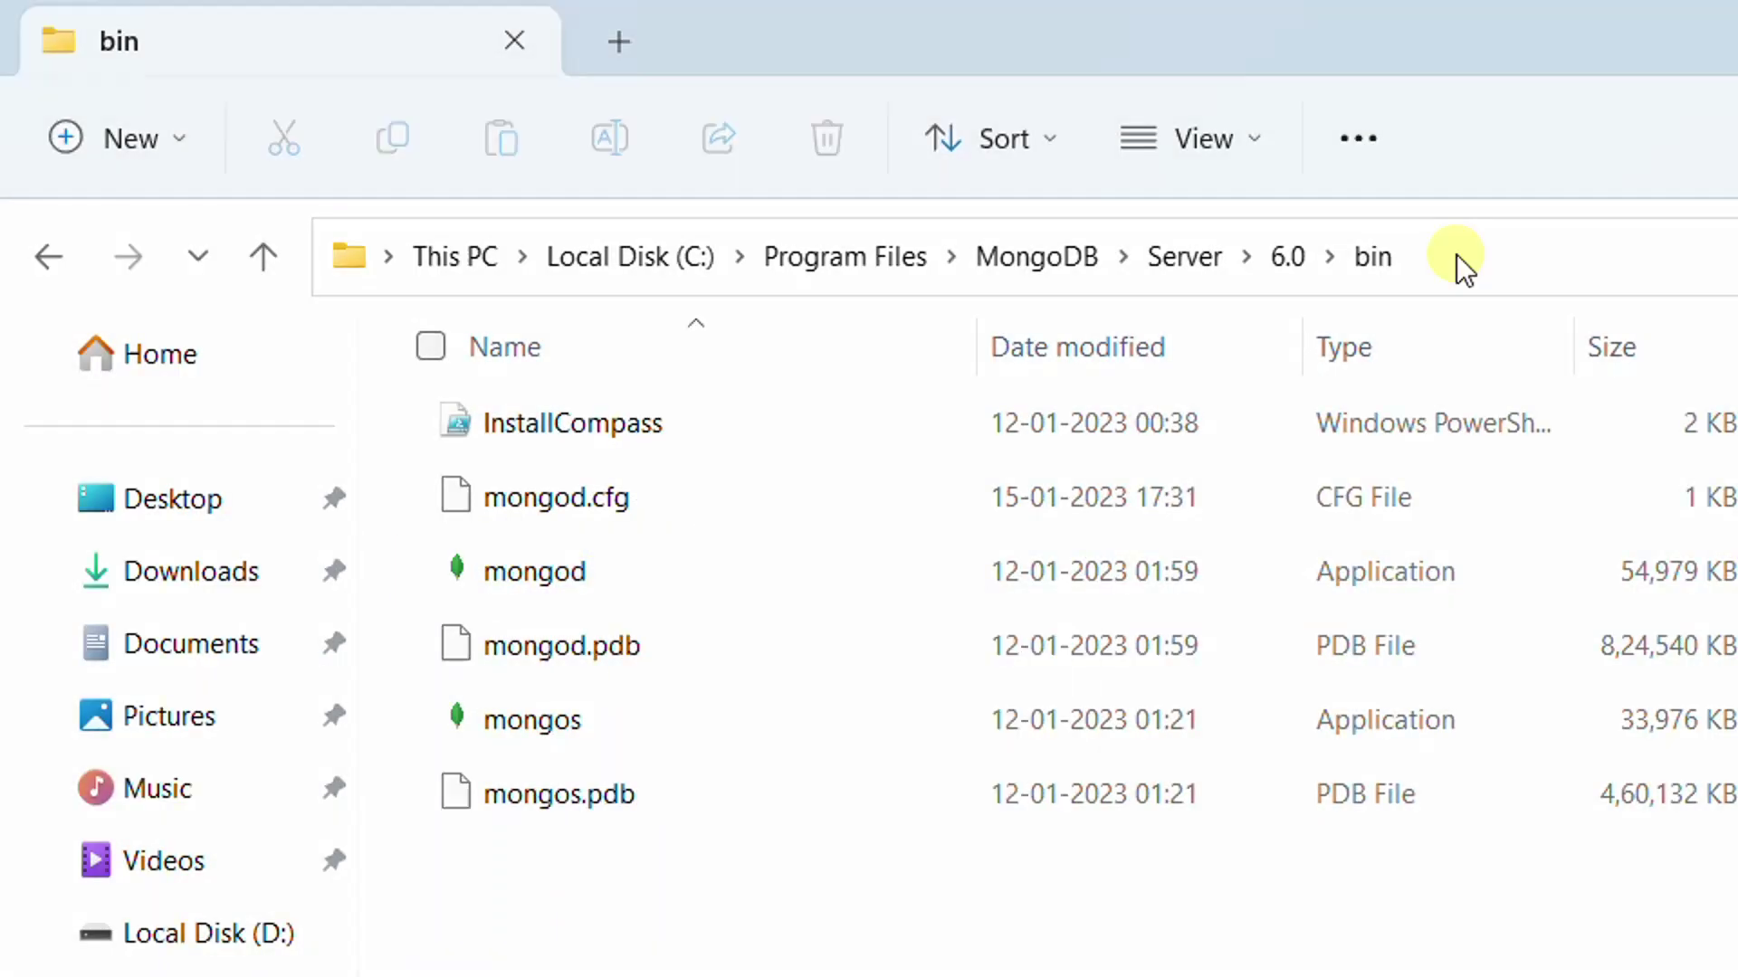
Copy the bin folder's full path from the address bar
left_click(1457, 254)
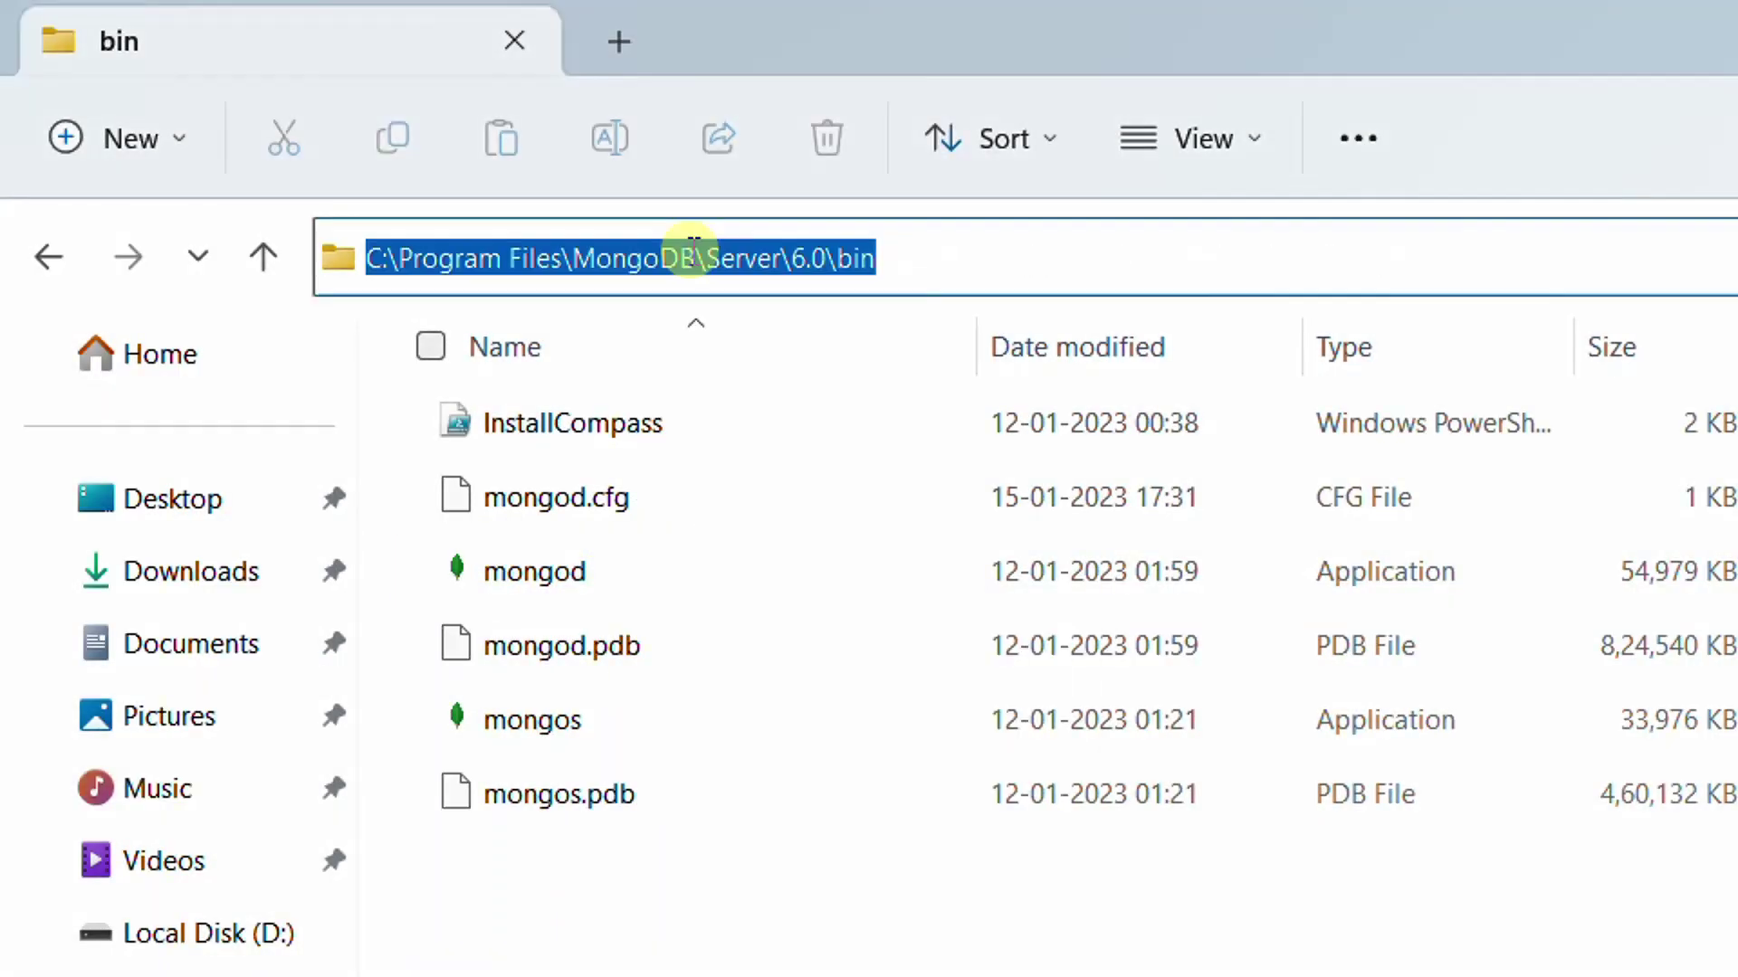
right_click(725, 264)
left_click(285, 405)
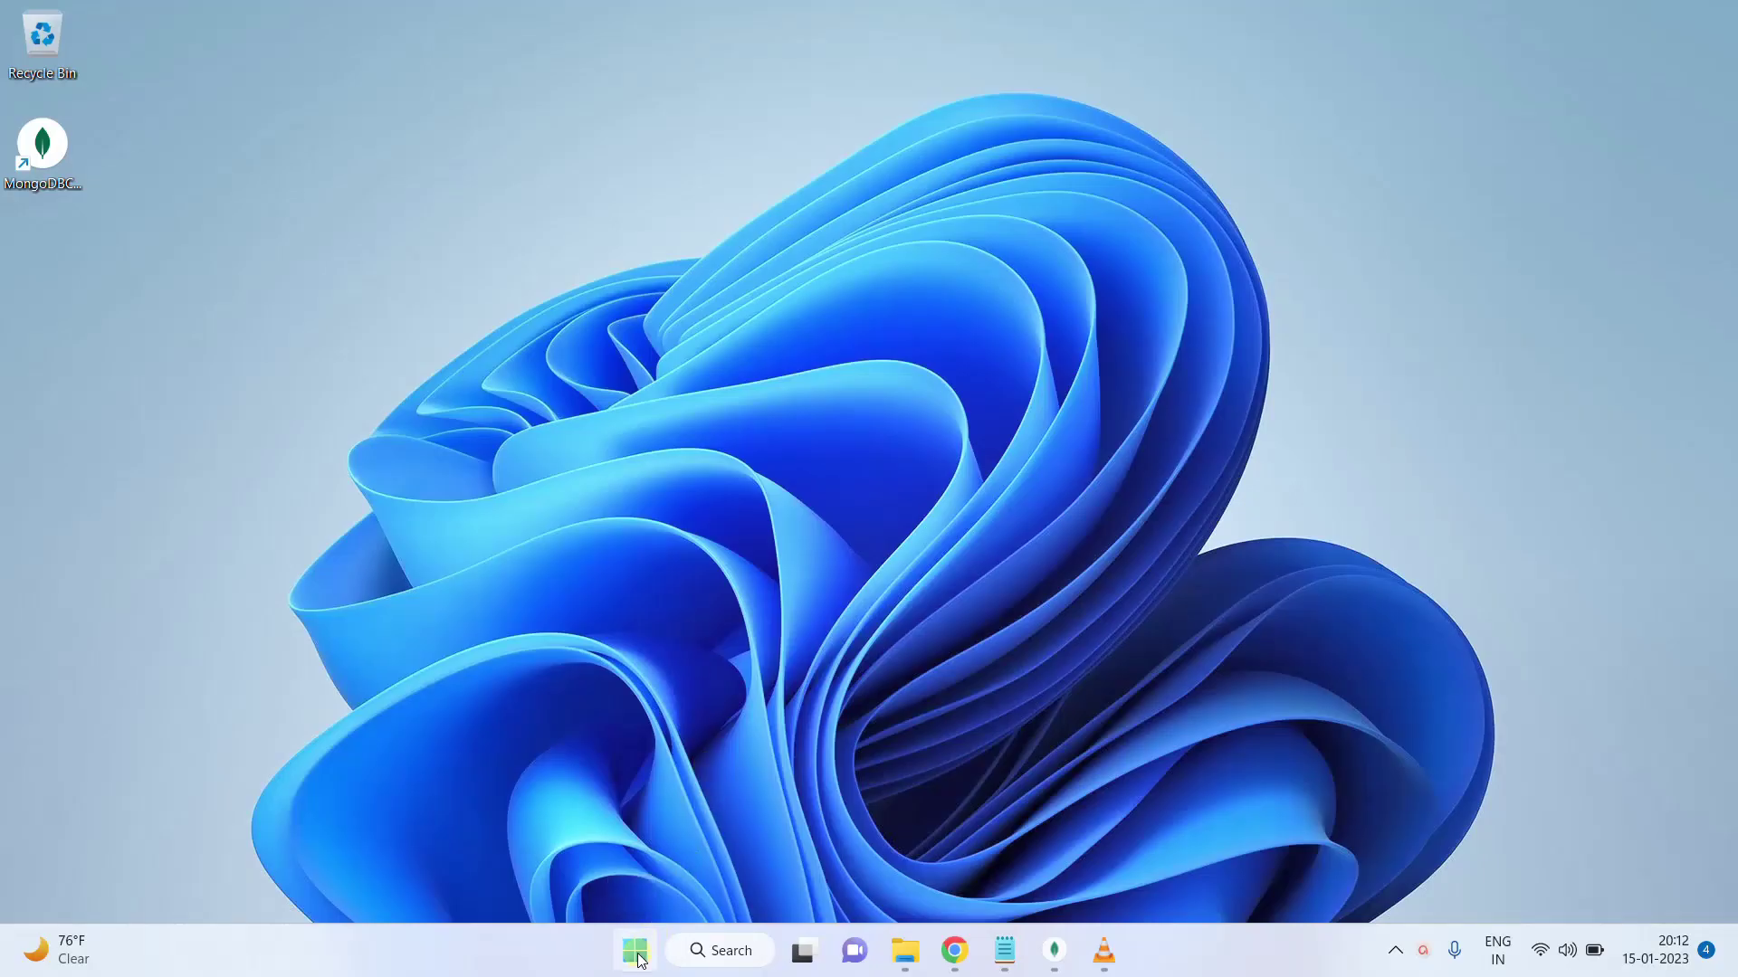
Open the Environment Variables window via an 'environ' search
left_click(639, 960)
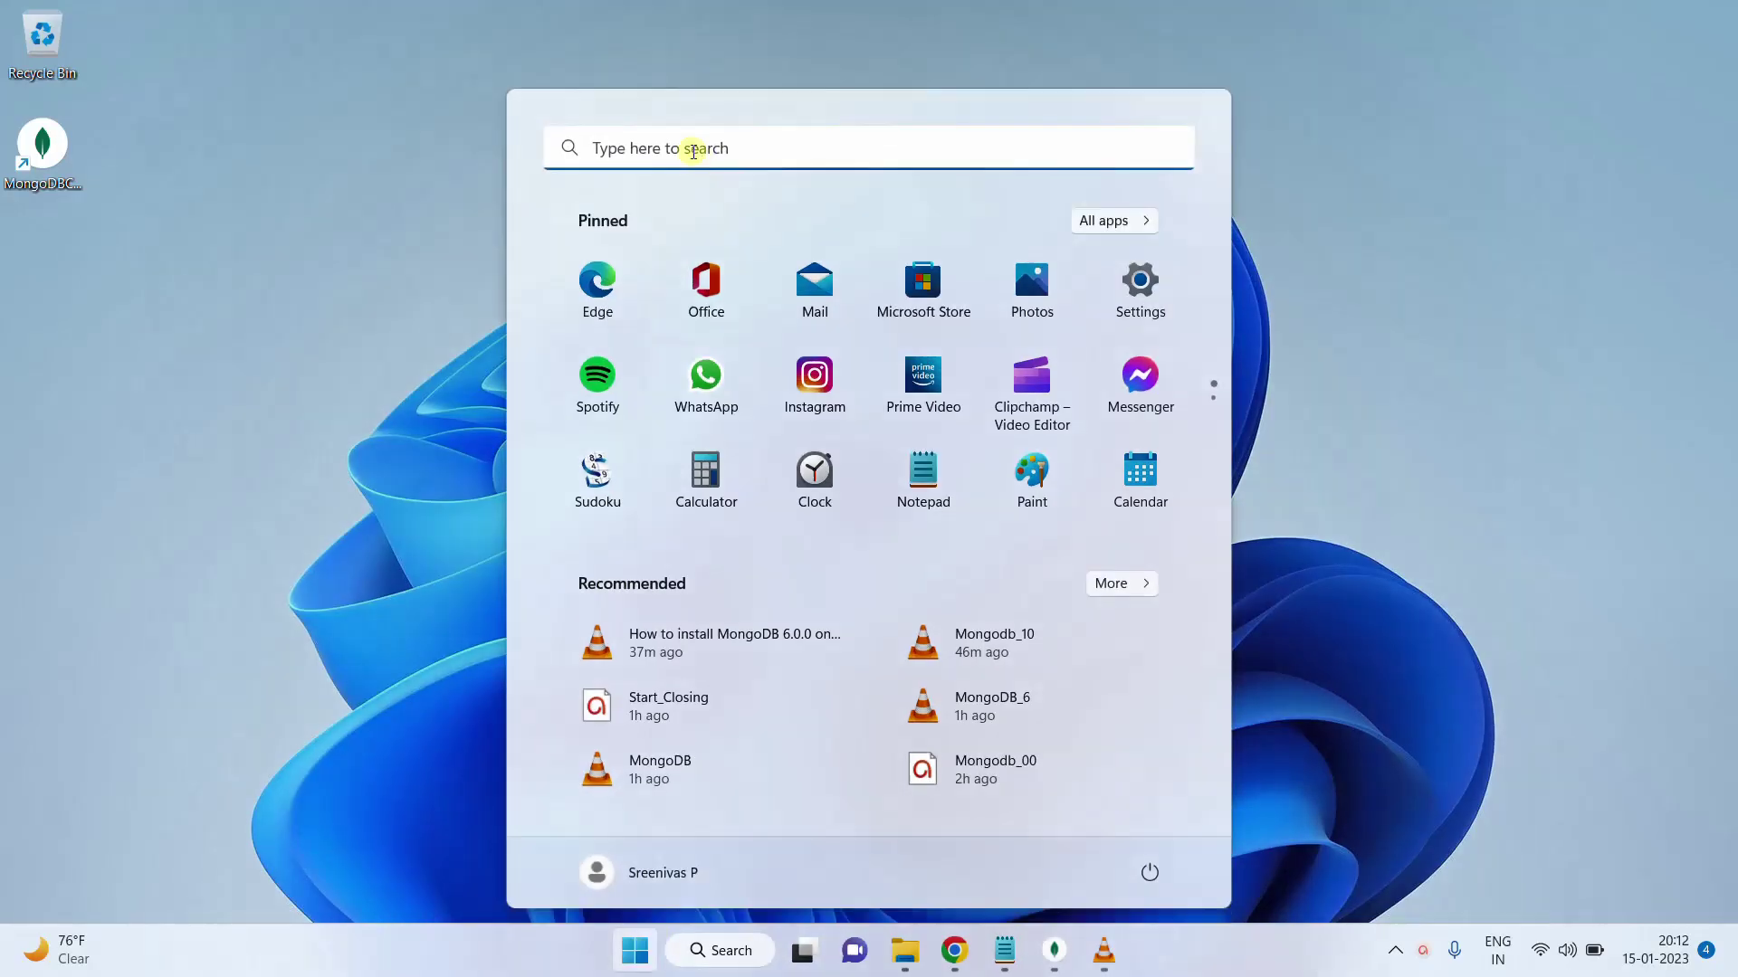
type("environ")
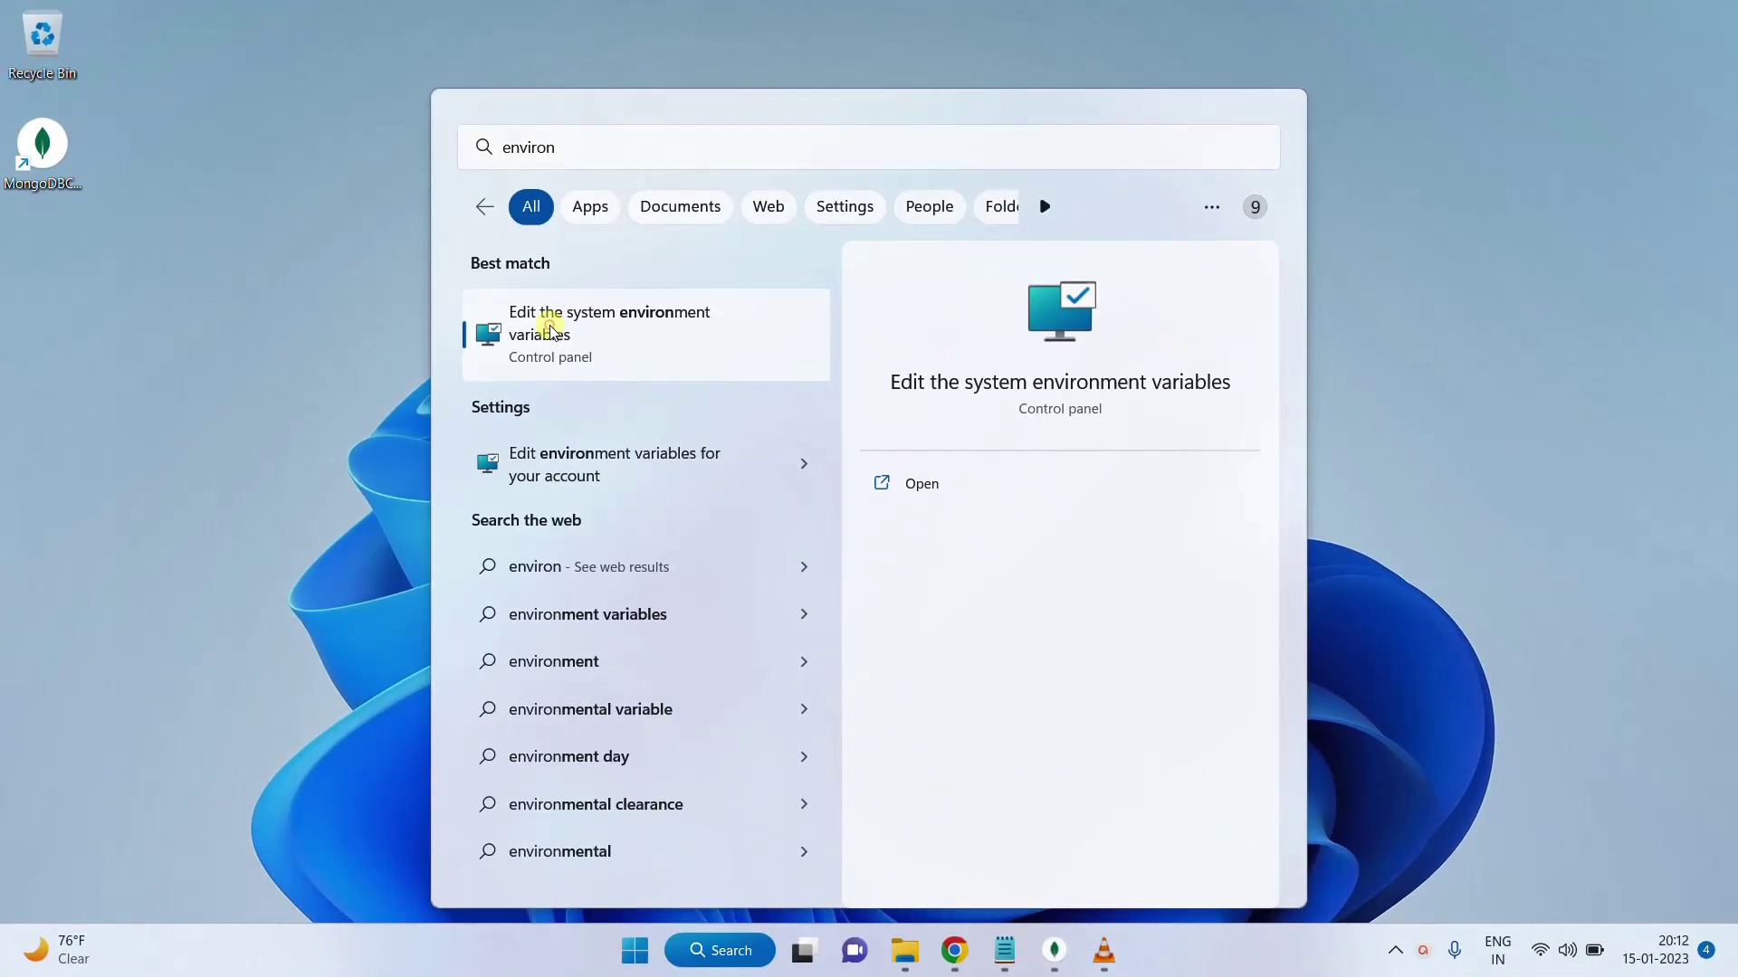
left_click(241, 458)
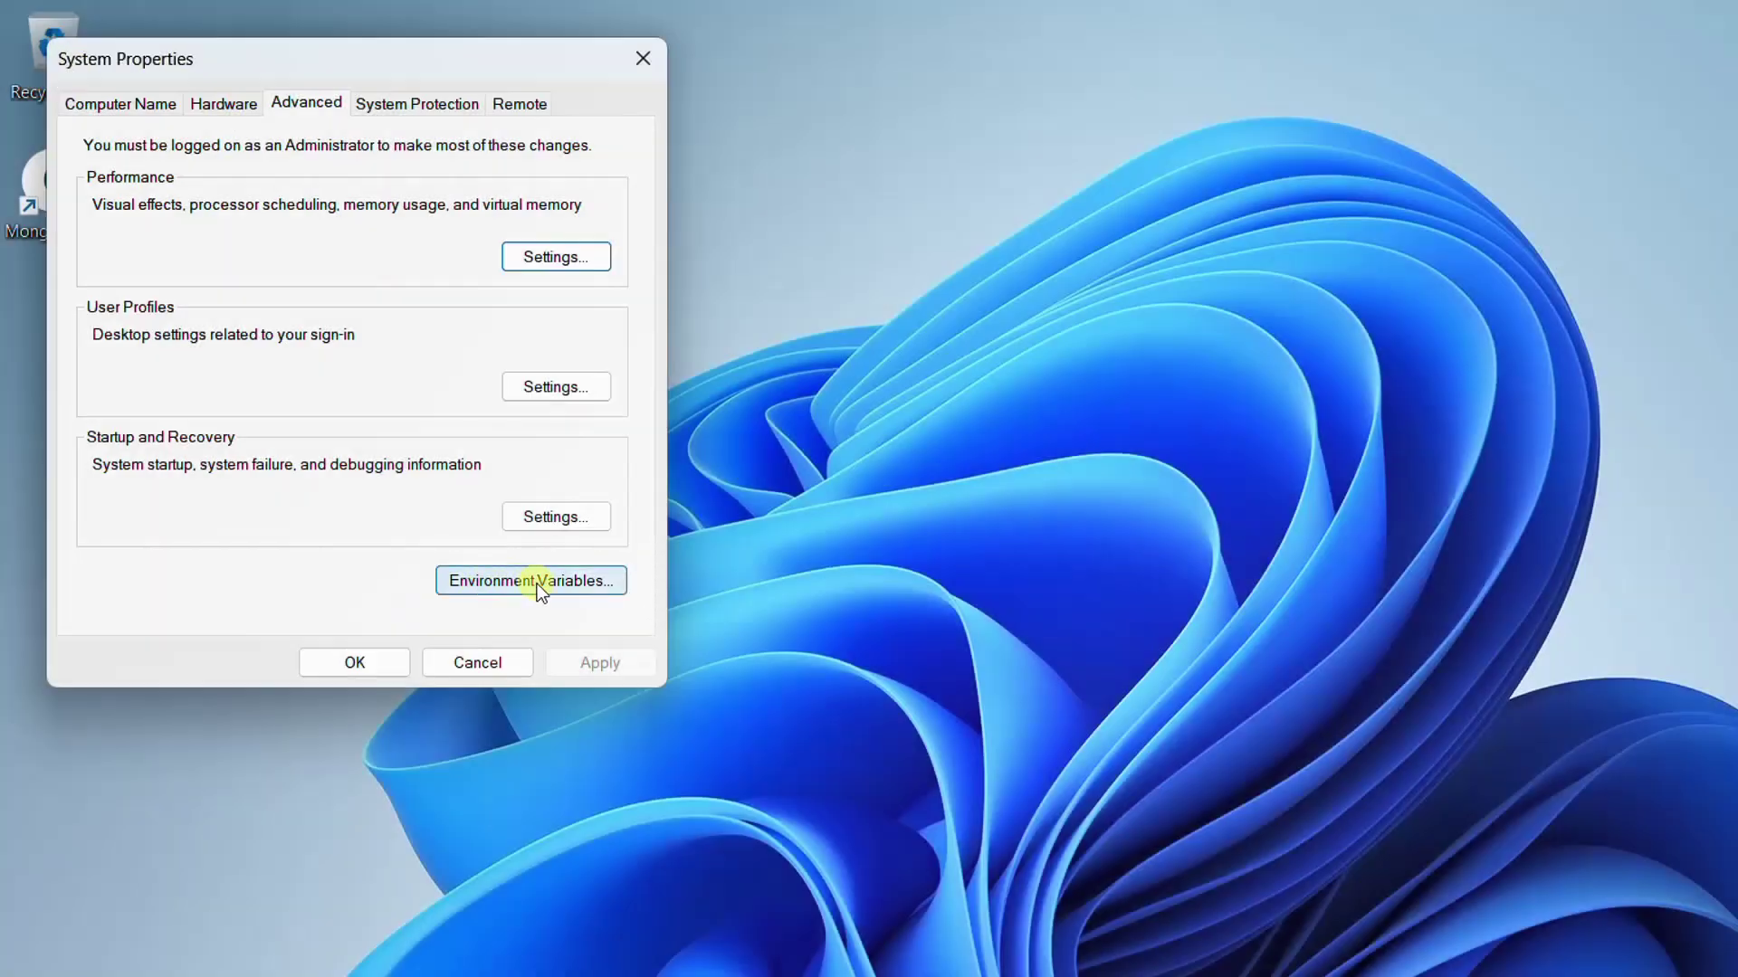
left_click(537, 584)
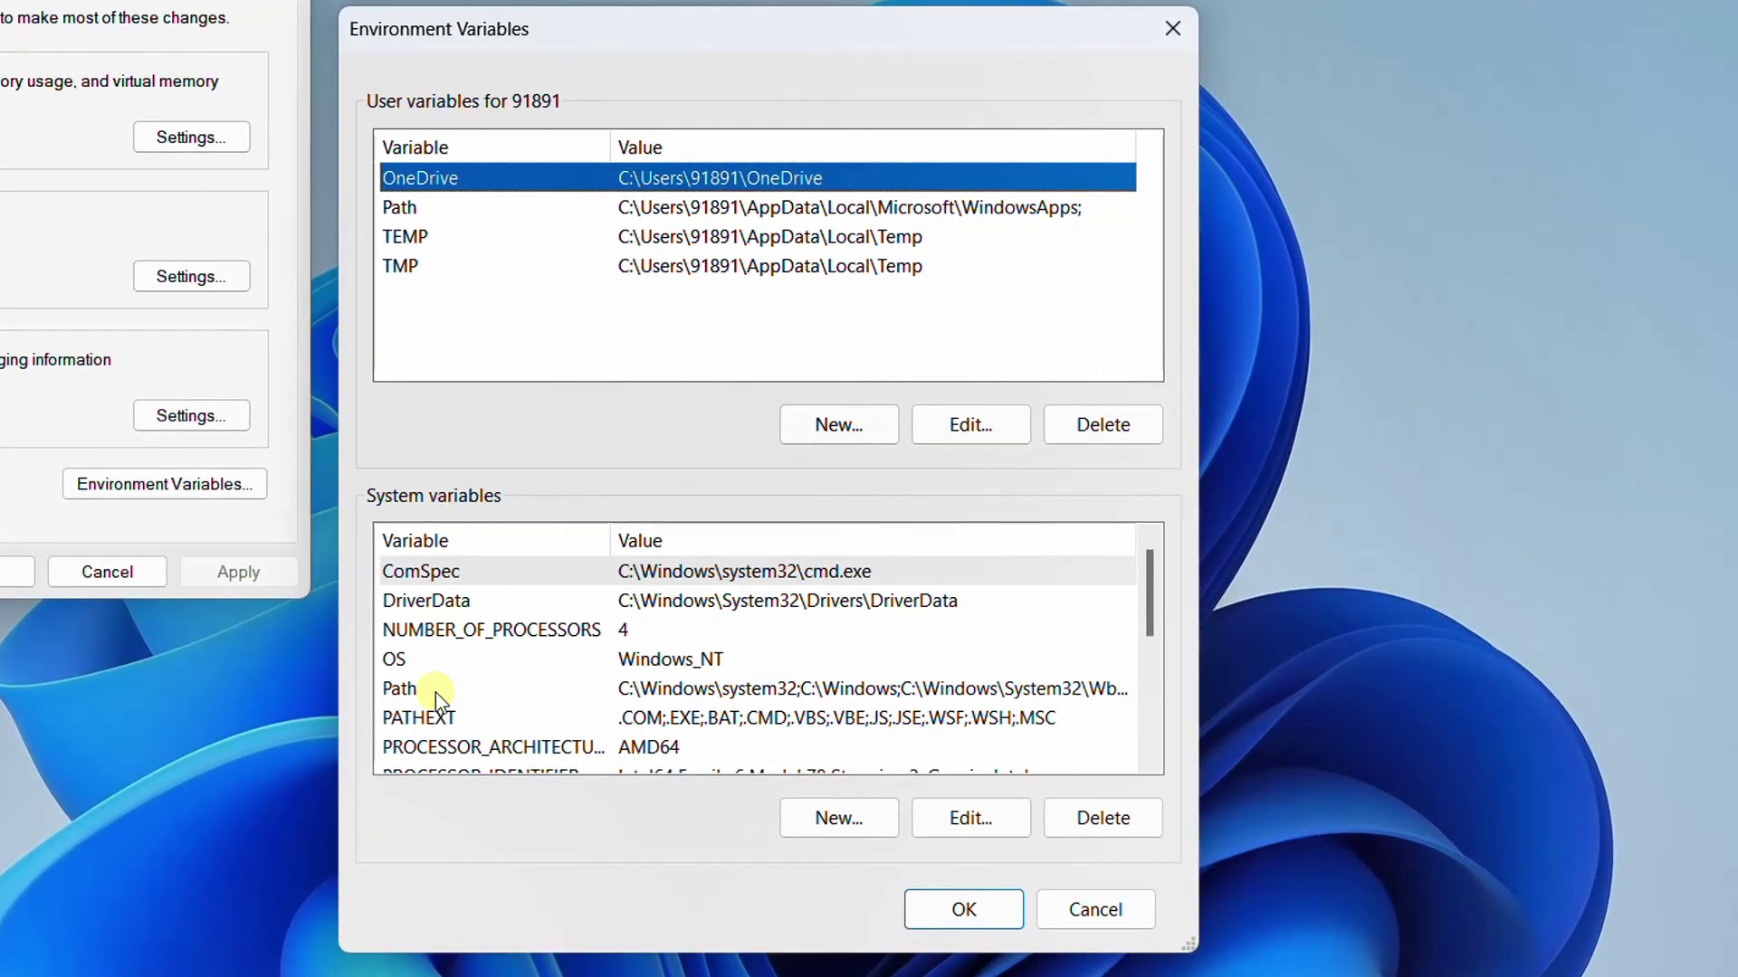
Add C:\Program Files\MongoDB\Server\6.0\bin as a new system Path entry
left_click(436, 692)
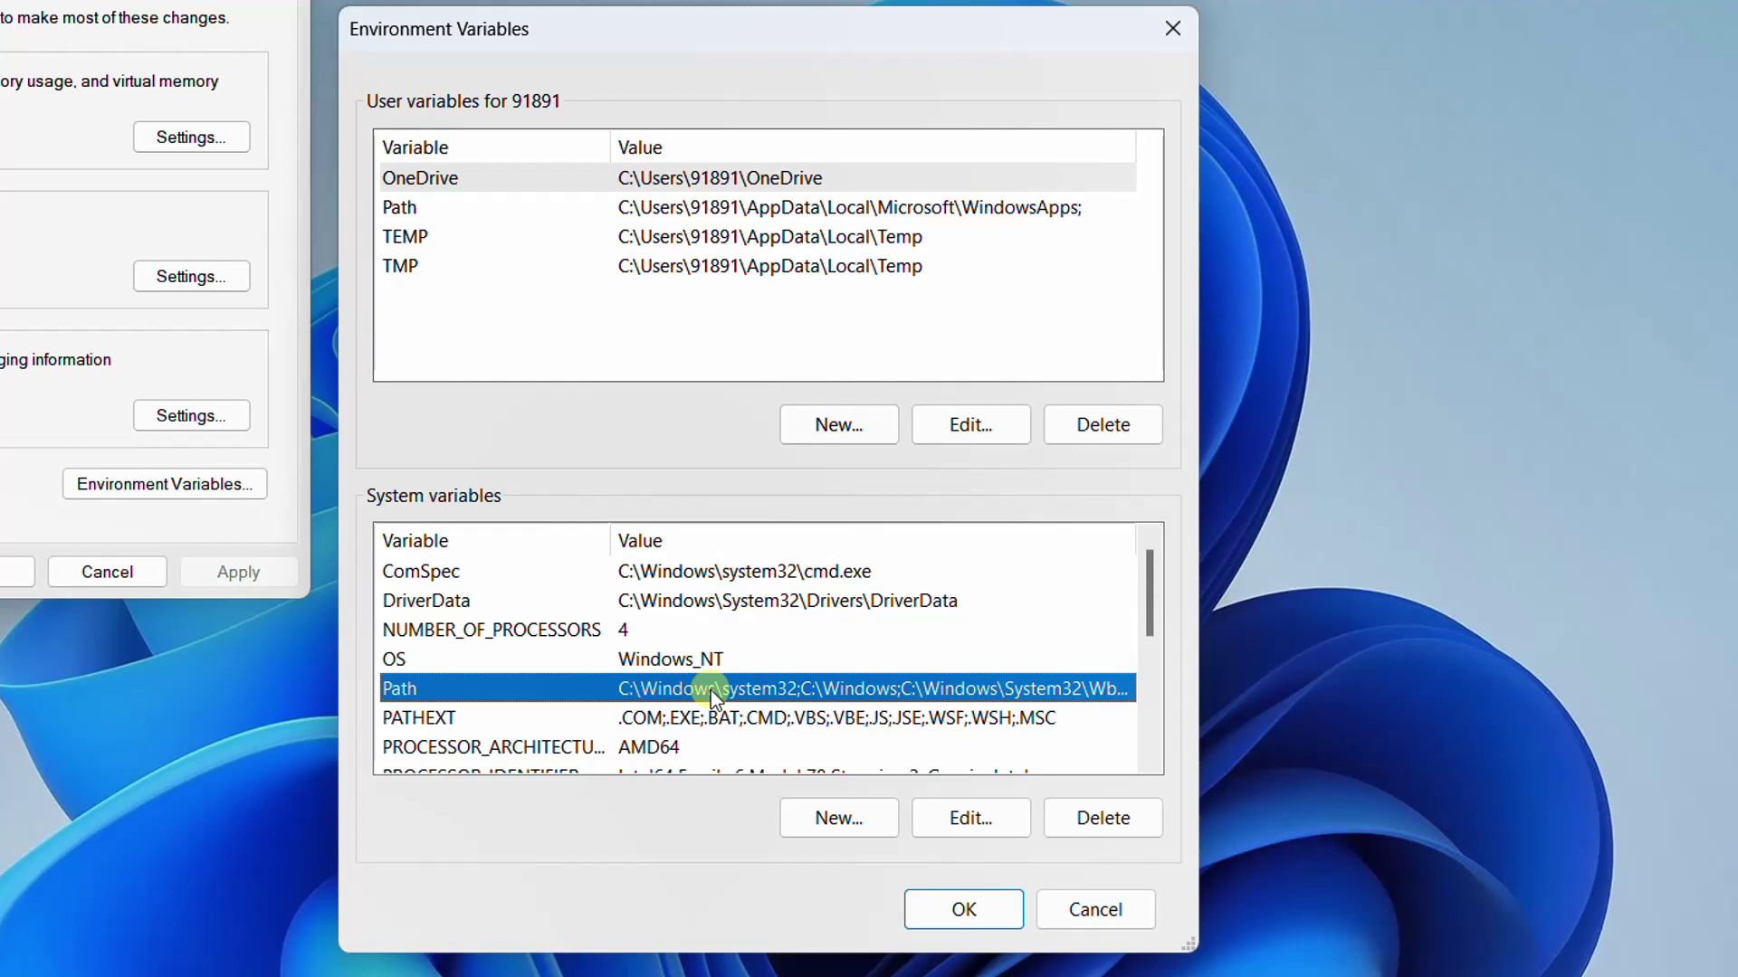
left_click(964, 818)
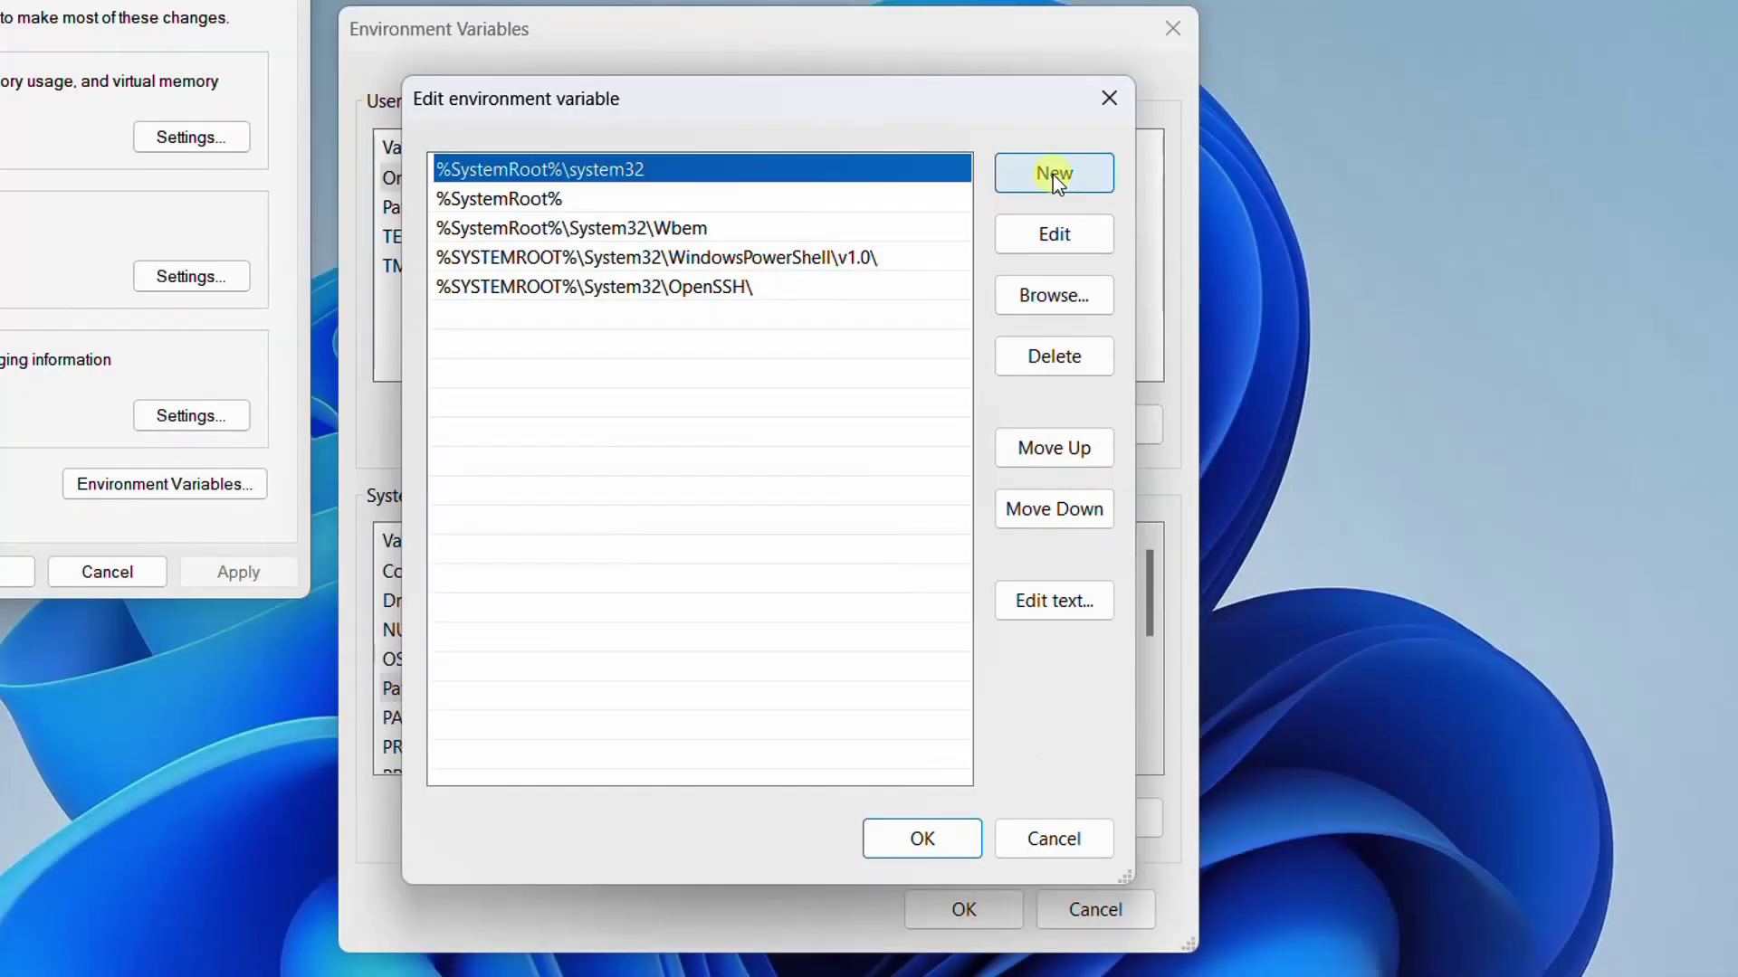
left_click(1053, 175)
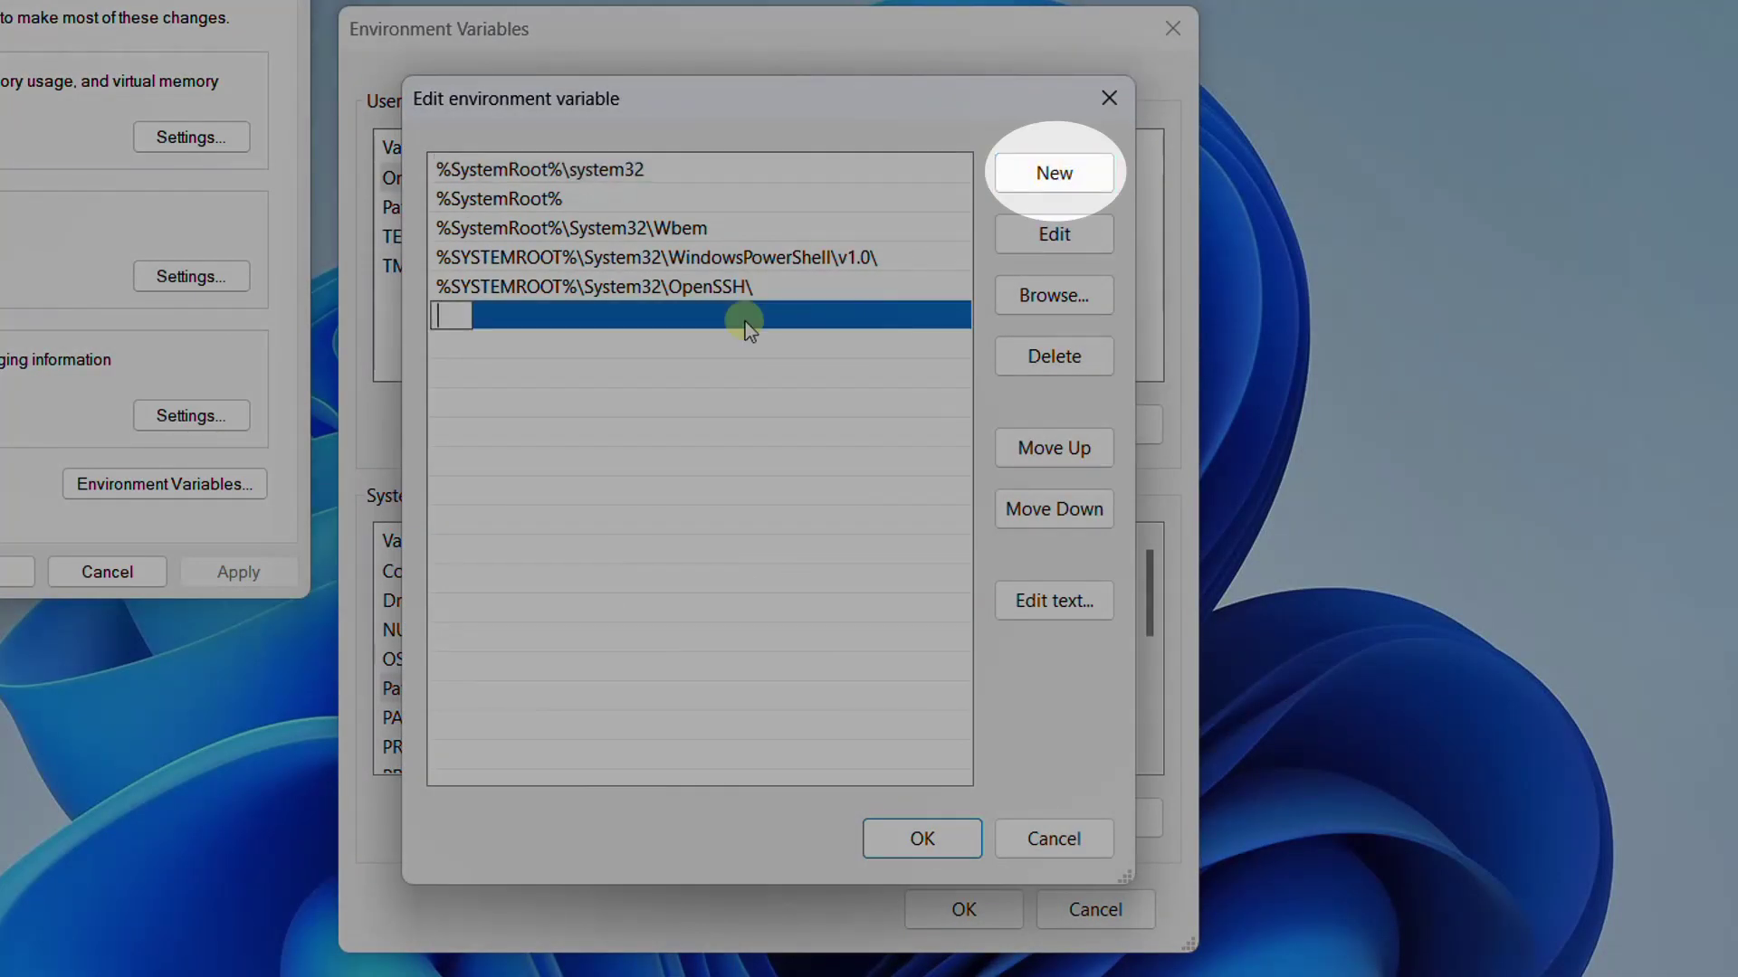
type("C:\\Program Files\\MongoDB\\Server\\6.0\\bin")
left_click(921, 836)
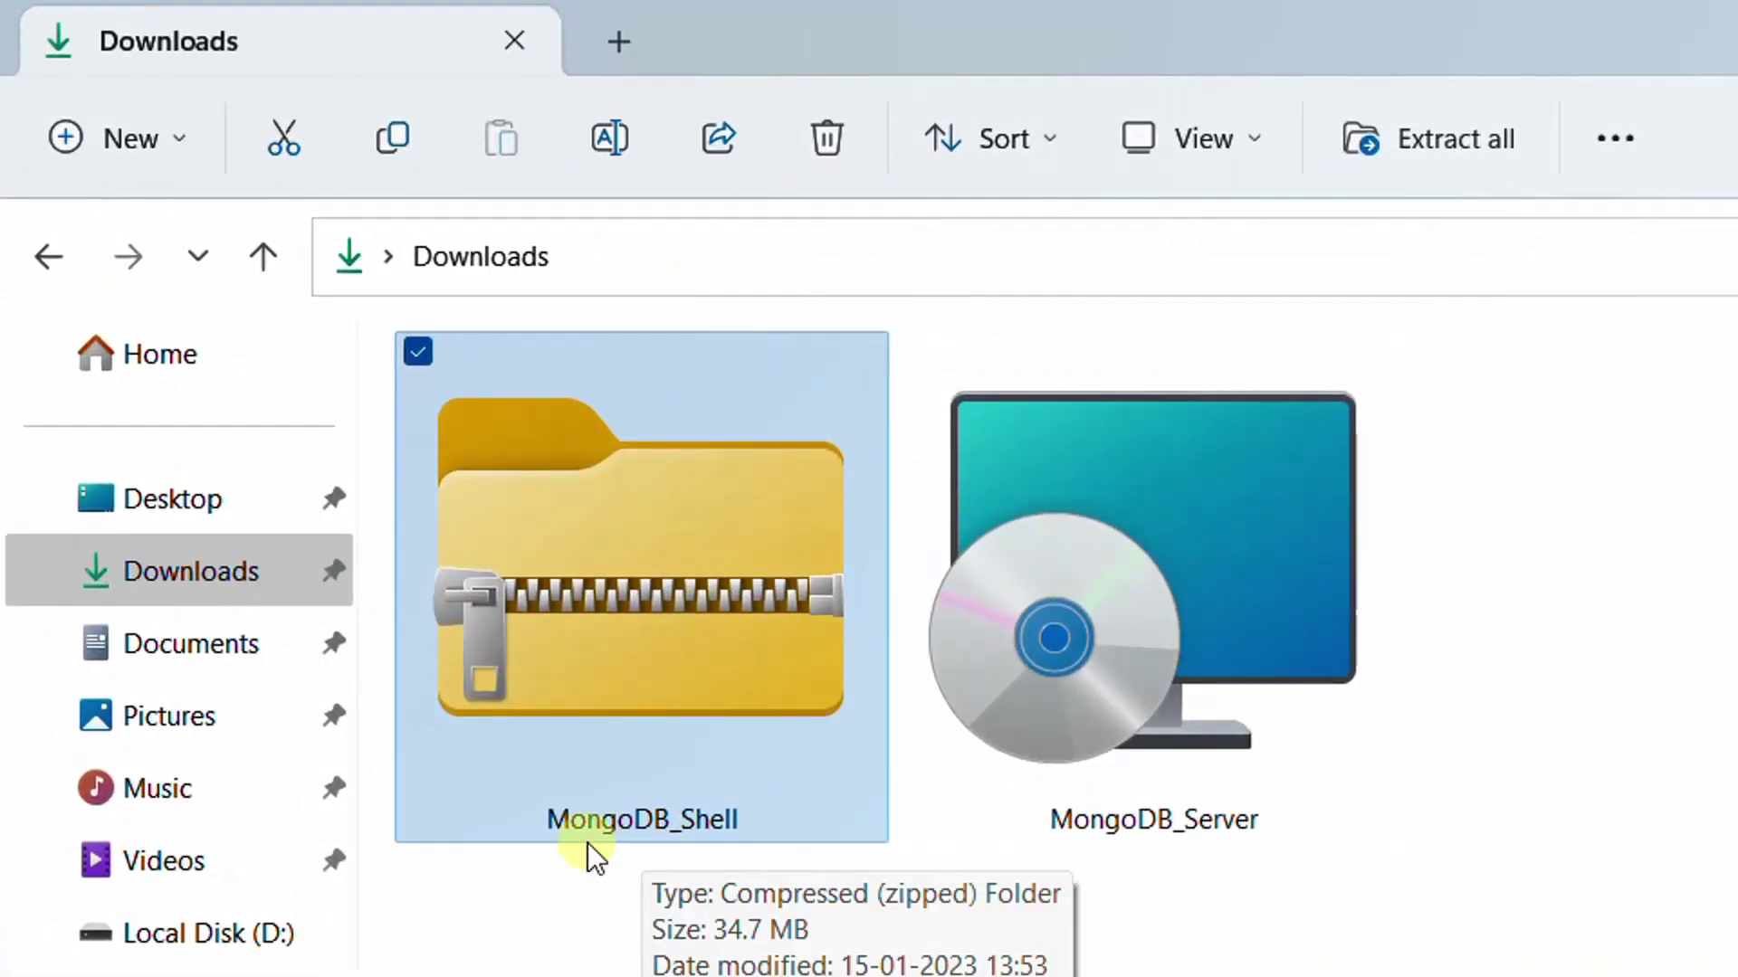
Extract the MongoDB_Shell zip and paste the extracted MongoDB_Shell folder into C:
right_click(636, 589)
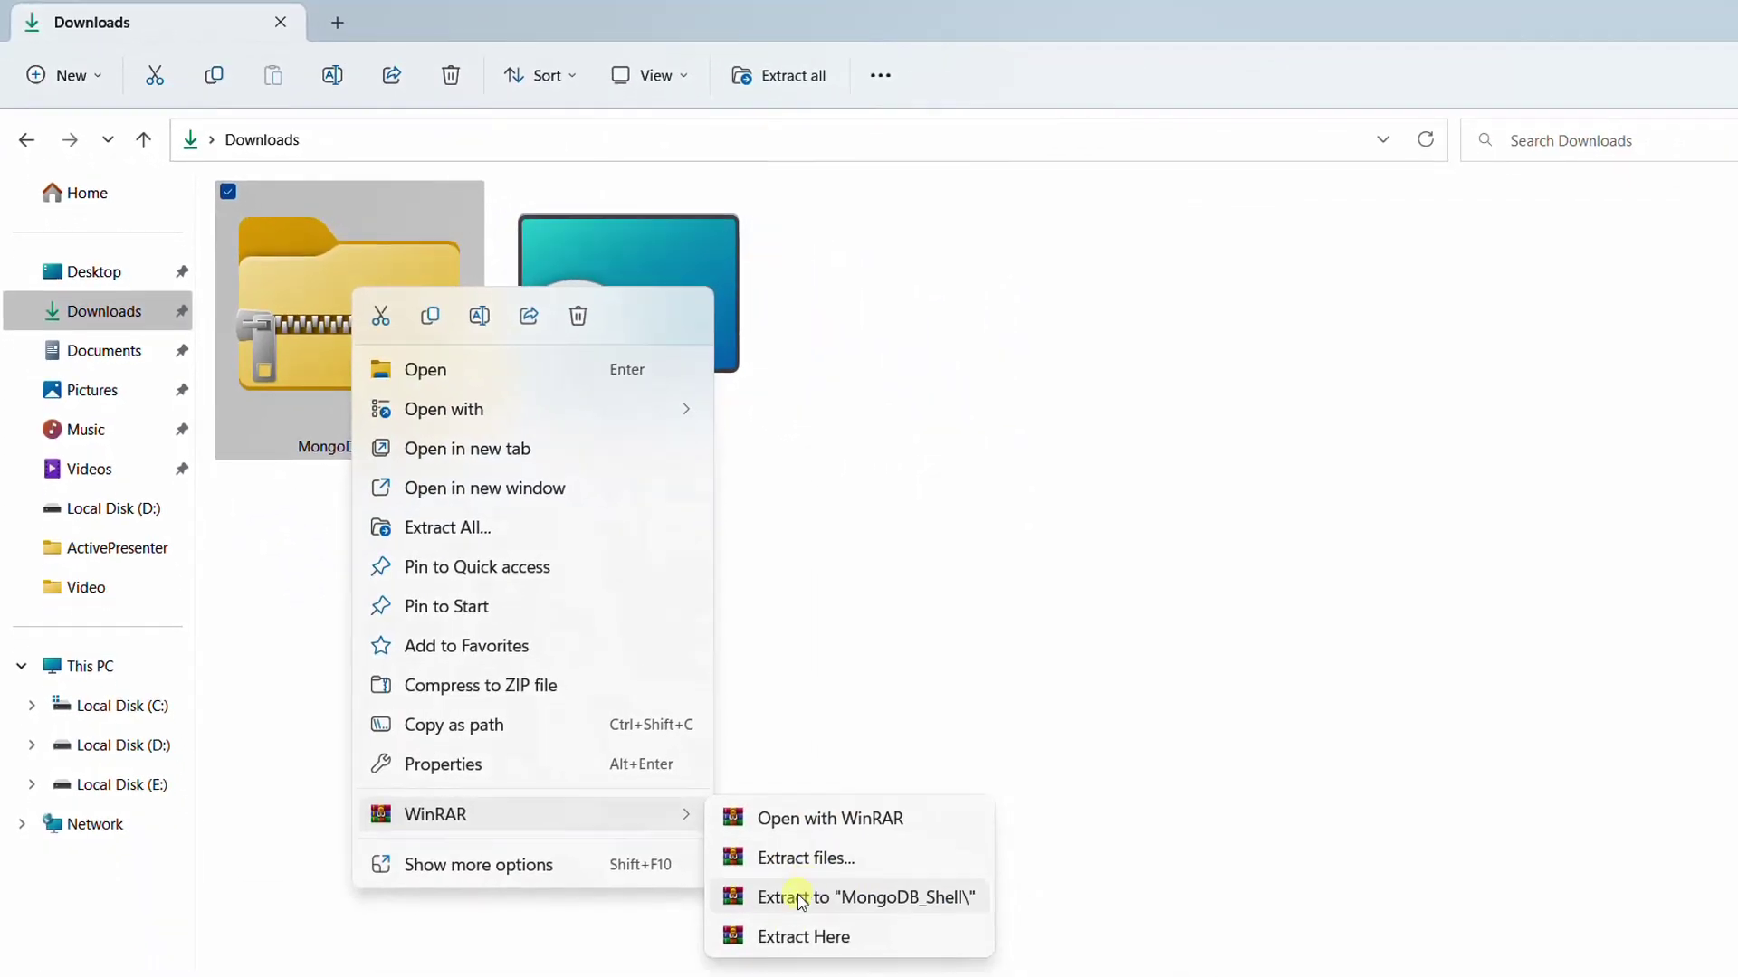
left_click(798, 897)
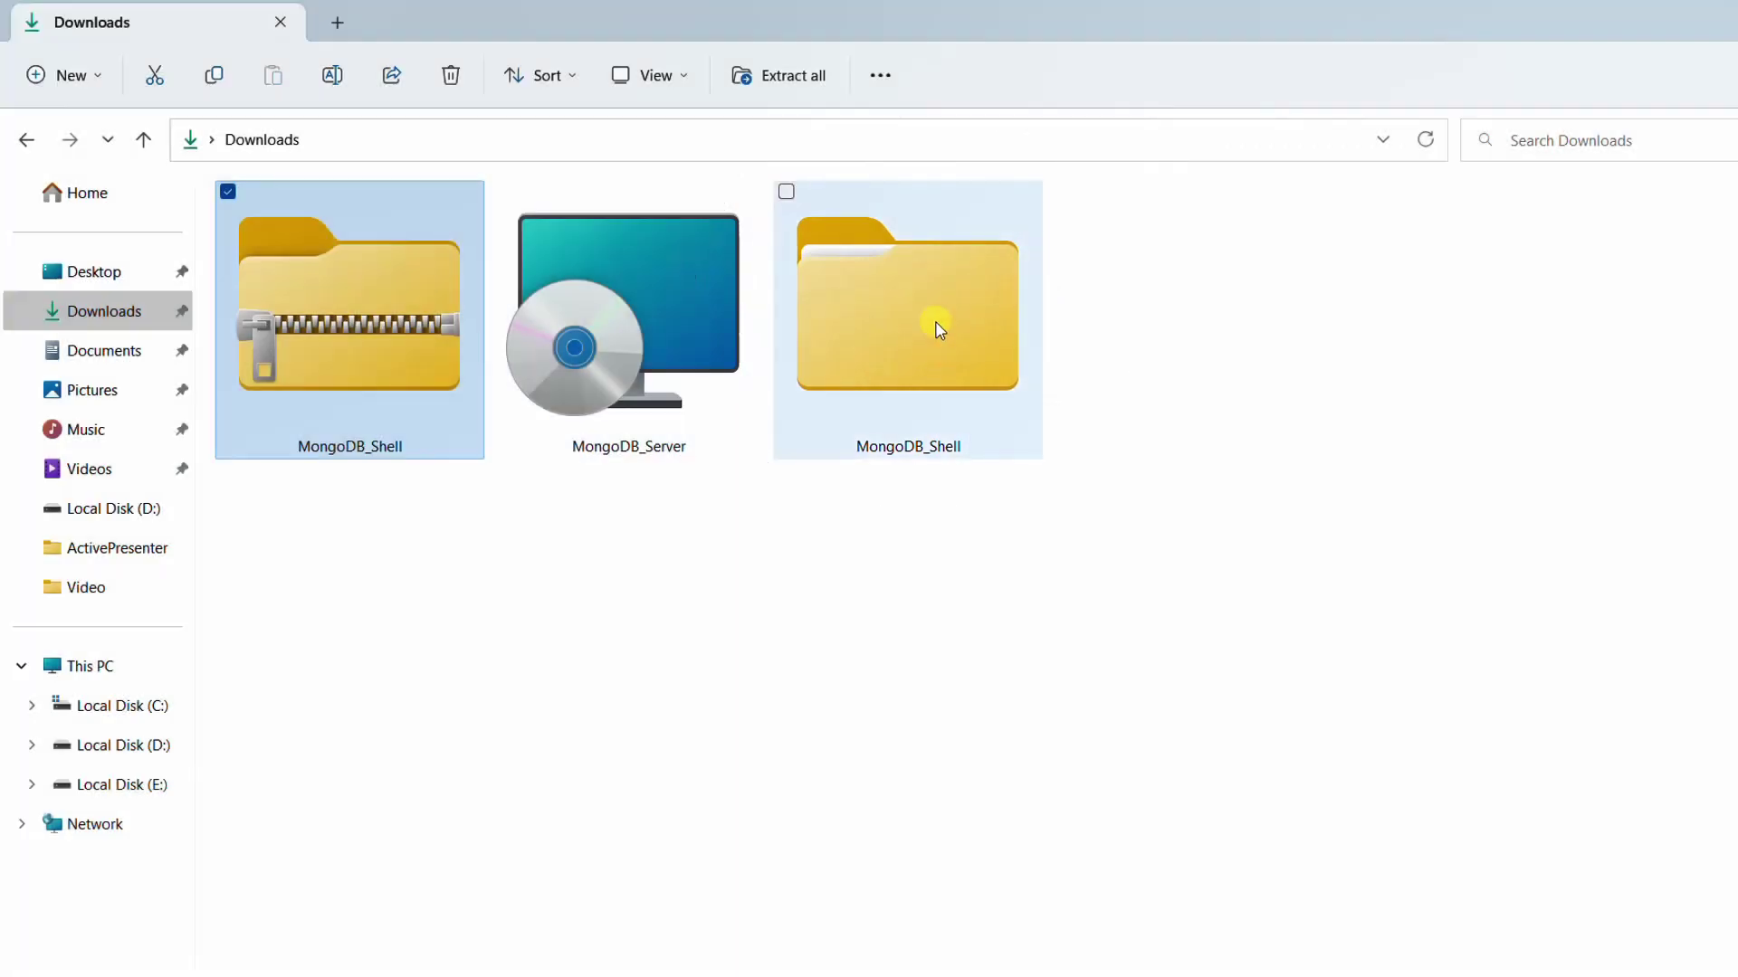
left_click(913, 338)
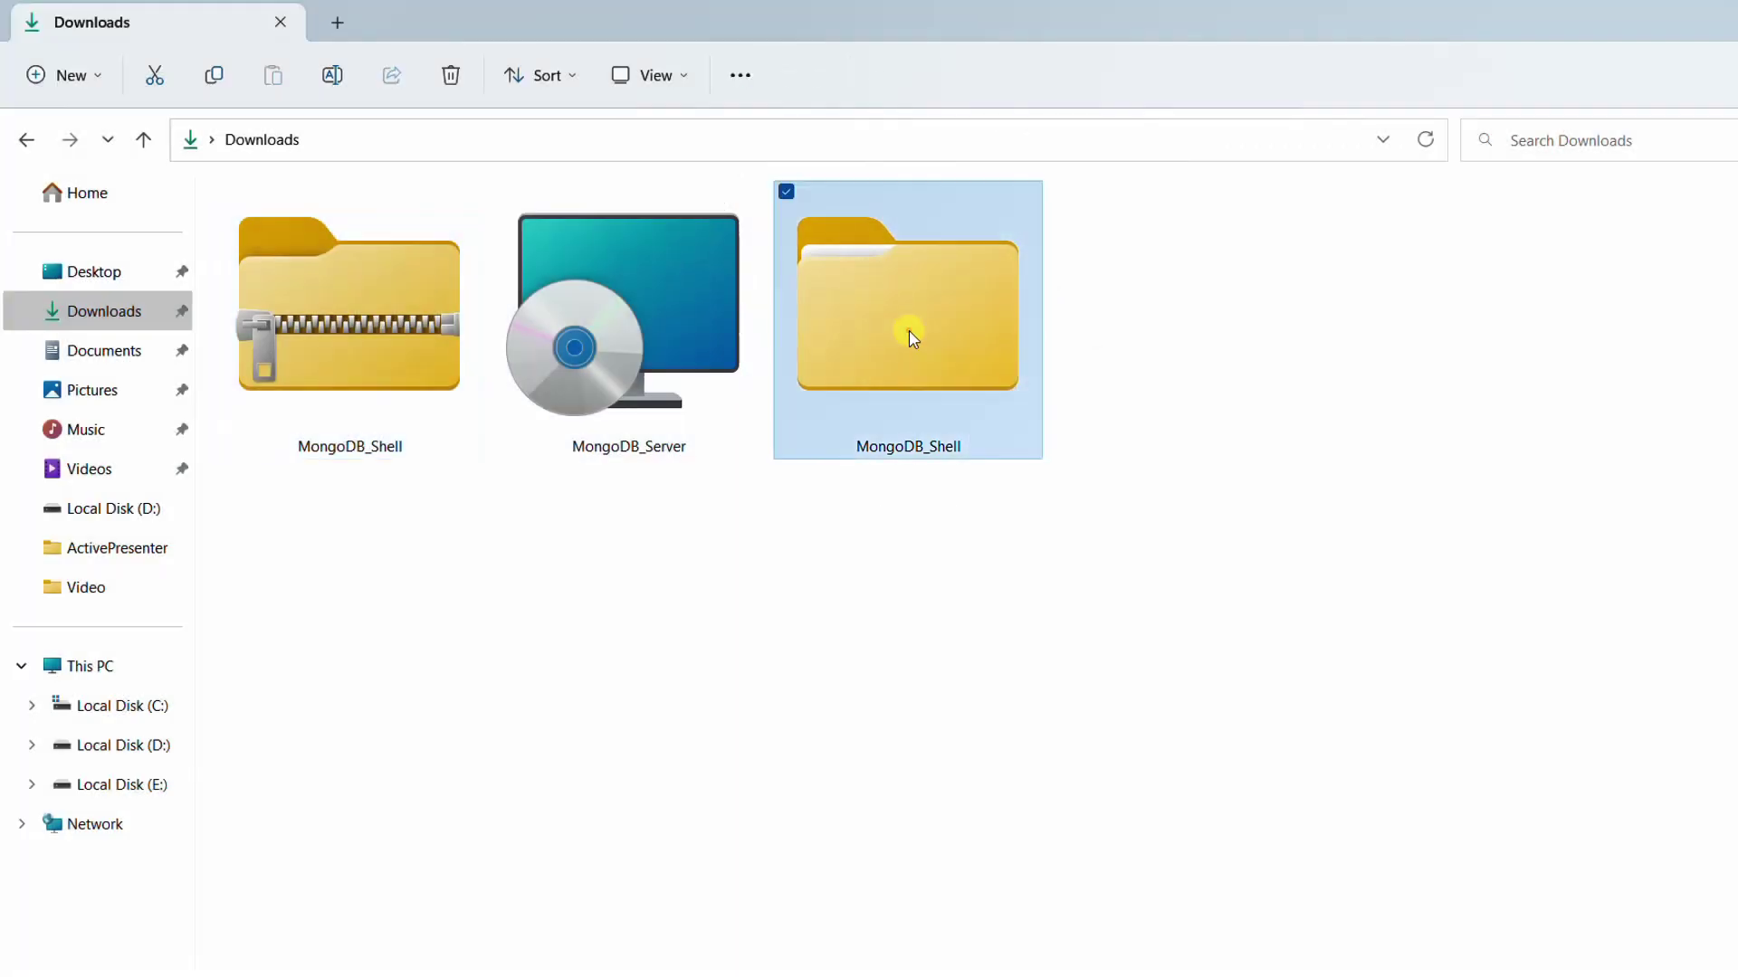
left_click(136, 706)
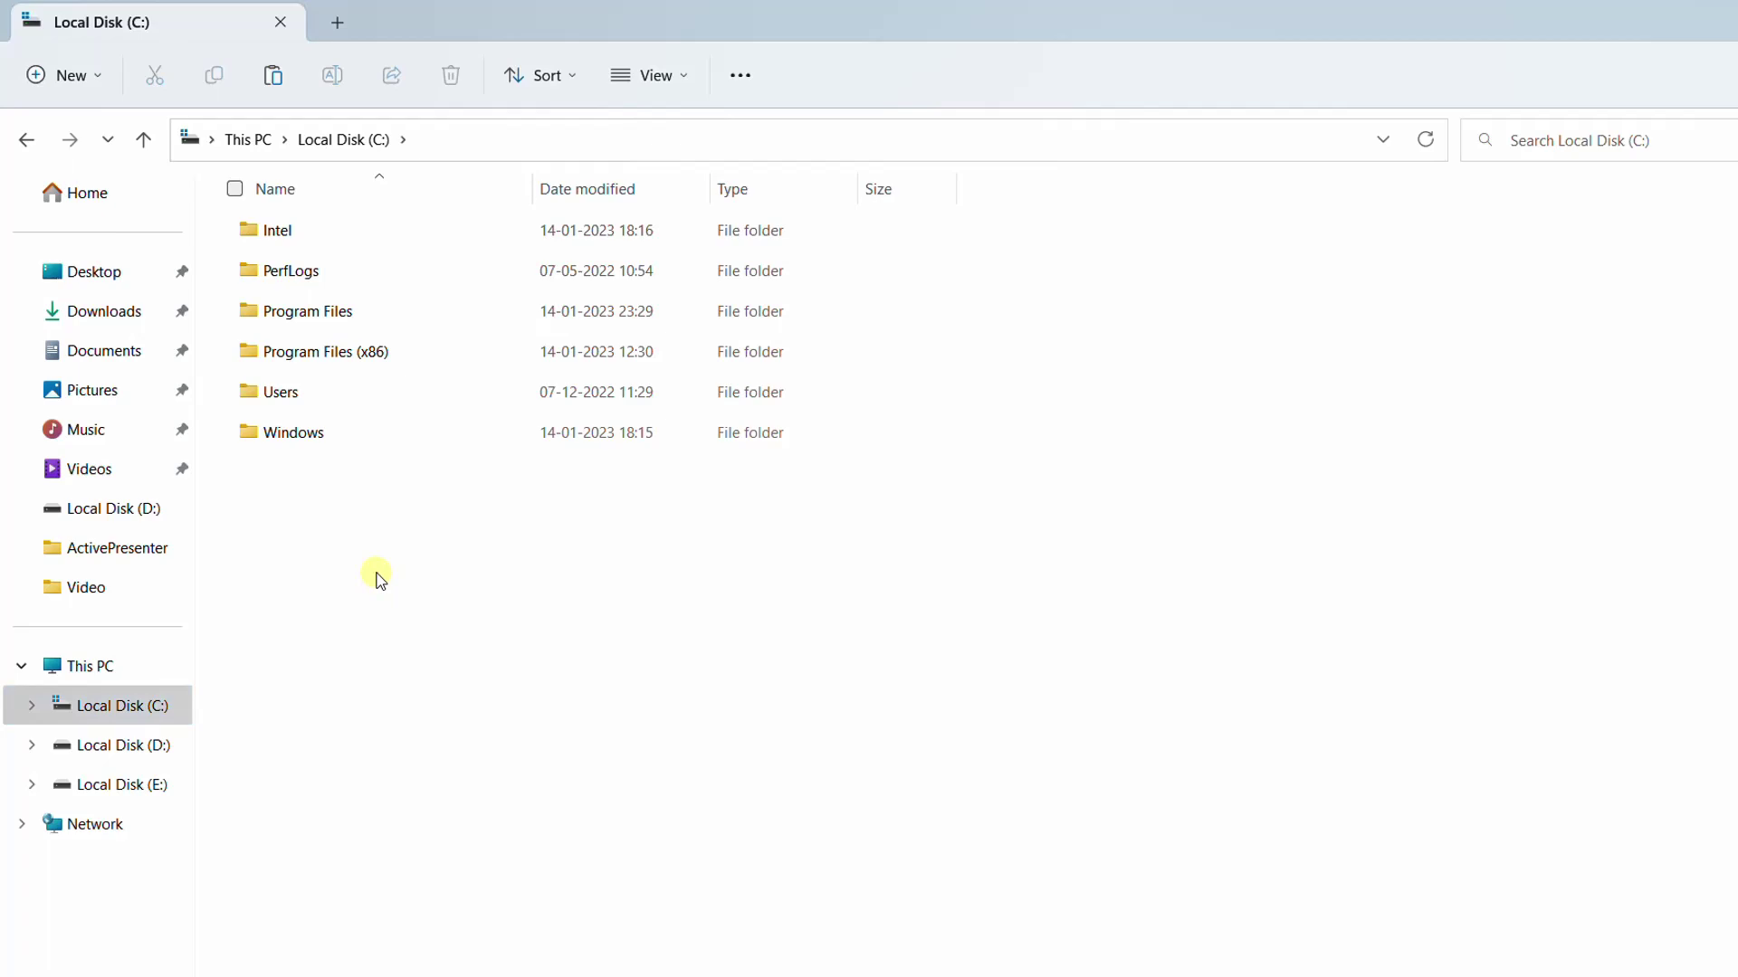
key("ctrl+v")
Rename the mongosh-1.6.2-win32-x64 folder inside C:\MongoDB_Shell to mongosh-1.6.2
left_click(306, 473)
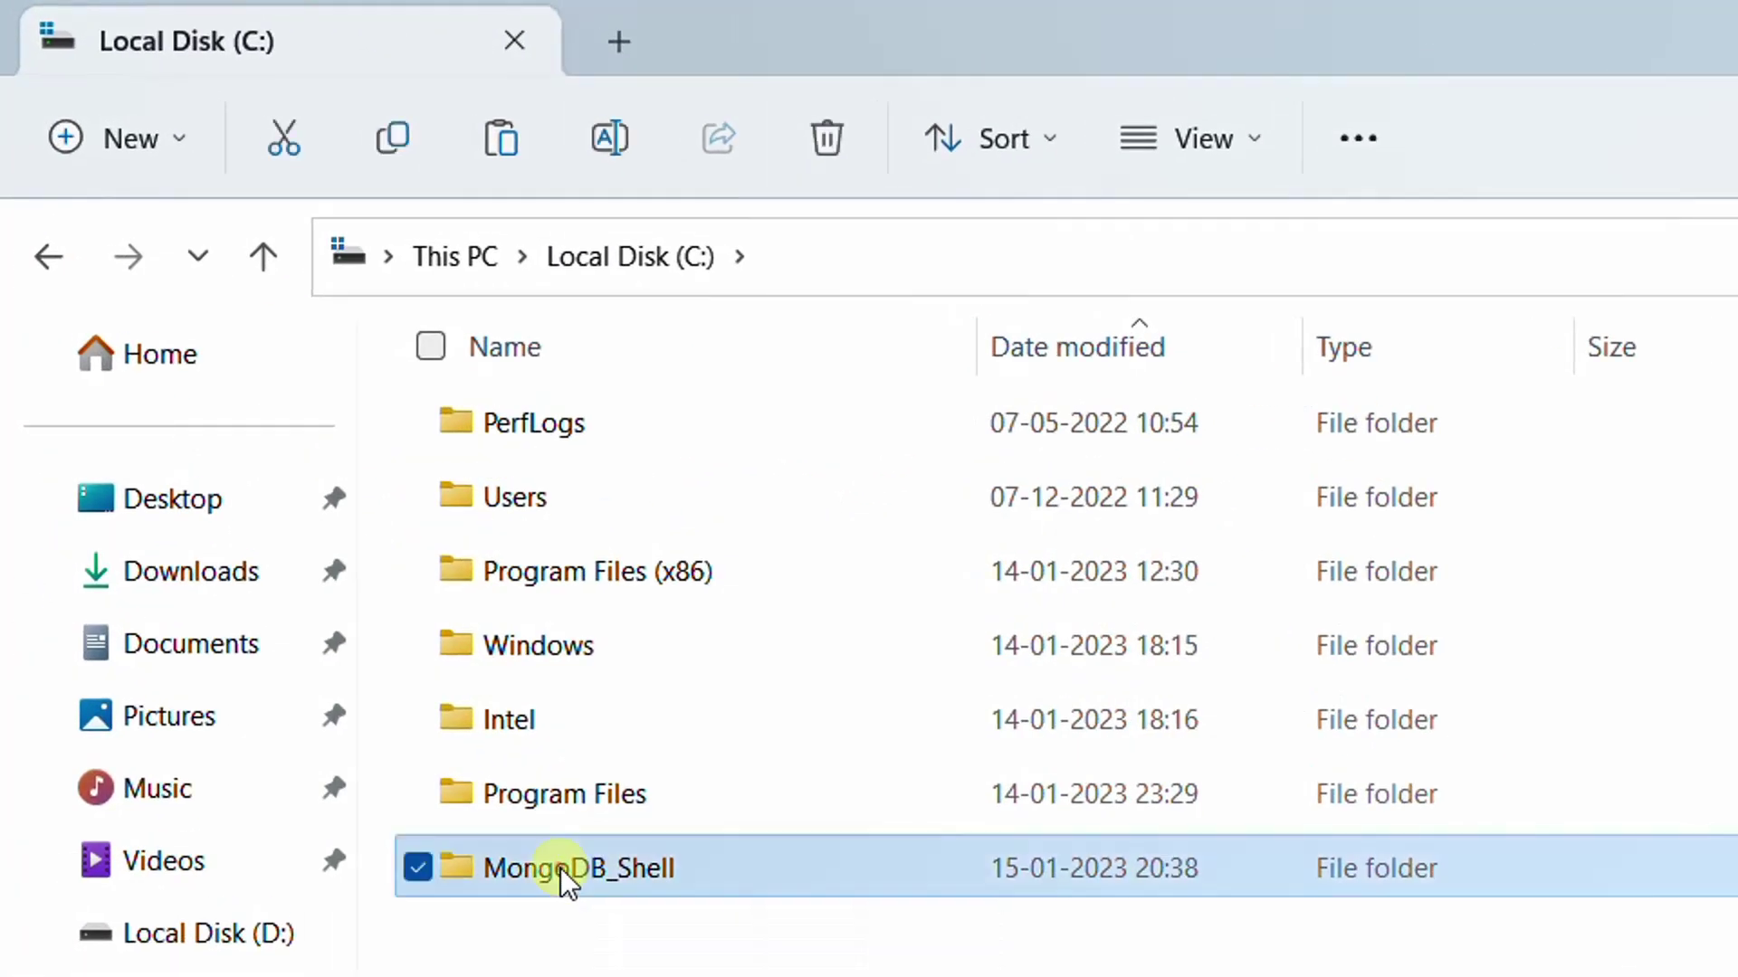
double_click(561, 867)
left_click(579, 432)
key("F2")
key("End")
key("BackSpace")
key("BackSpace")
key("BackSpace")
key("BackSpace")
key("BackSpace")
key("BackSpace")
key("BackSpace")
key("BackSpace")
key("BackSpace")
key("BackSpace")
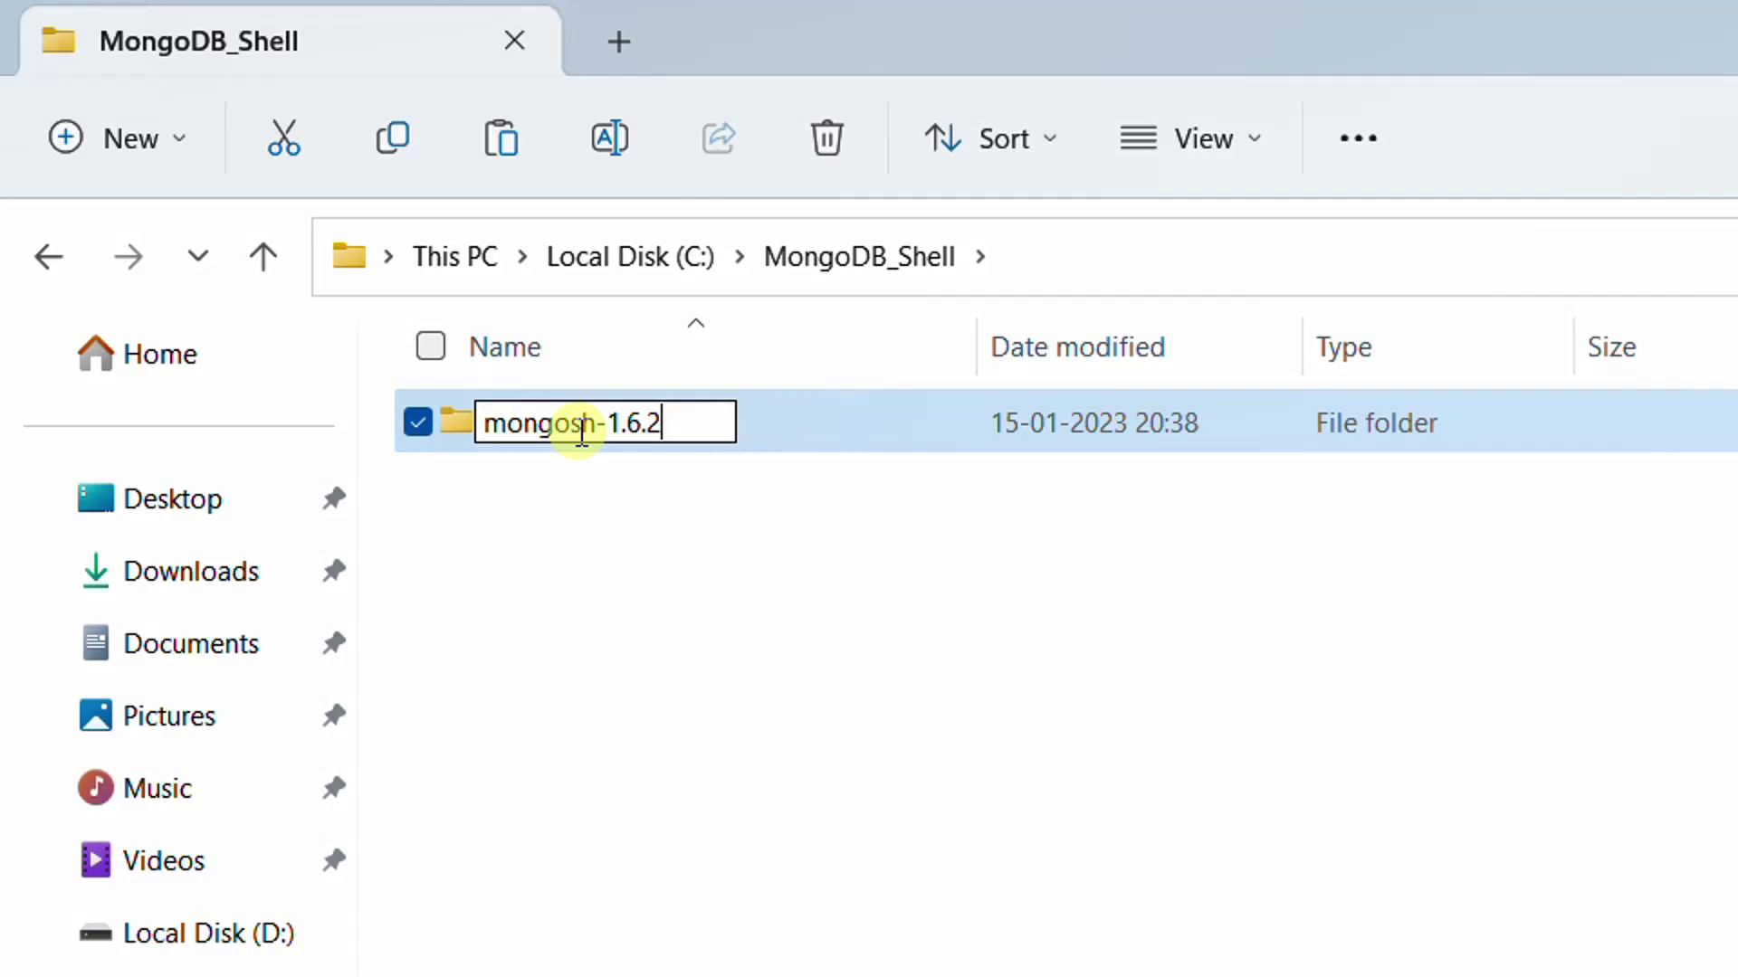
left_click(628, 496)
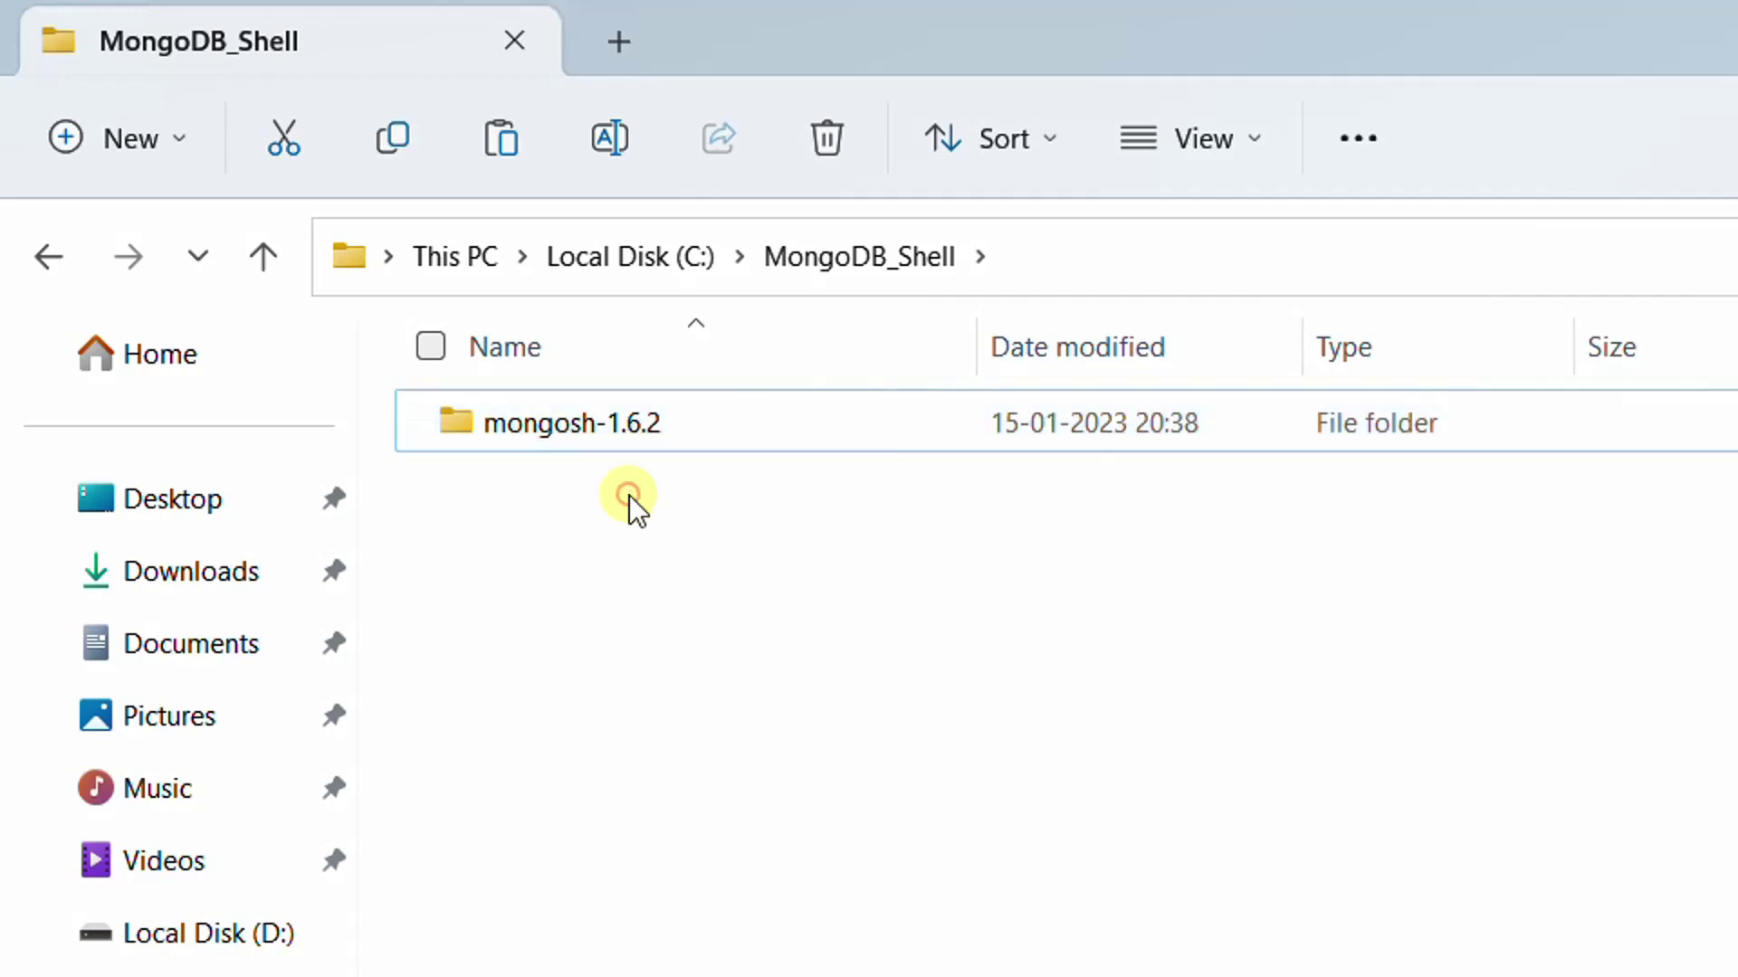
Copy the full path C:\MongoDB_Shell\mongosh-1.6.2\bin from the address bar
double_click(555, 426)
double_click(521, 420)
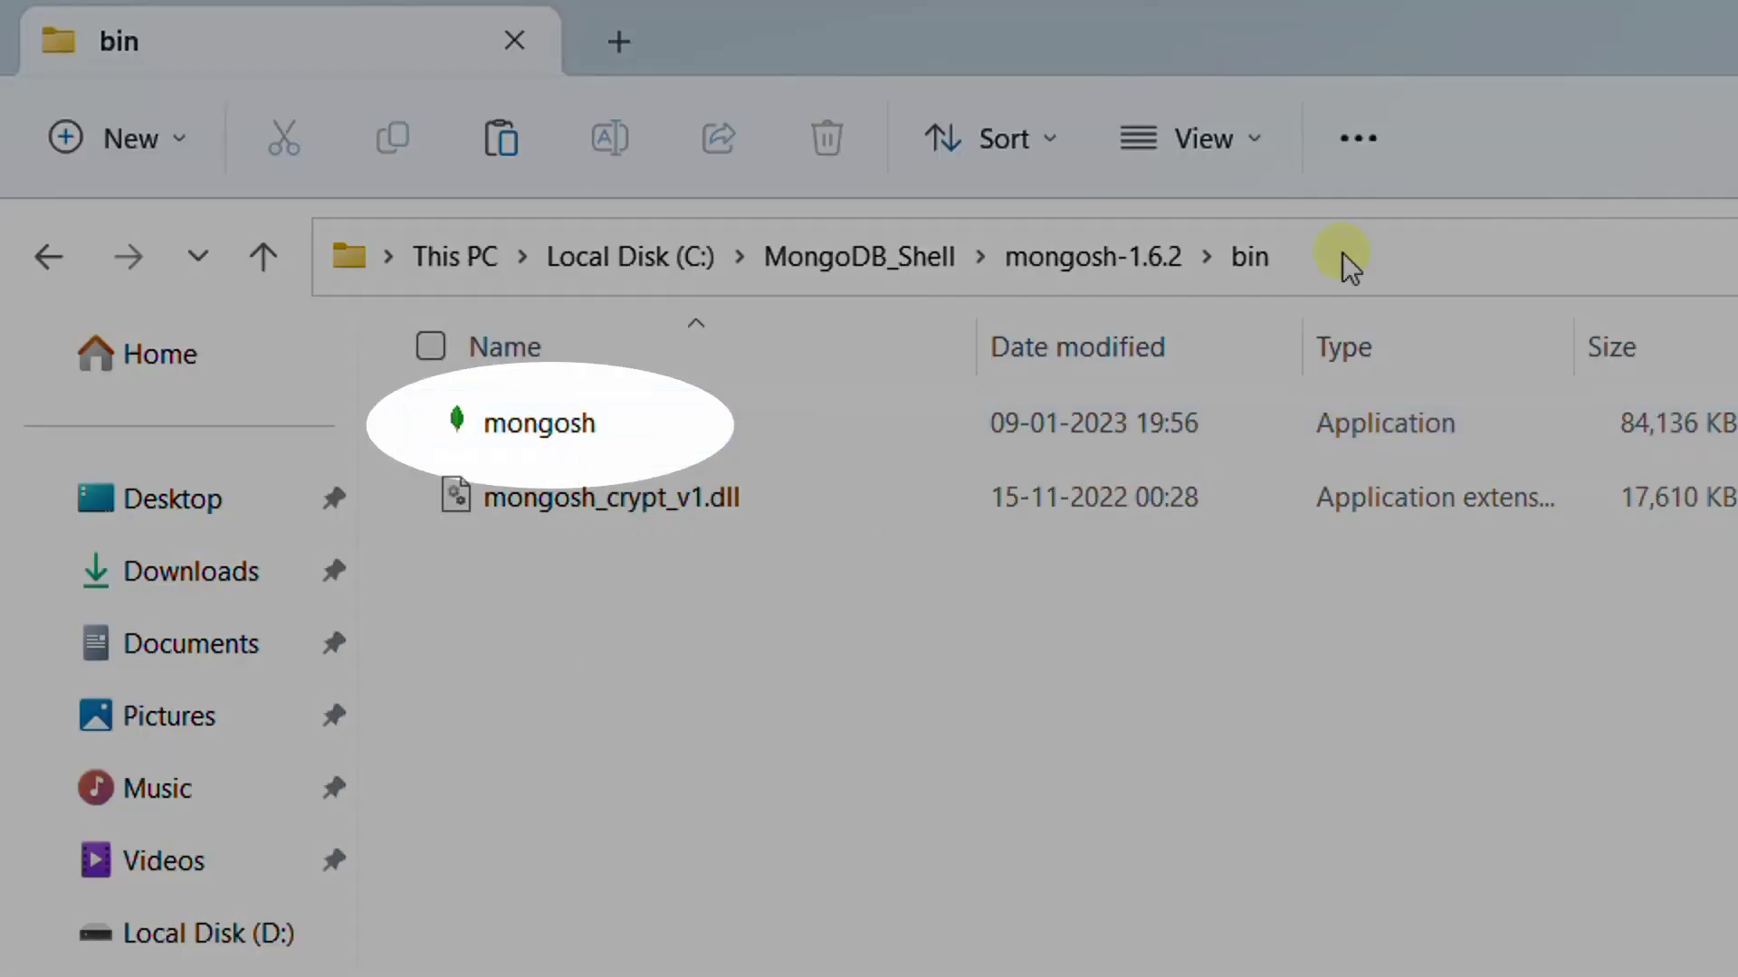
left_click(1348, 262)
right_click(380, 257)
left_click(380, 396)
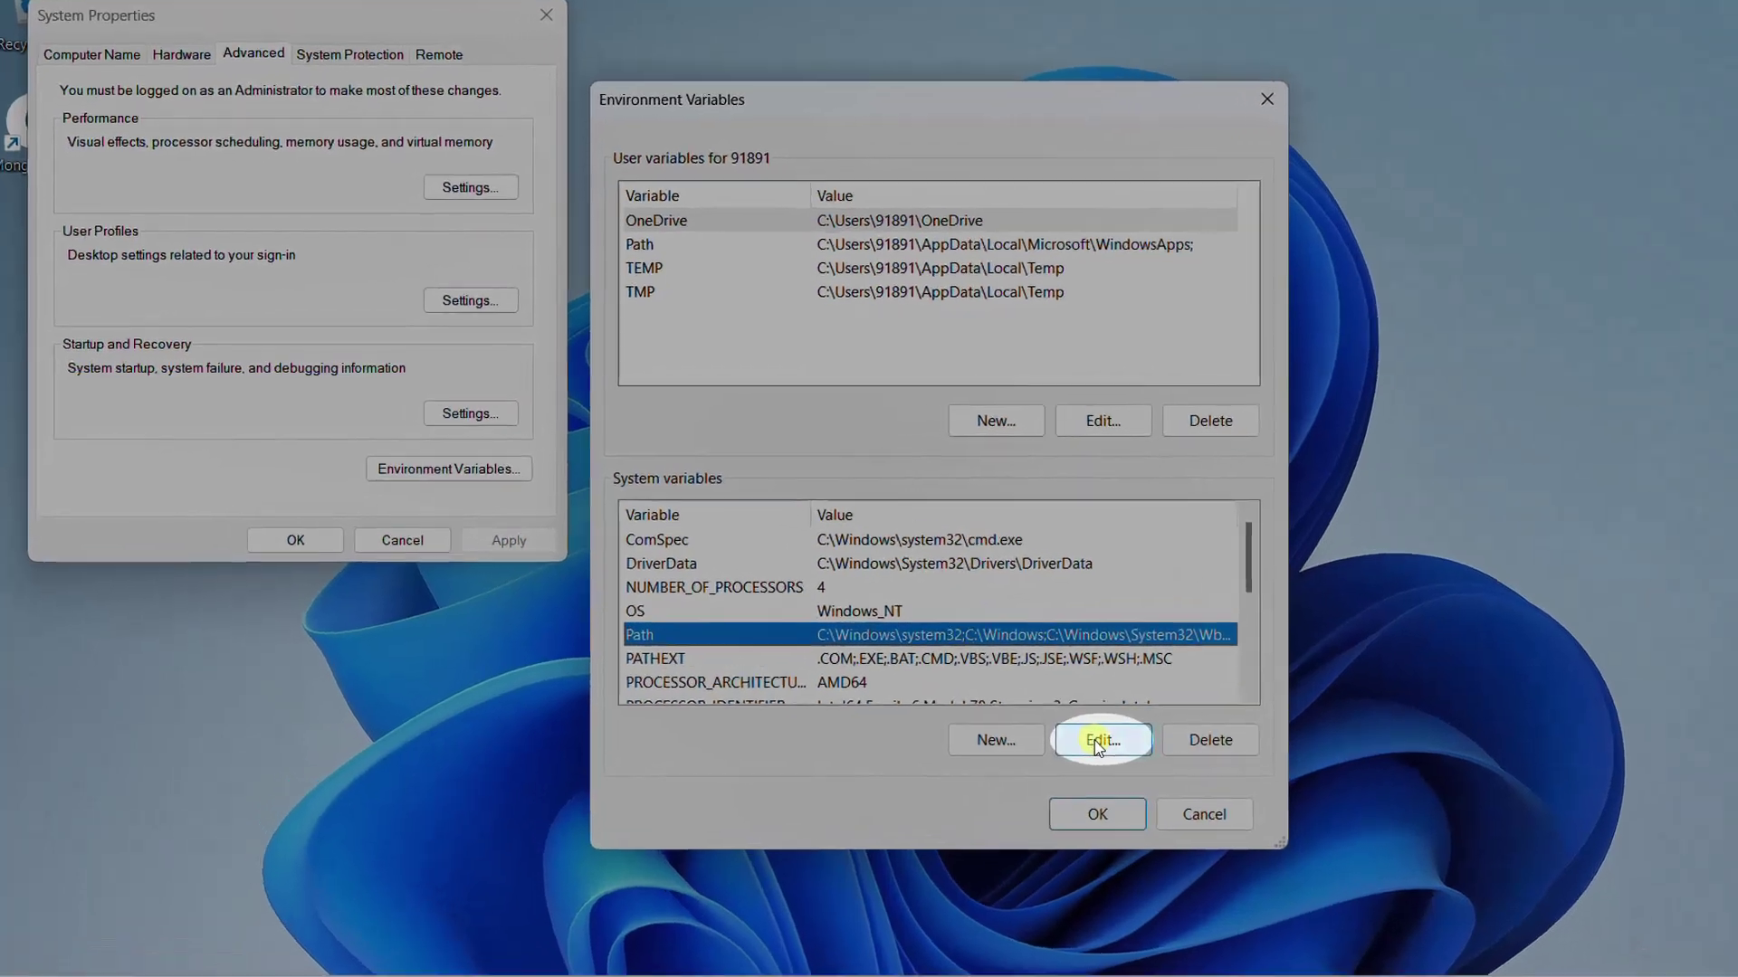
Add C:\MongoDB_Shell\mongosh-1.6.2\bin as a new system Path entry and confirm every dialog
left_click(1008, 707)
left_click(1411, 180)
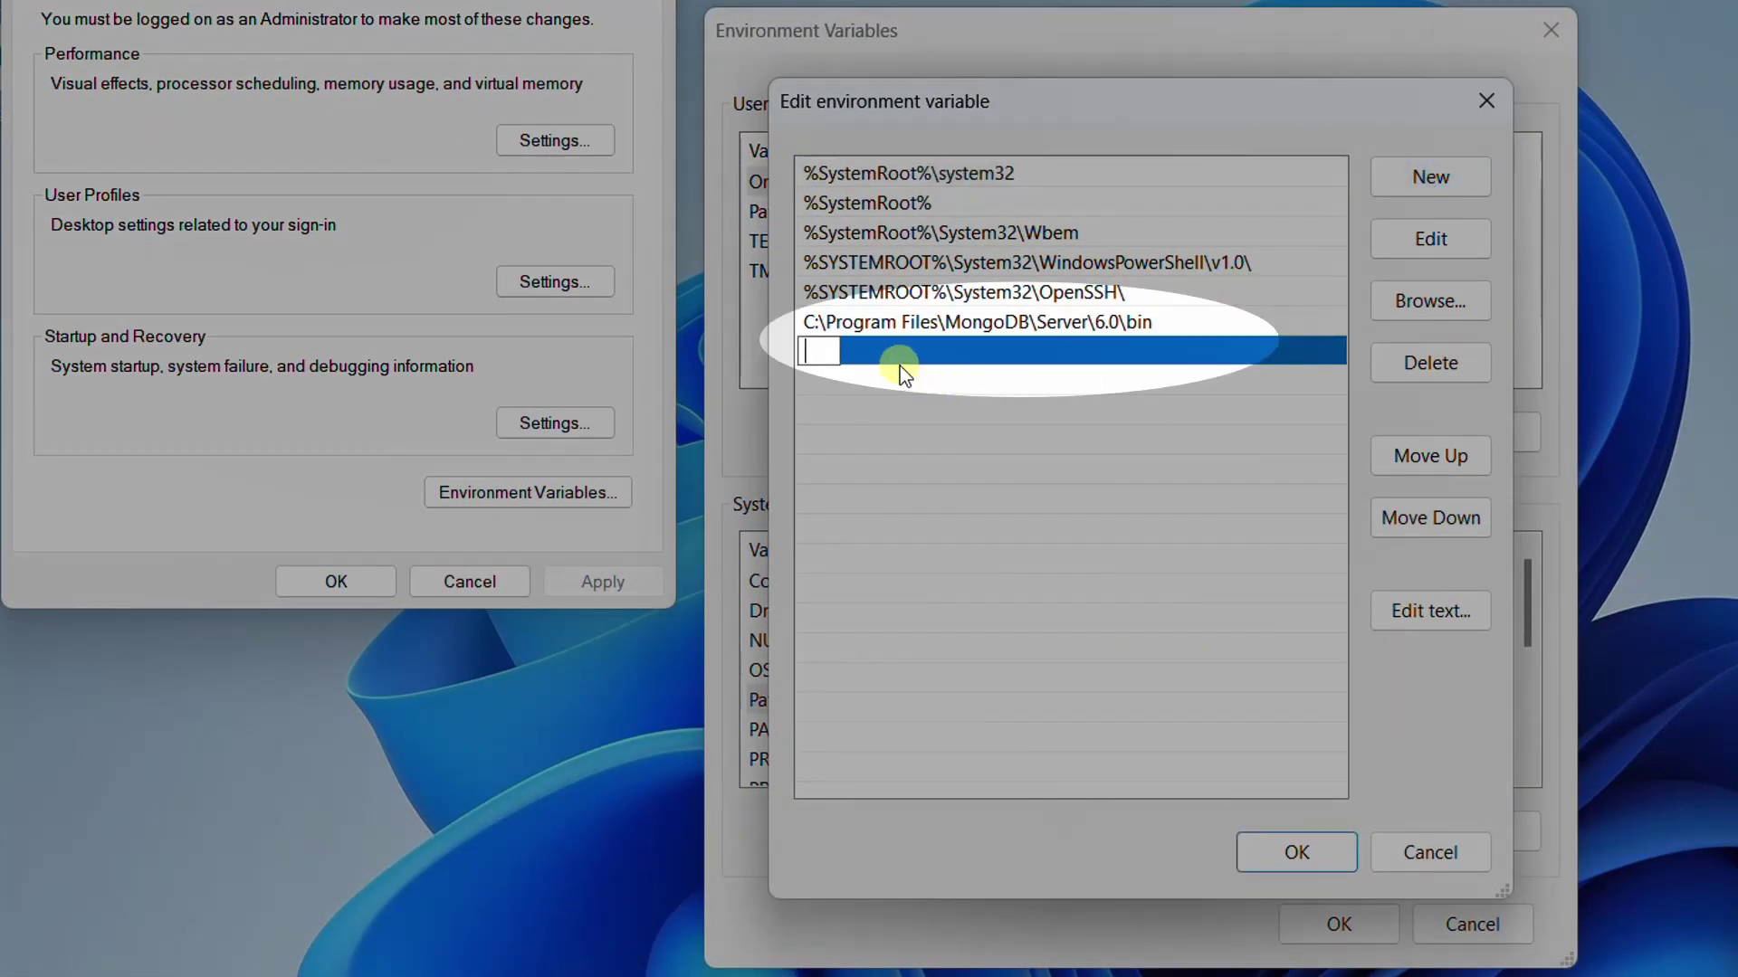
key("ctrl+v")
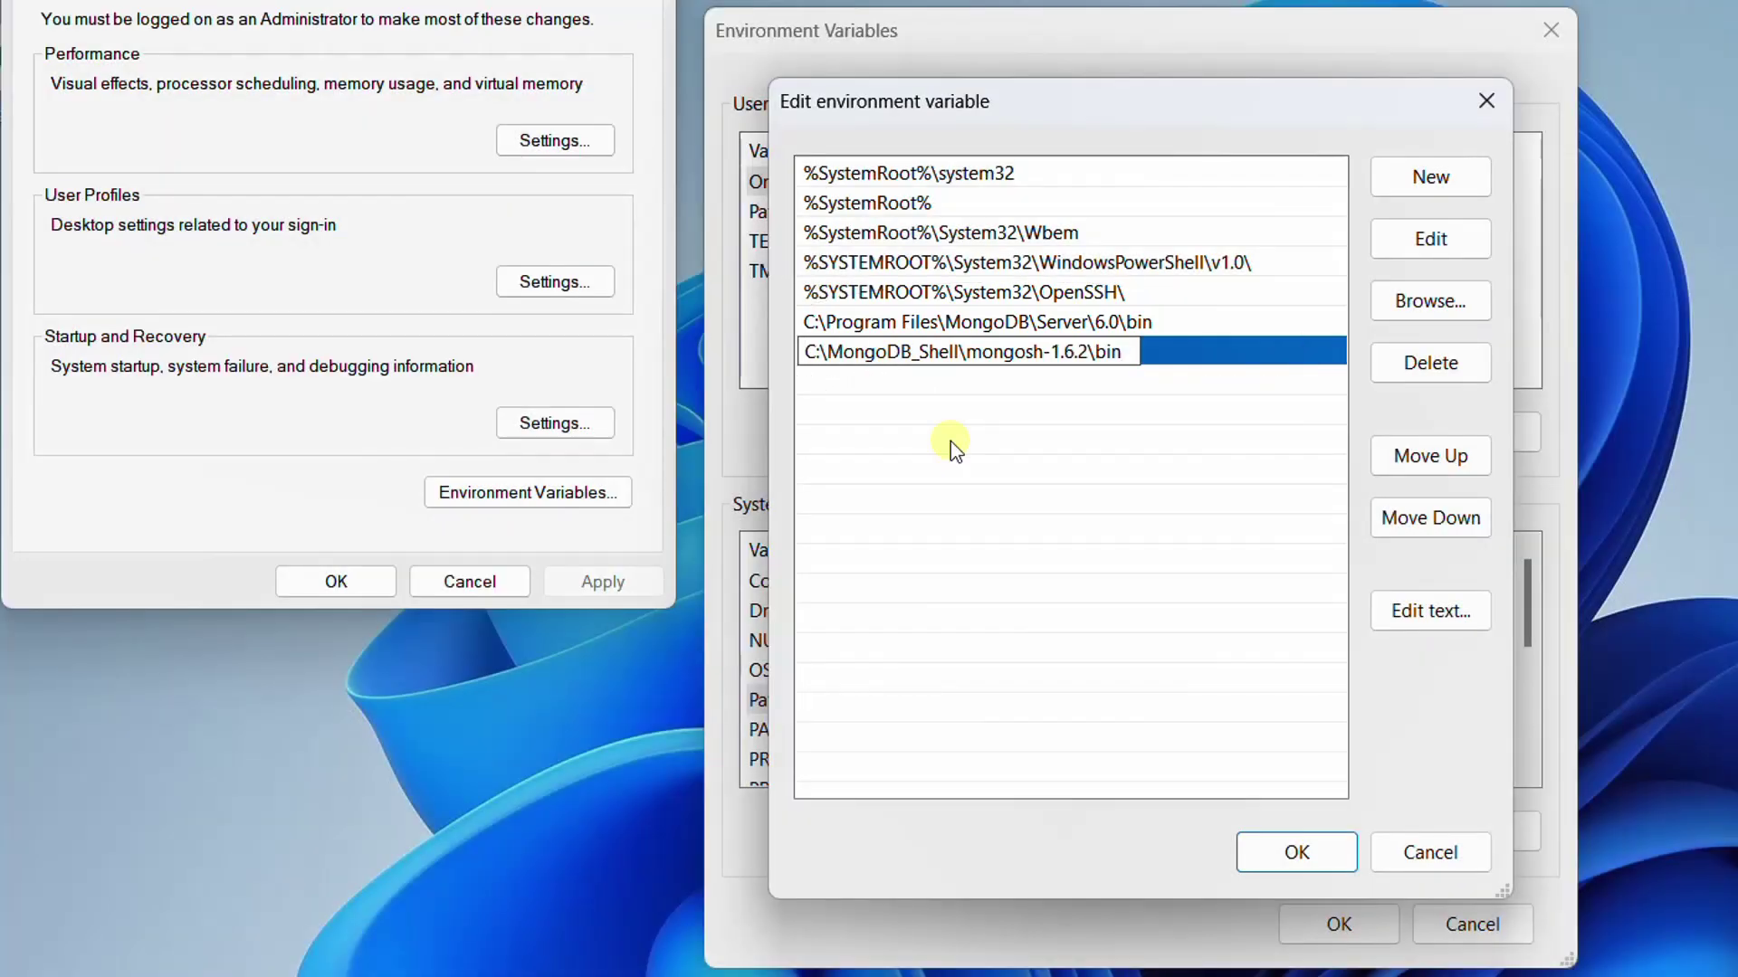
left_click(950, 442)
left_click(1278, 849)
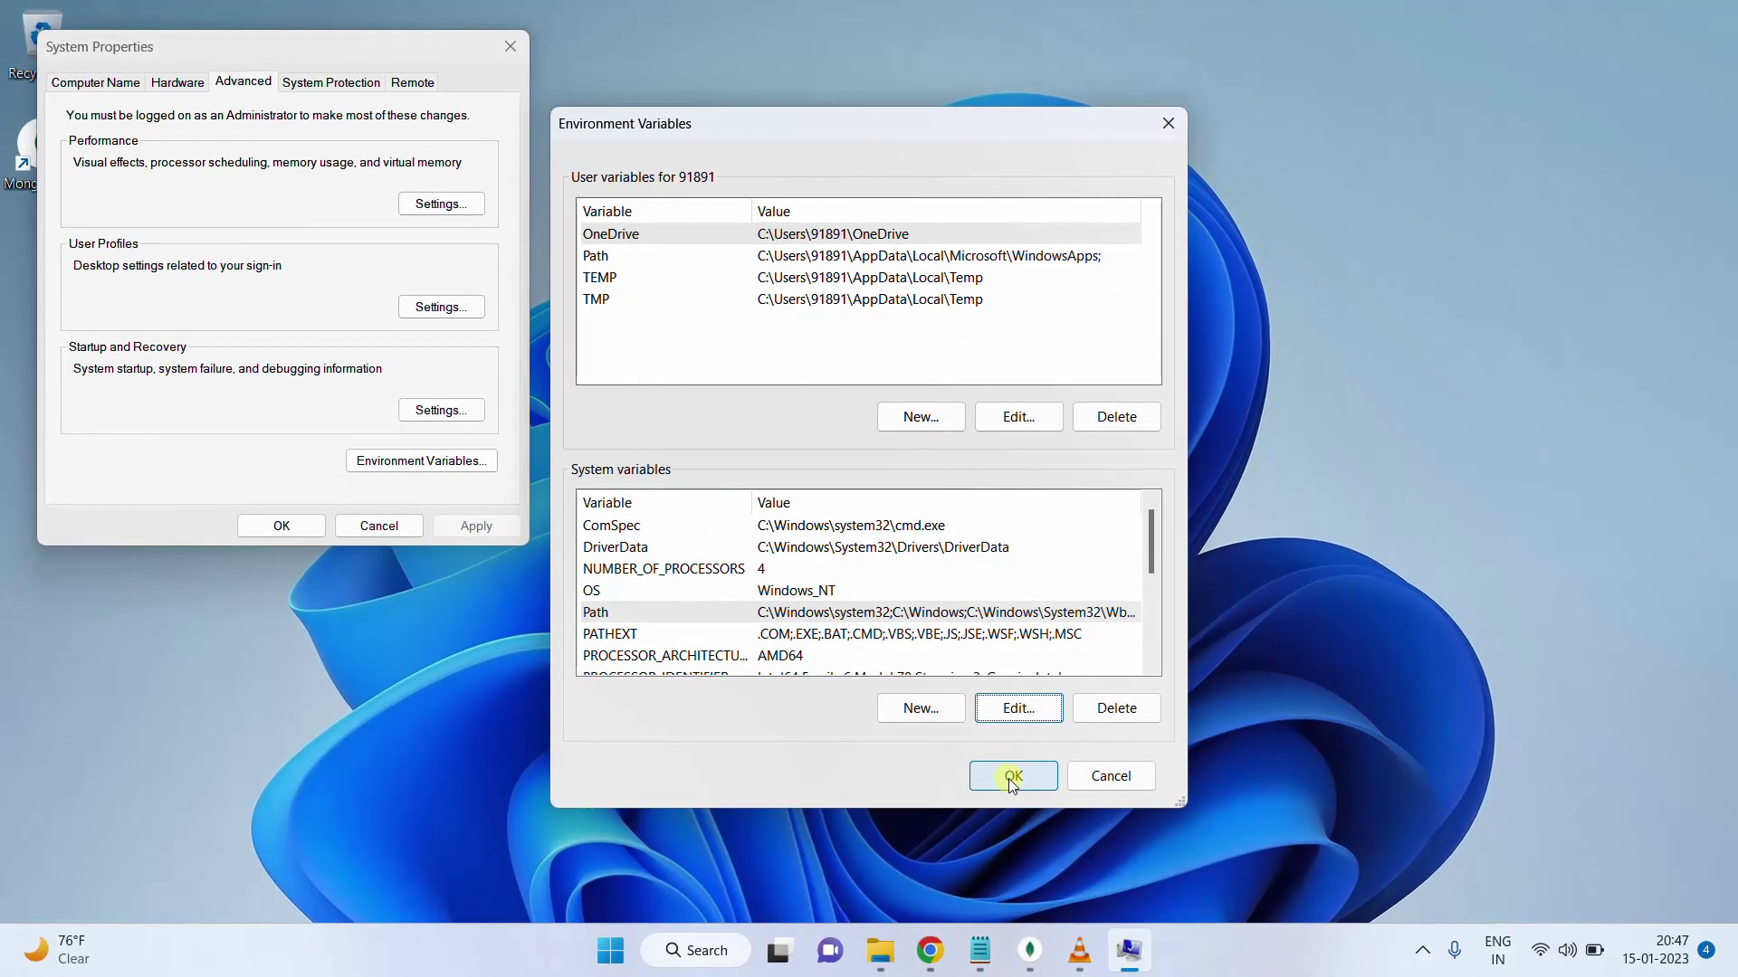
left_click(1325, 918)
left_click(284, 532)
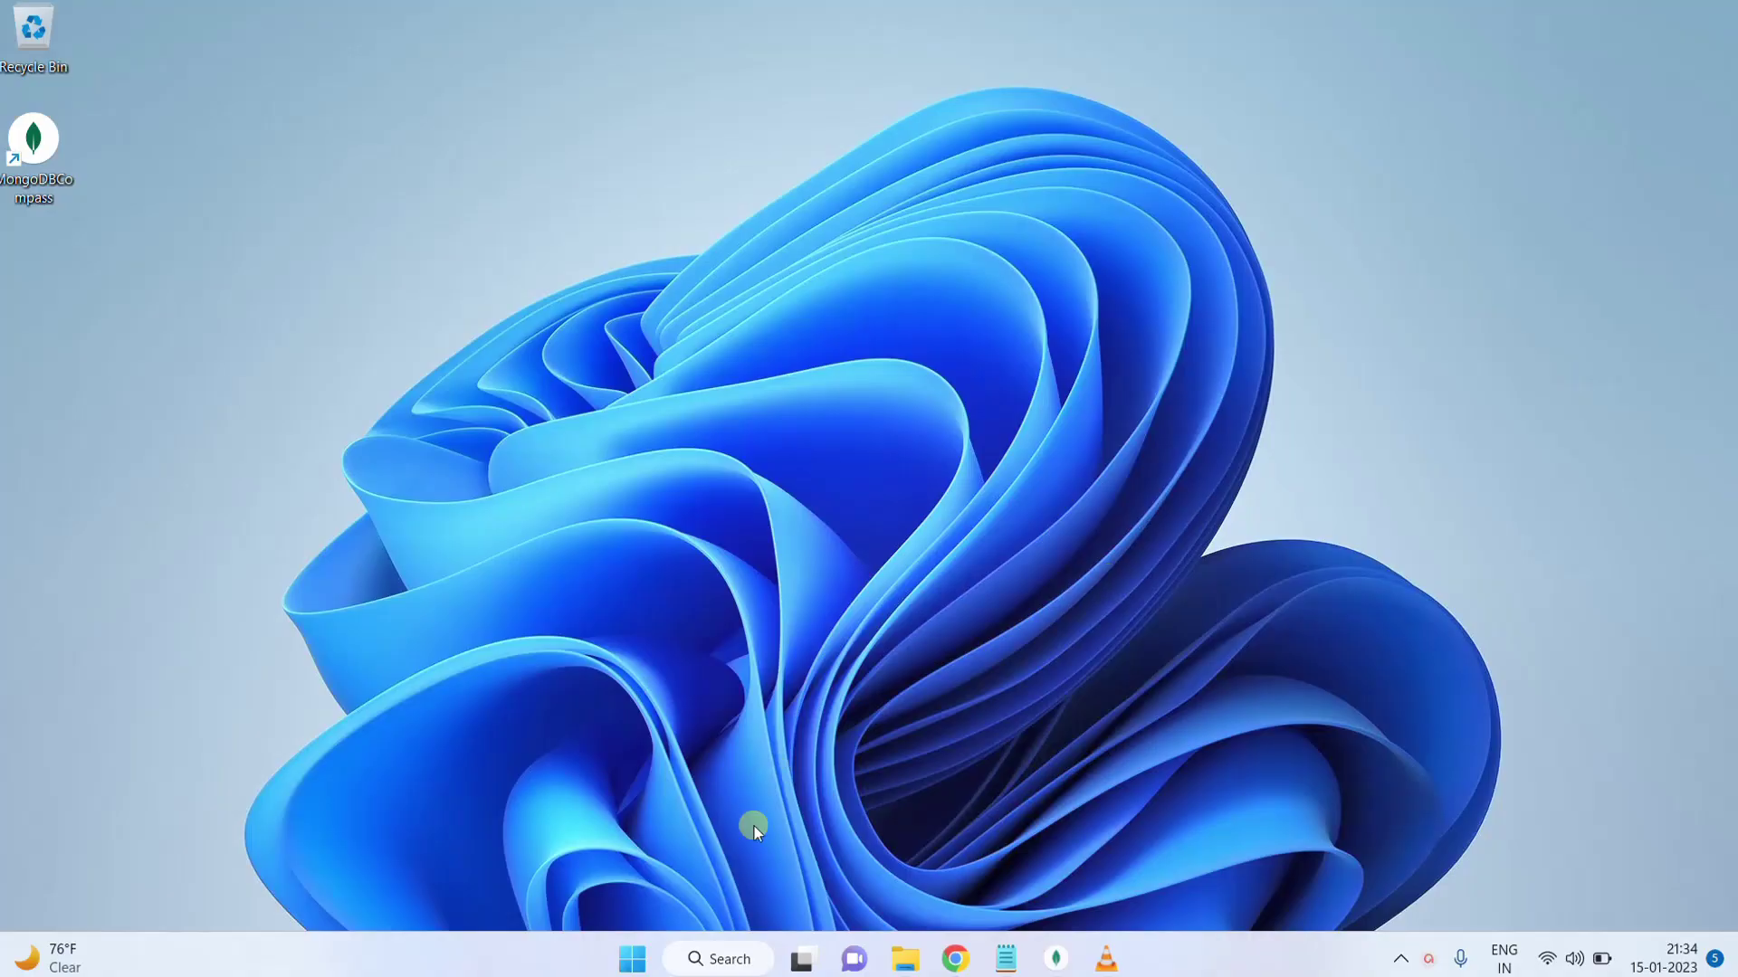
Restart Windows from the Start menu's power options
left_click(631, 961)
left_click(1150, 881)
left_click(1140, 832)
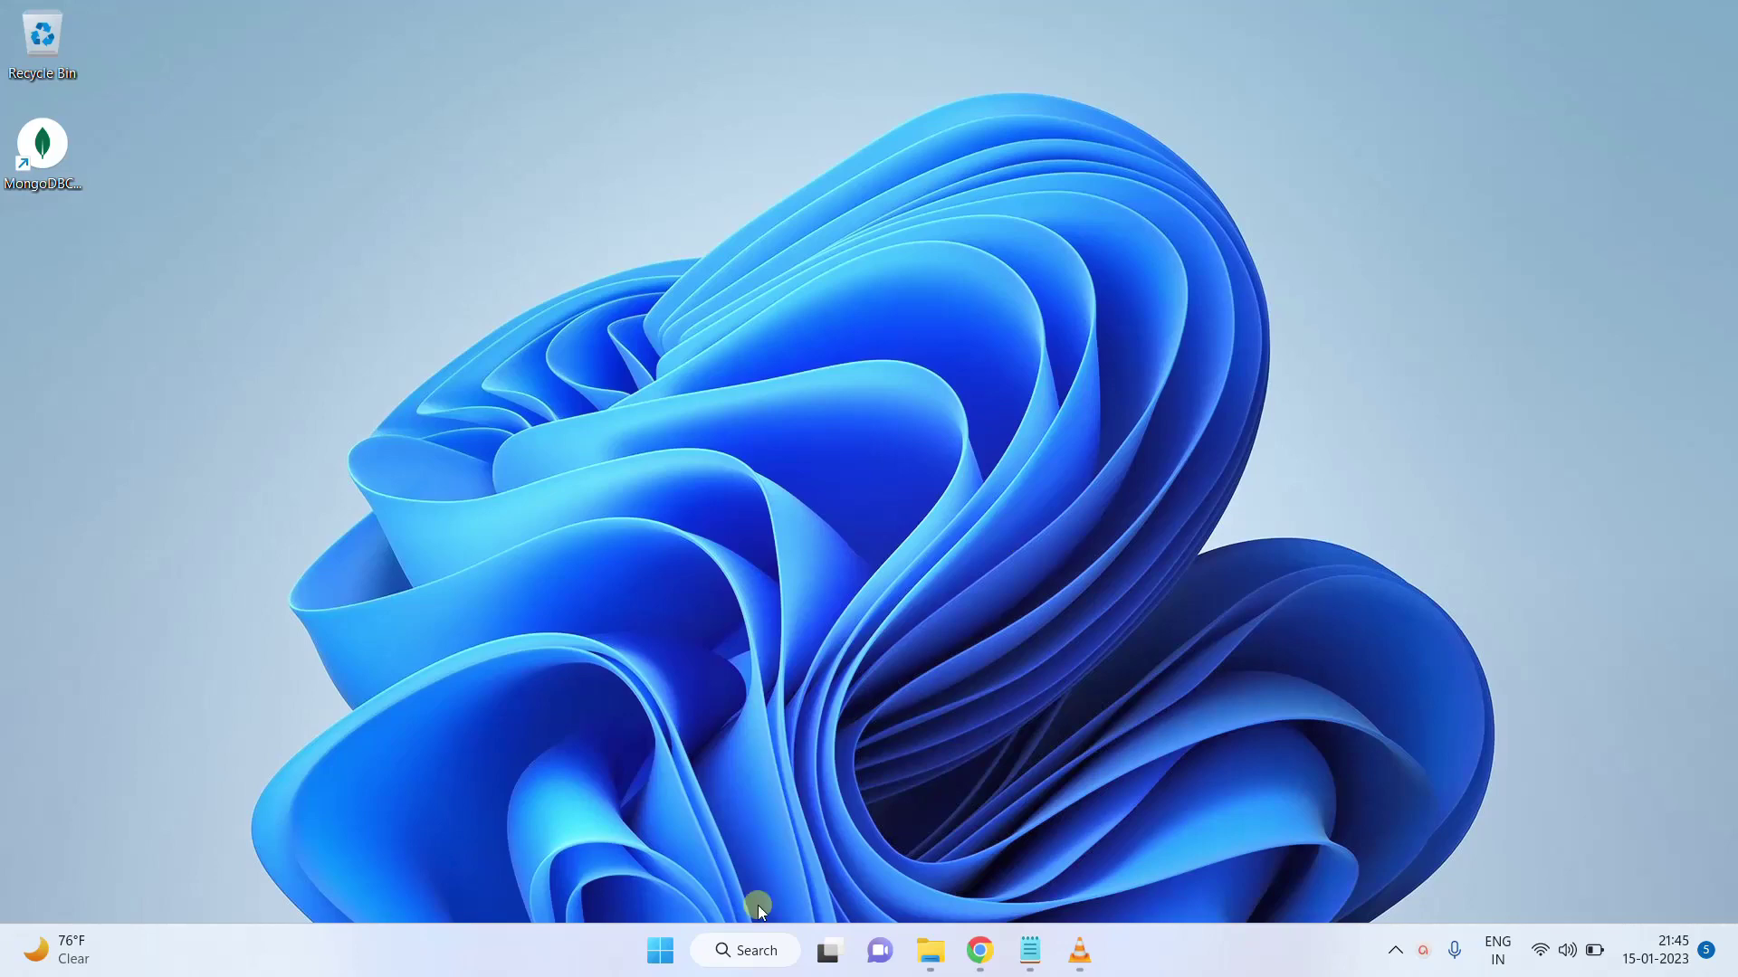
Find Services via a Start search for 'serv' and select the MongoDB Server service
left_click(660, 949)
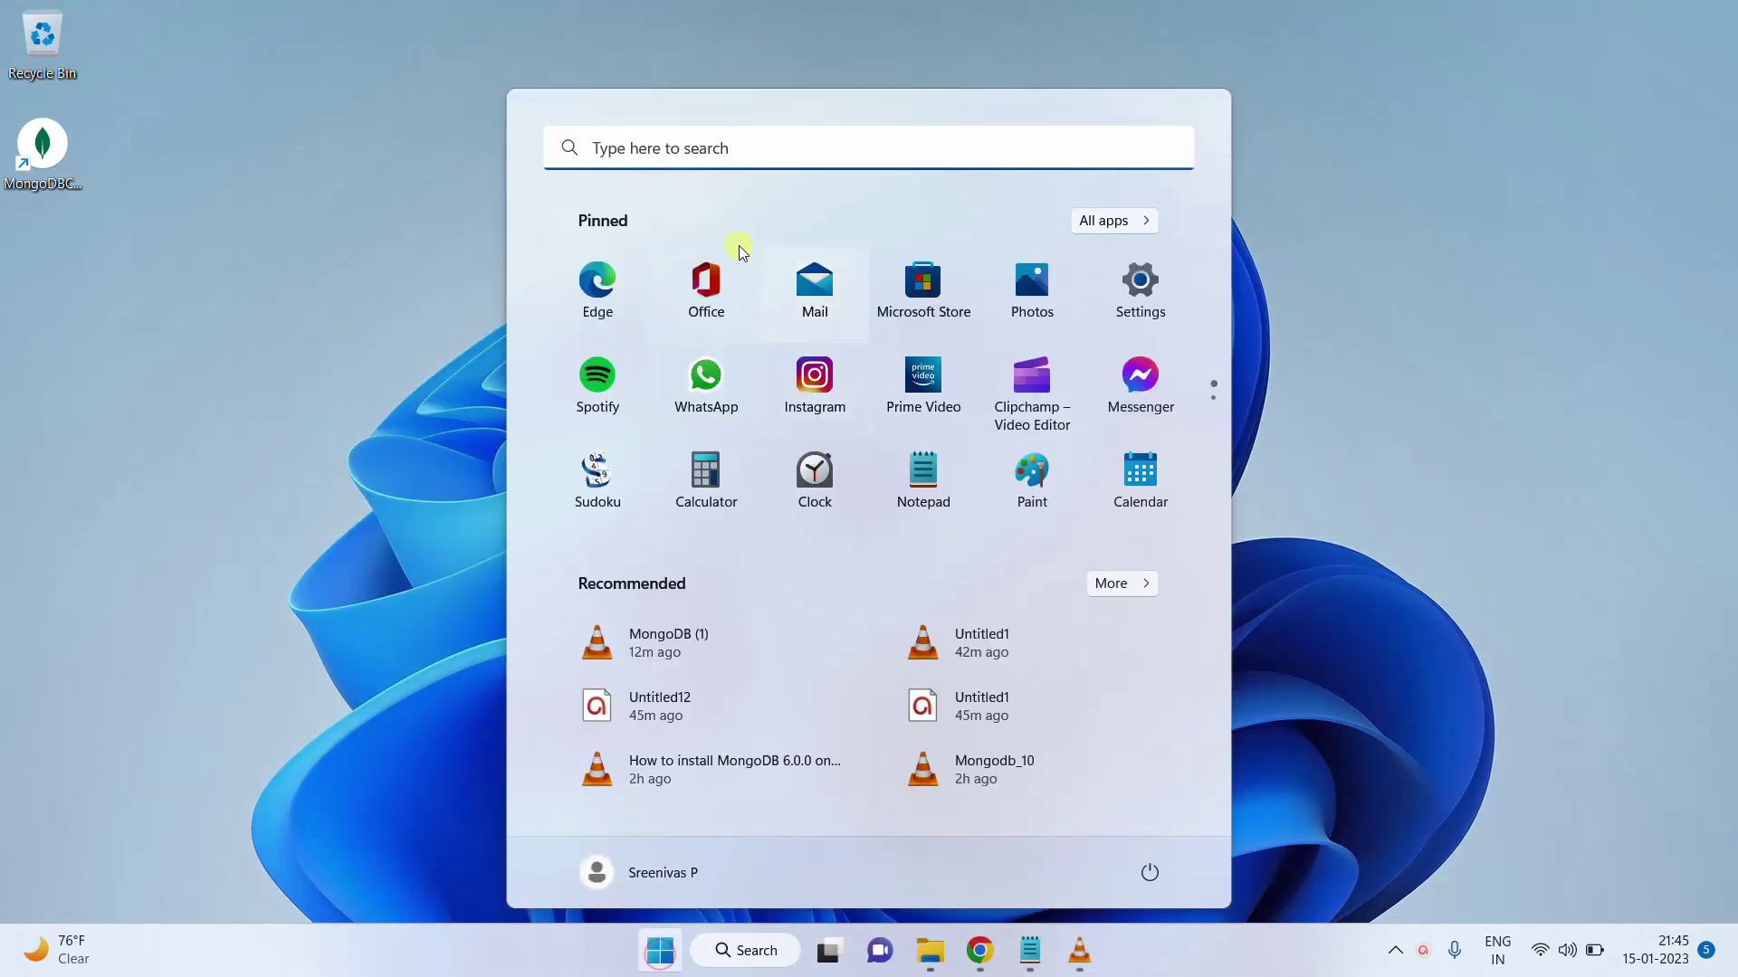
left_click(644, 145)
type("services")
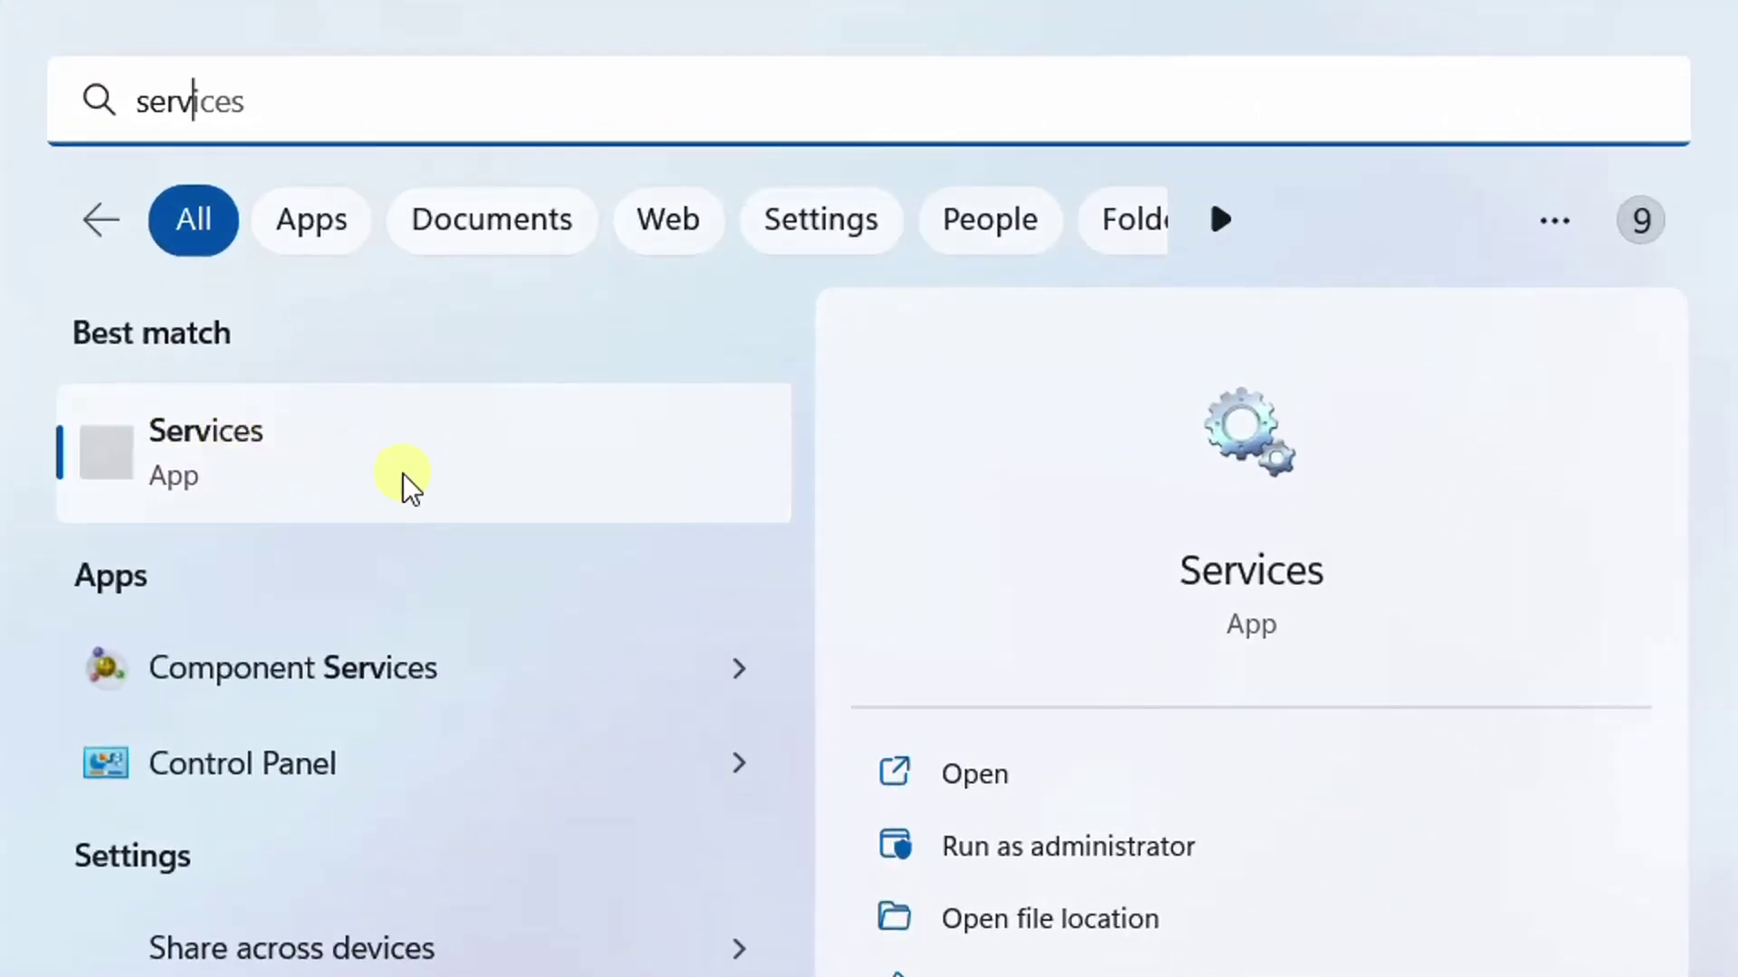
left_click(975, 517)
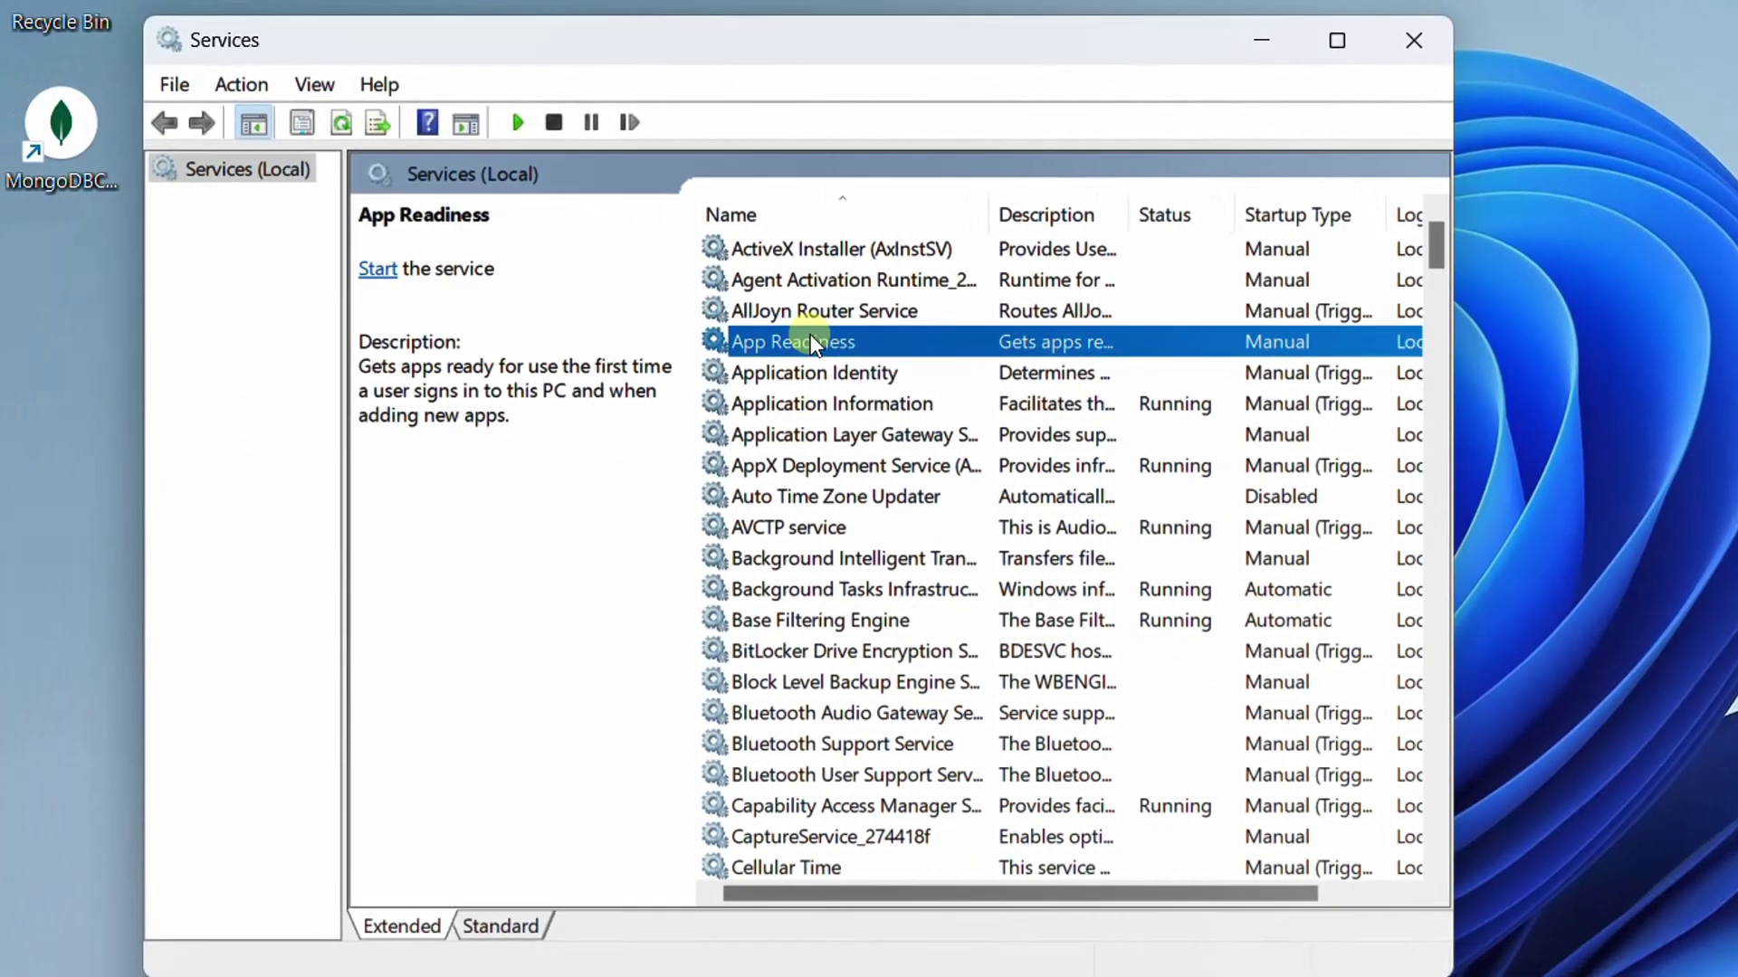
left_click(293, 268)
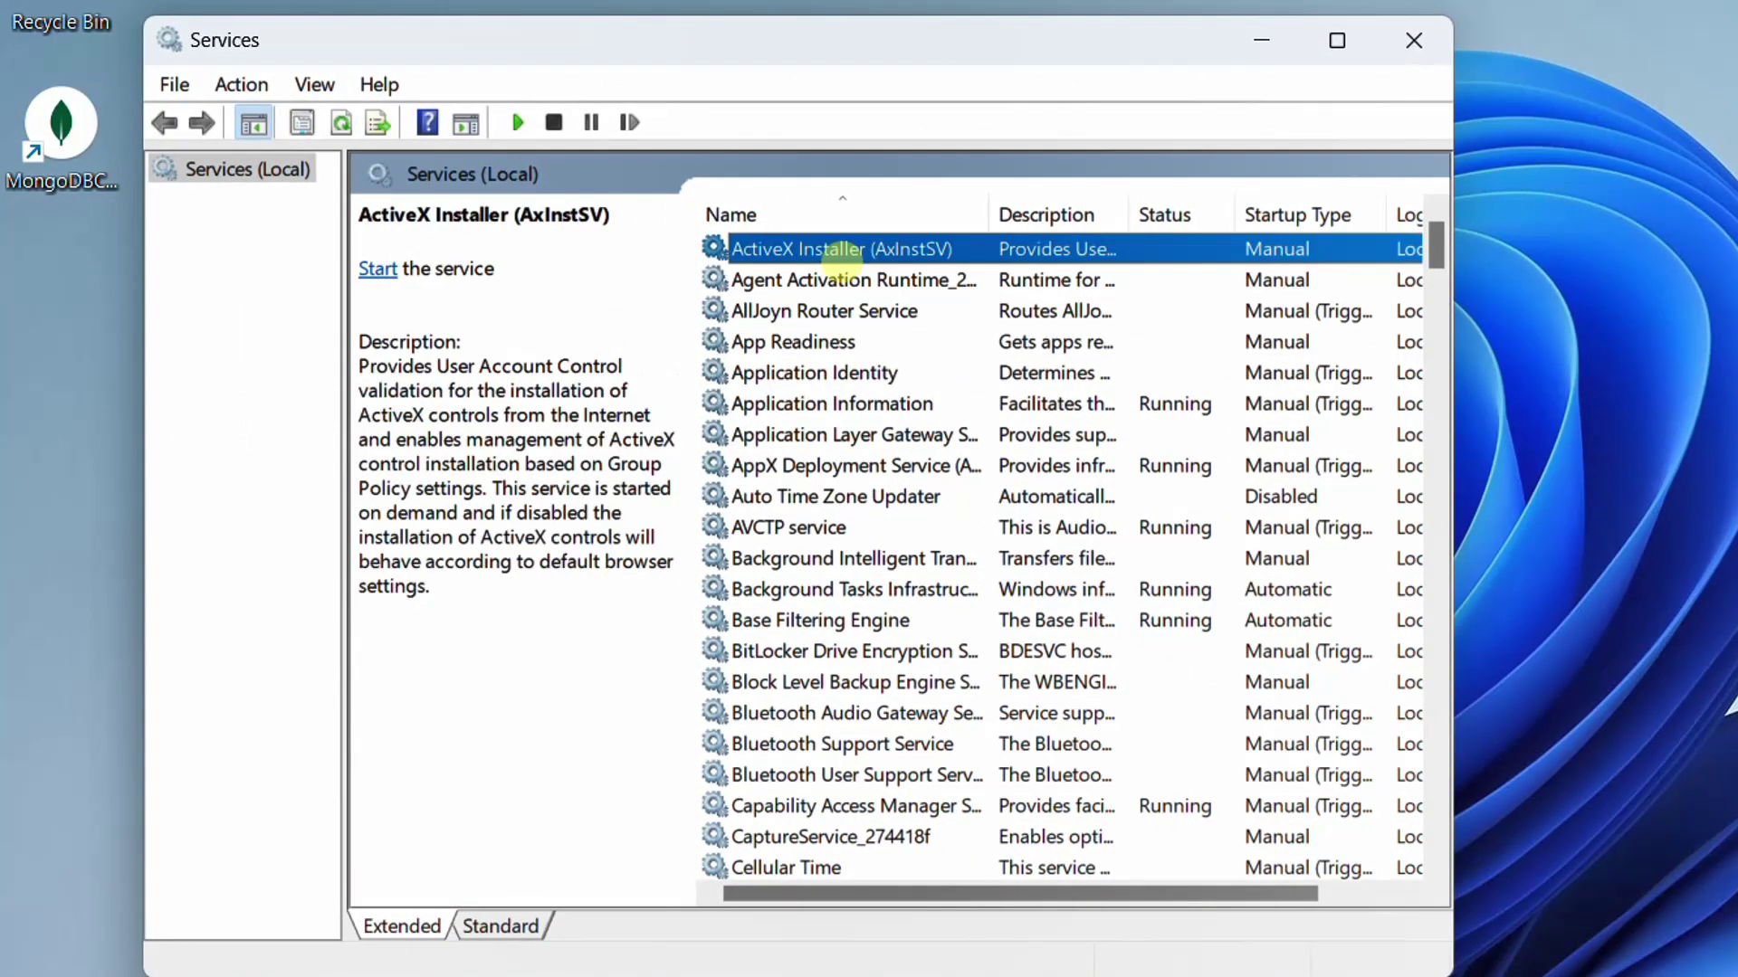
key("m")
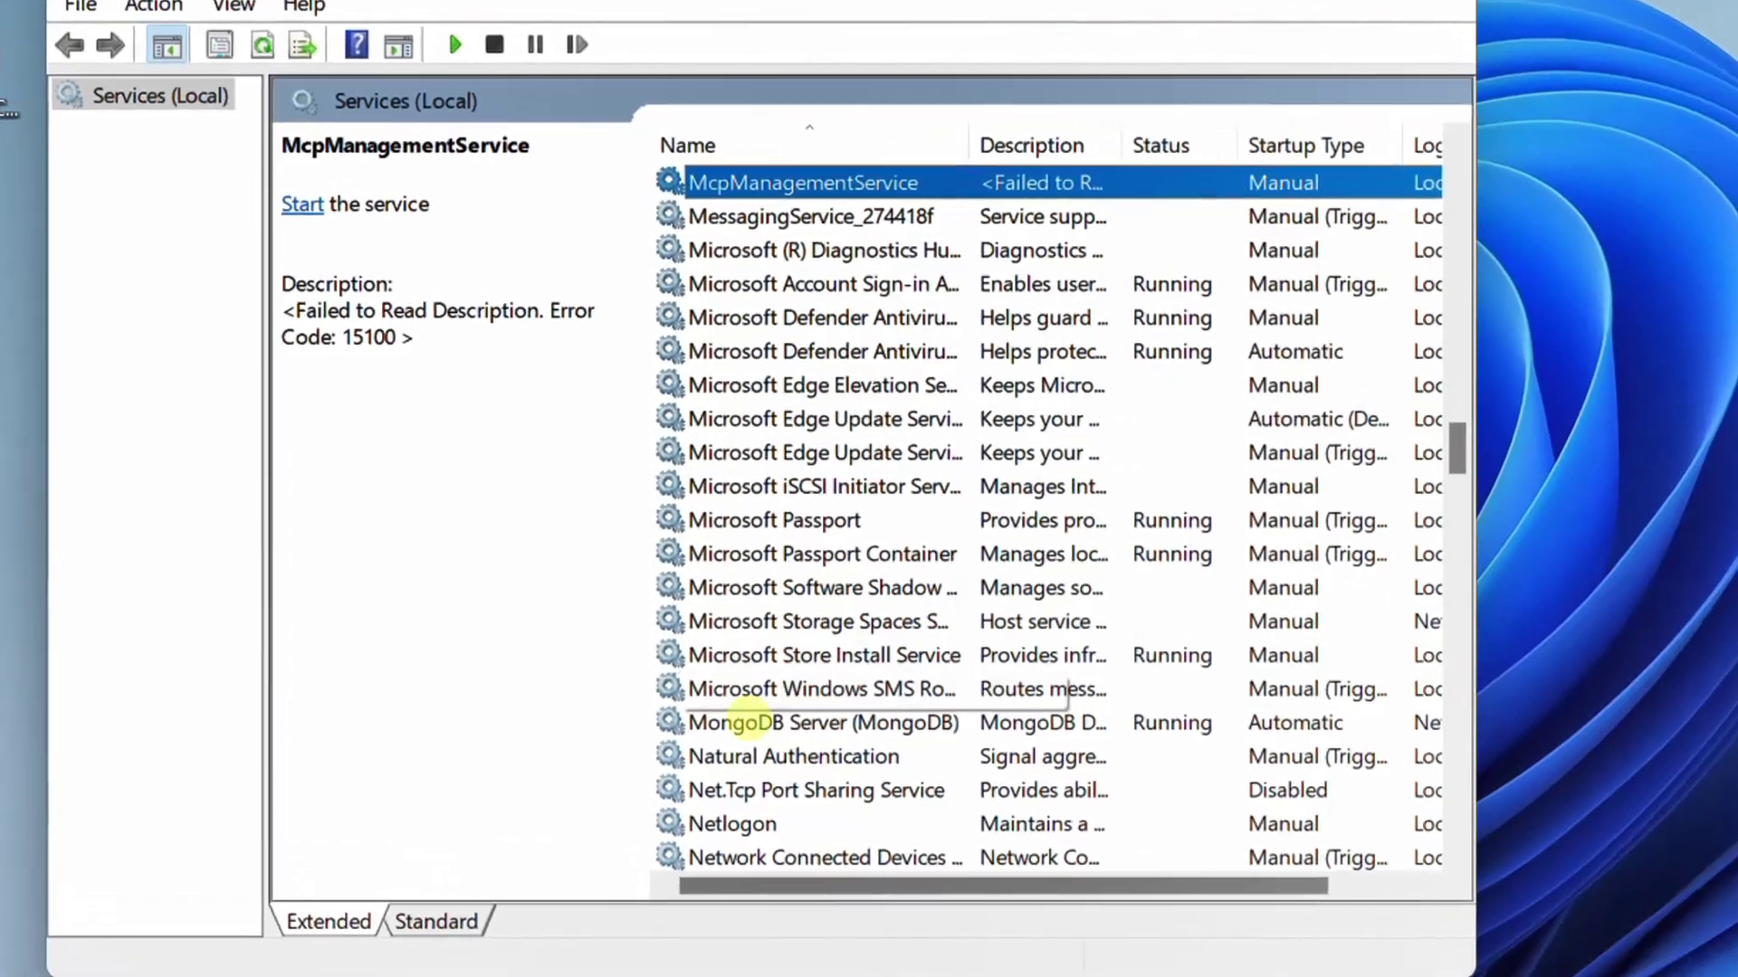
left_click(748, 724)
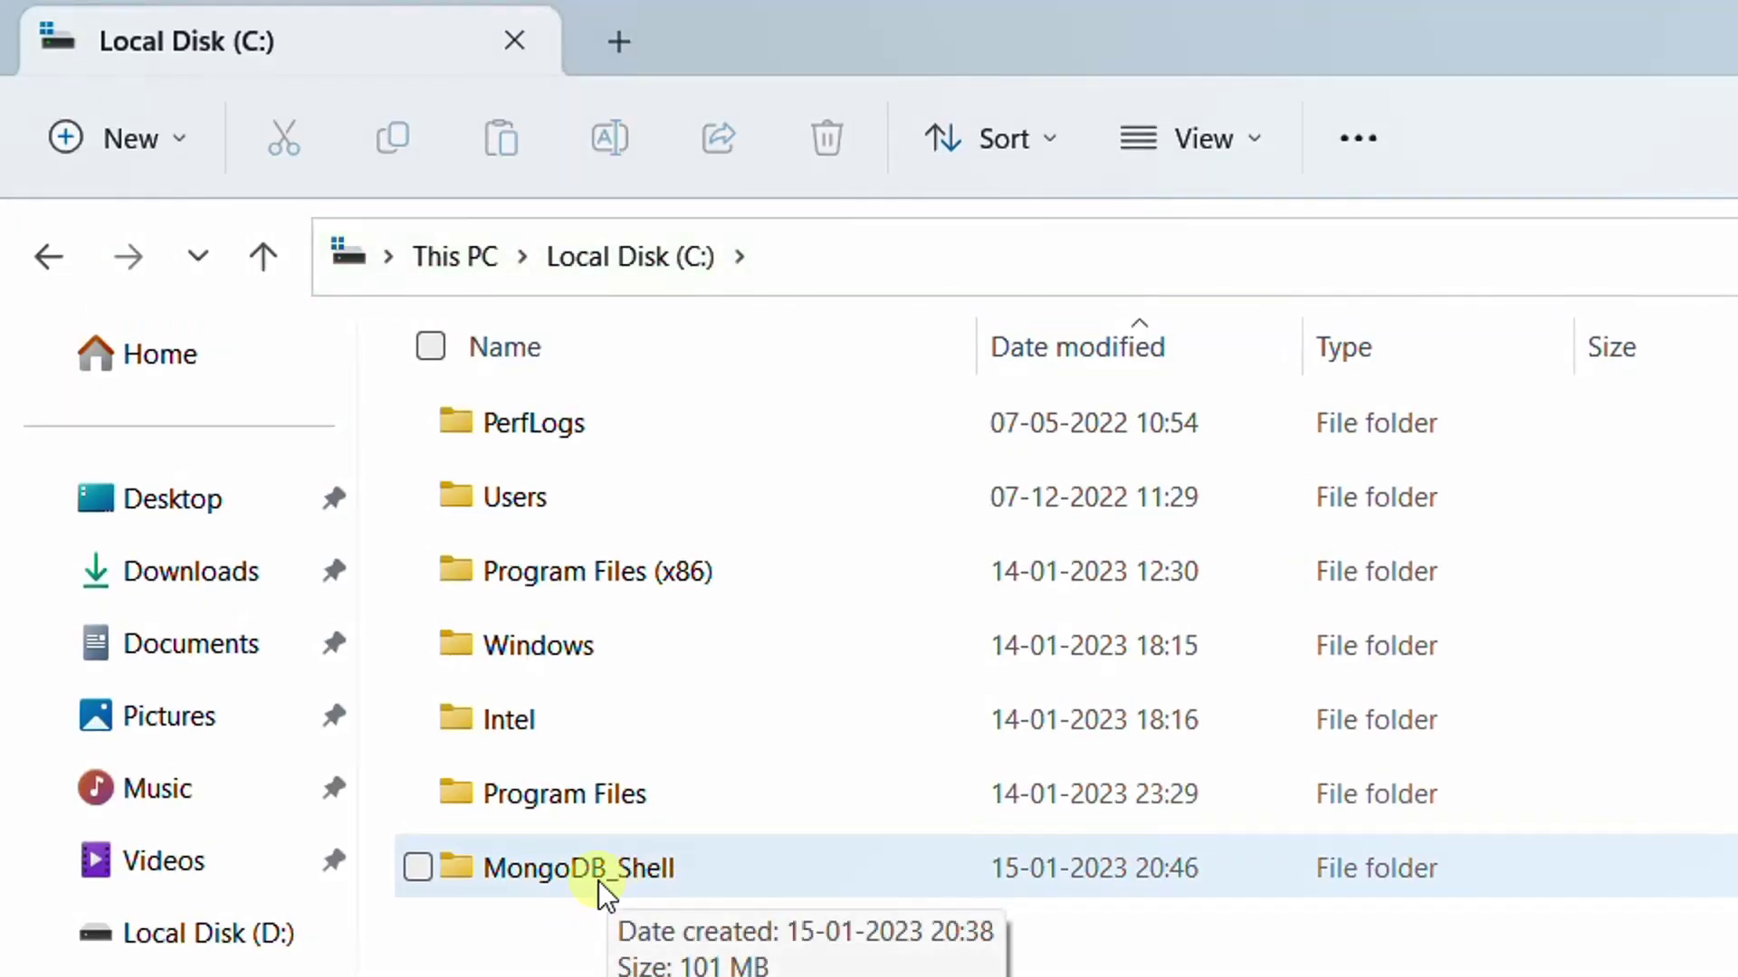
Launch mongosh.exe from C:\MongoDB_Shell\mongosh-1.6.2\bin
double_click(599, 882)
double_click(568, 426)
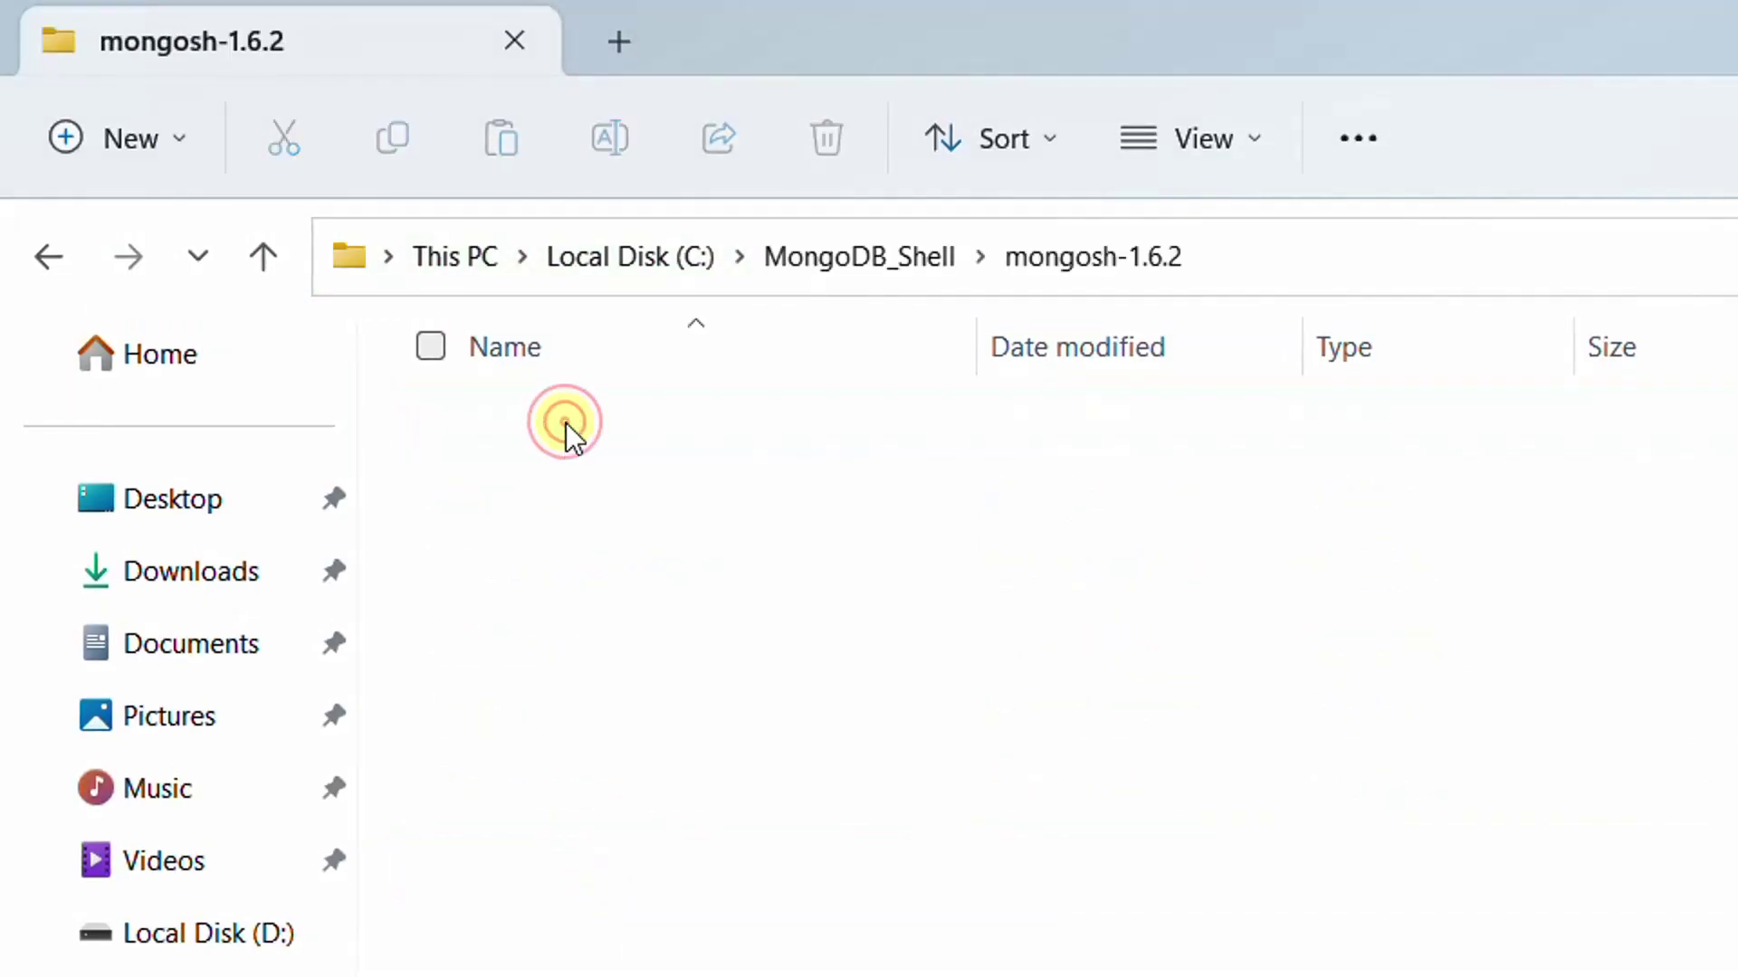
double_click(534, 414)
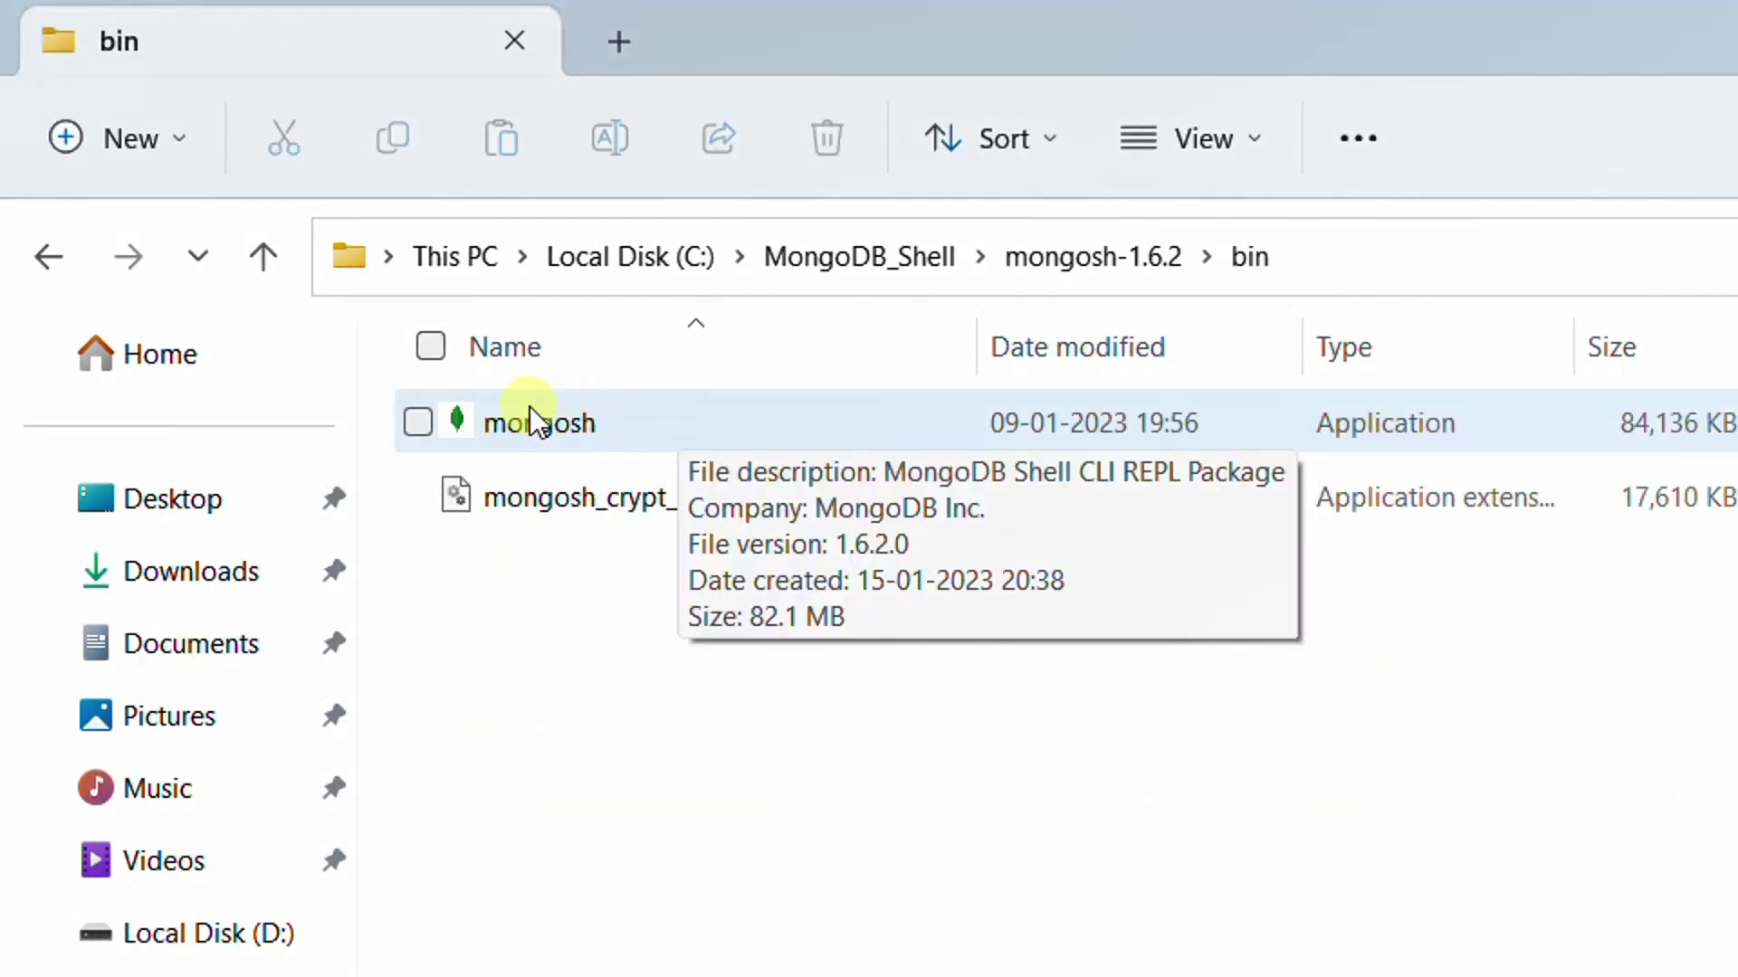
double_click(563, 420)
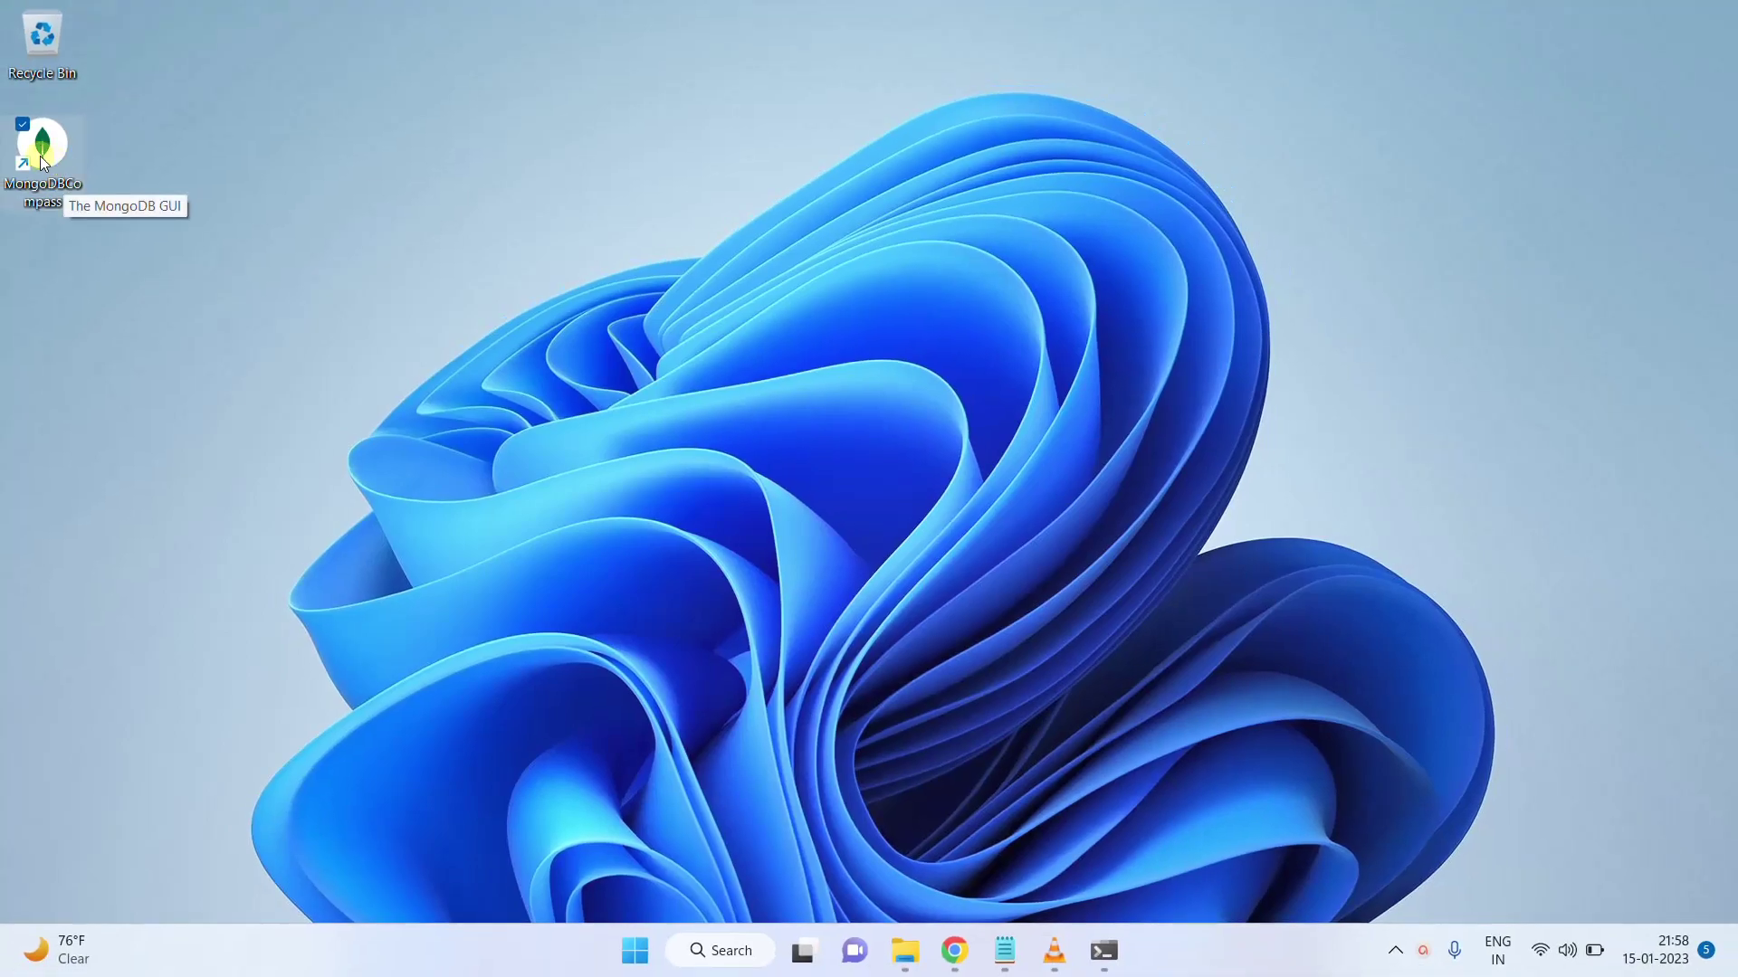
Connect mongosh to the local server using port 27017 taken from Compass
double_click(40, 155)
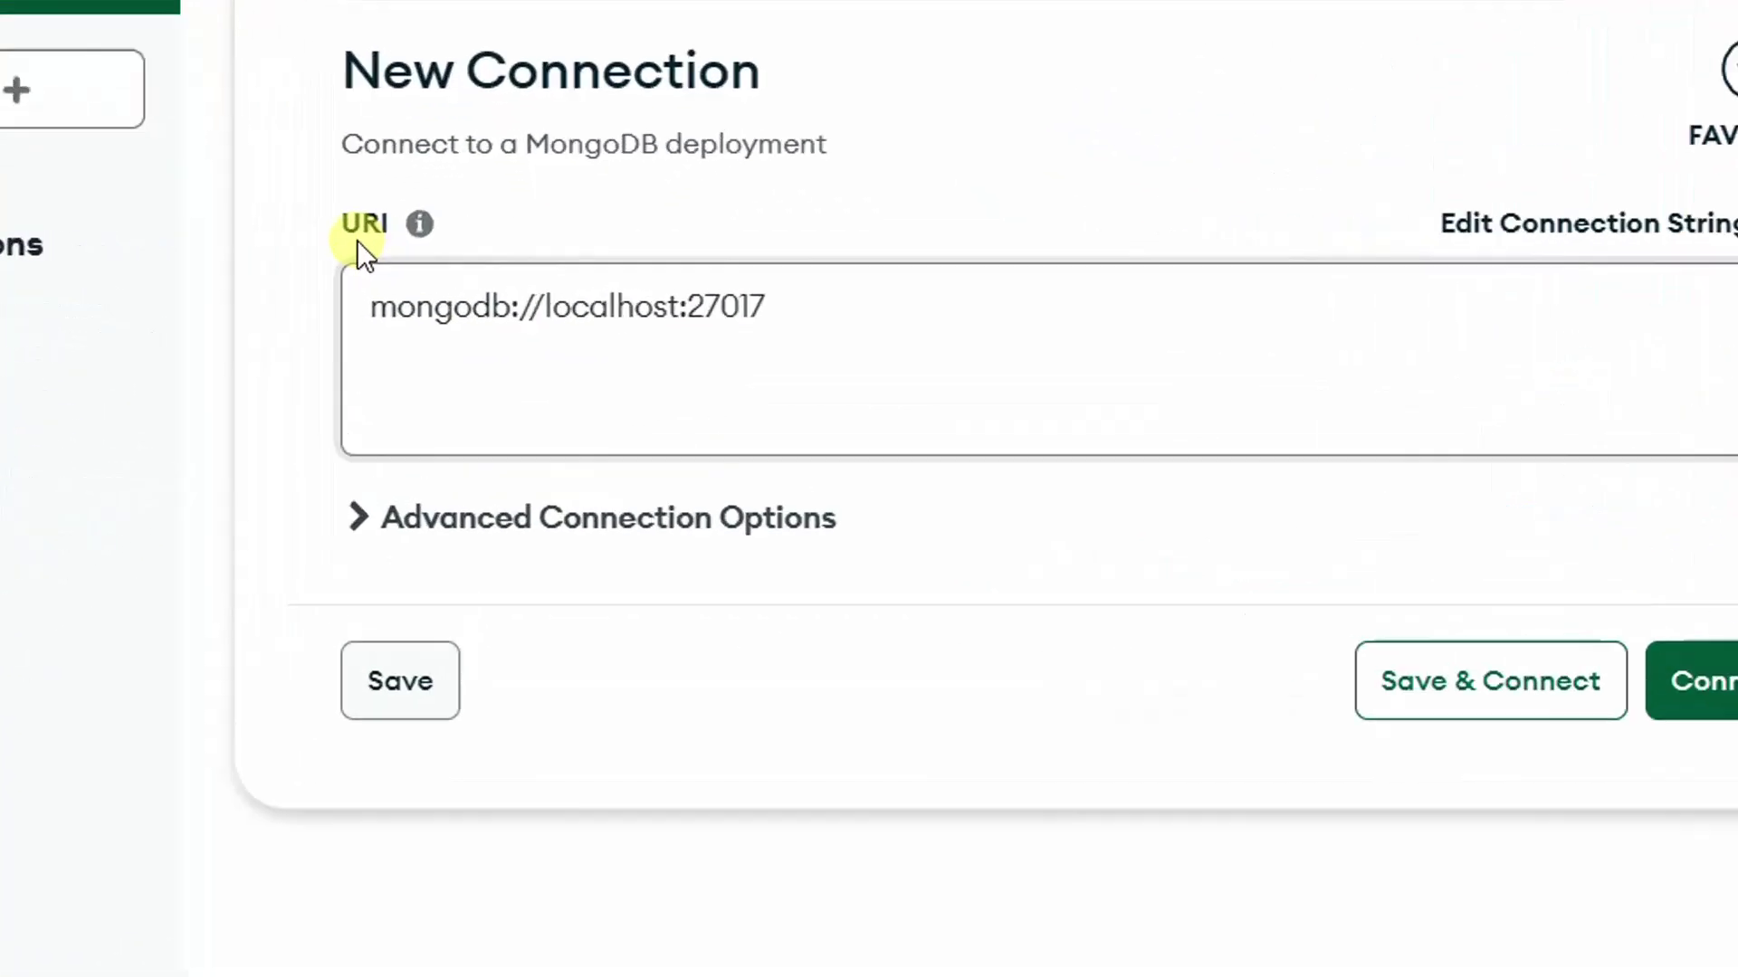
left_click_drag(914, 396, 1105, 395)
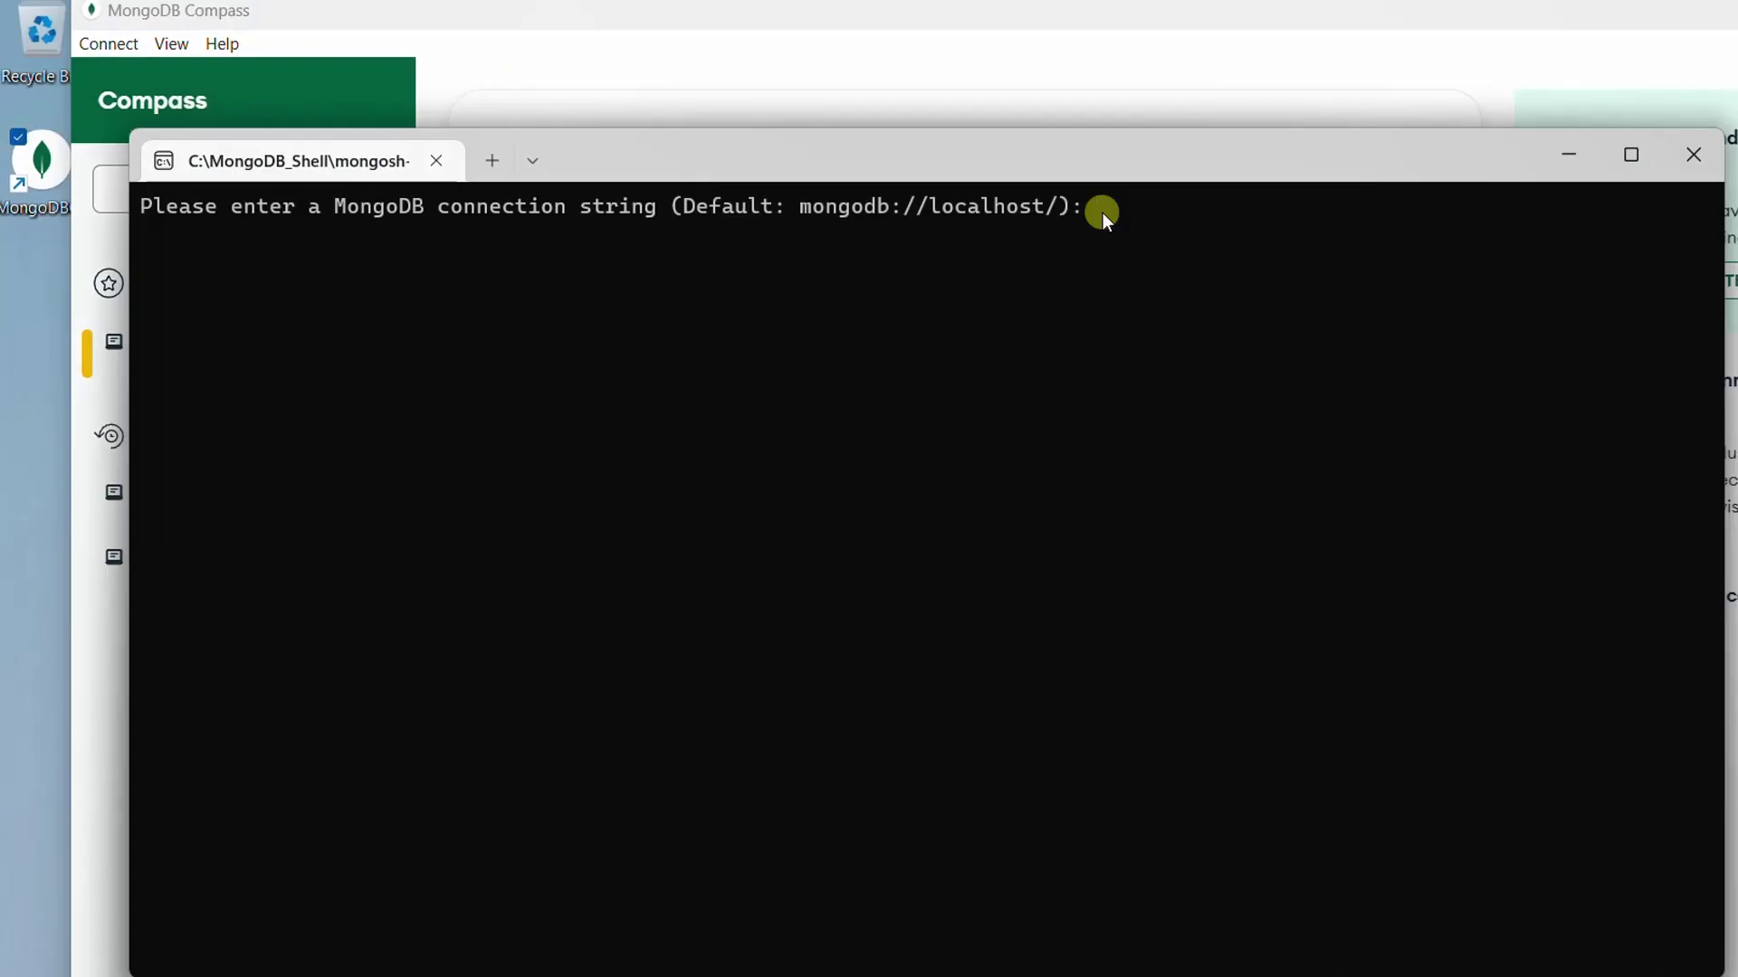
type("27017")
key("Return")
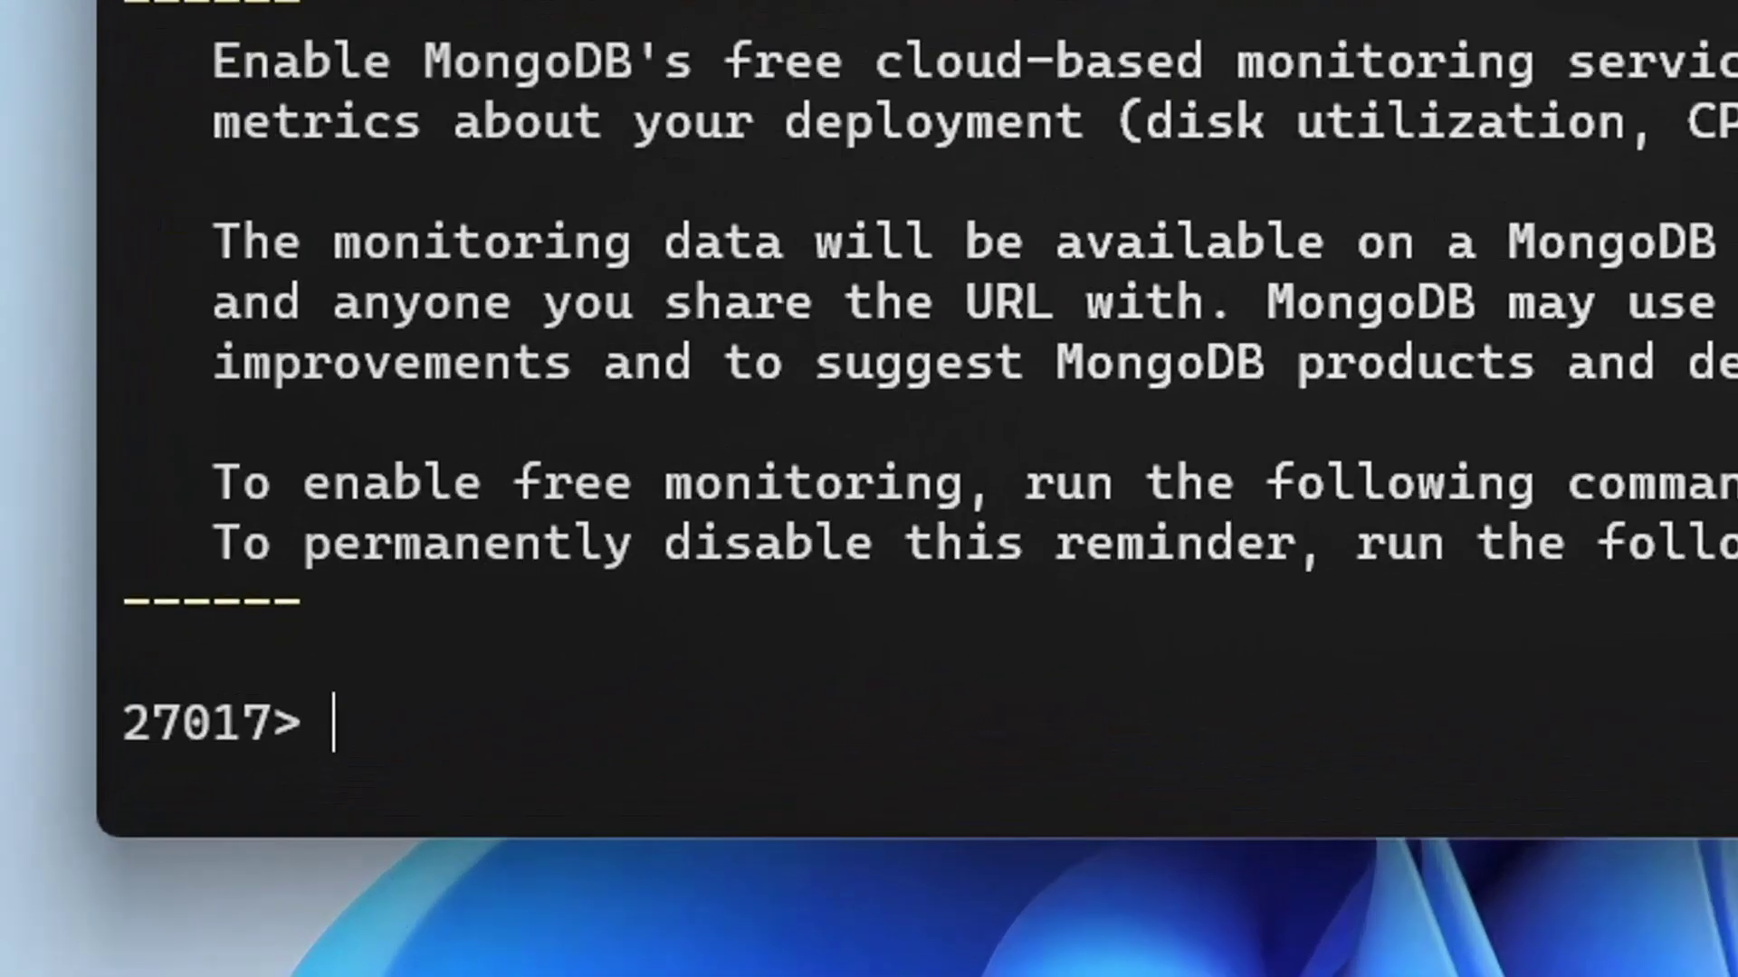
Run 'show dbs', then switch to the techstudio82 database with 'use techstudio82'
type("sh")
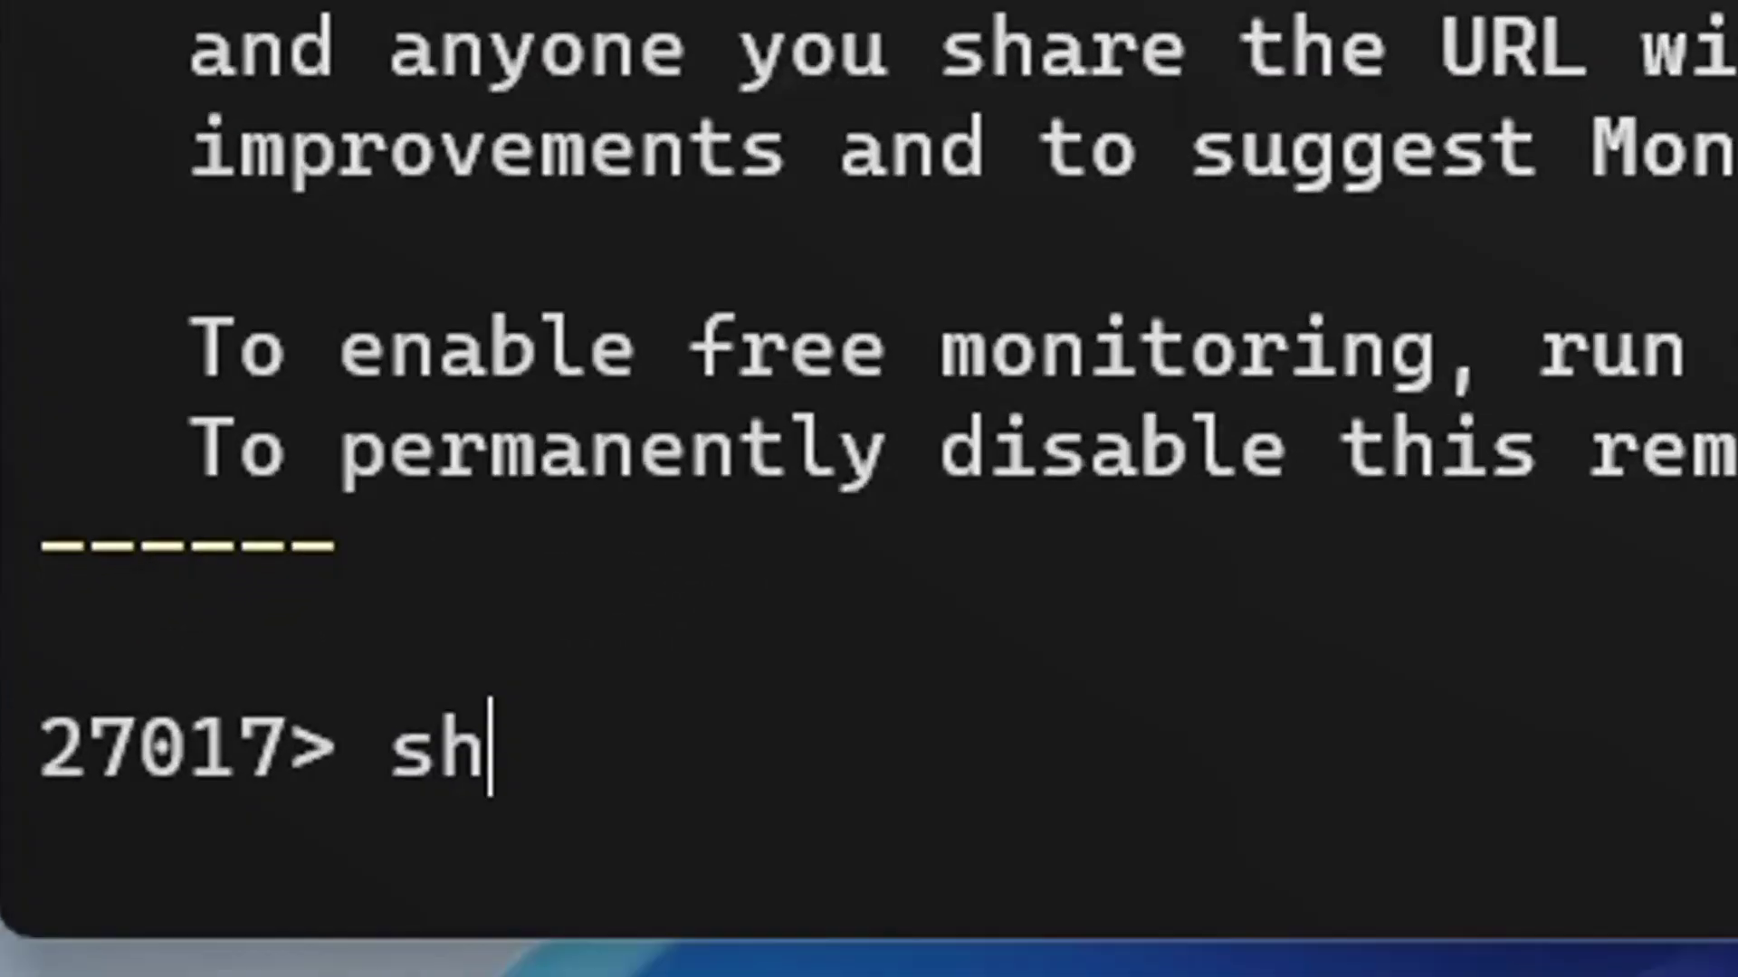
type("ow dbs")
key("Return")
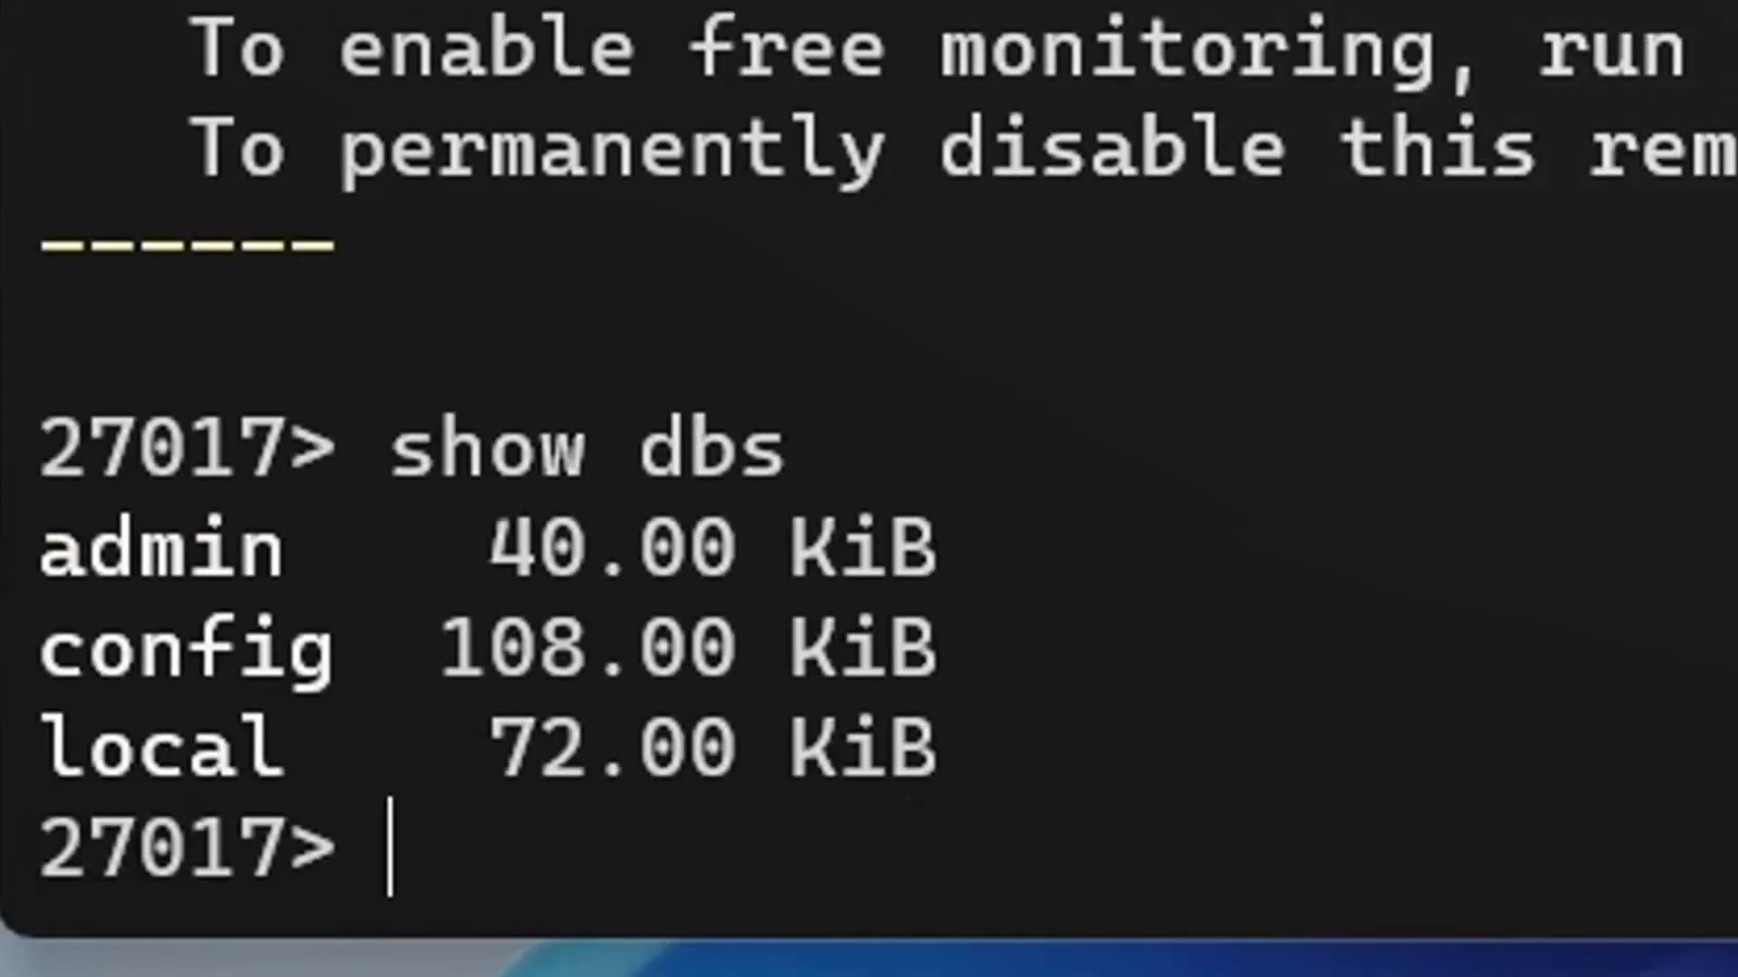
type("use techstudio82")
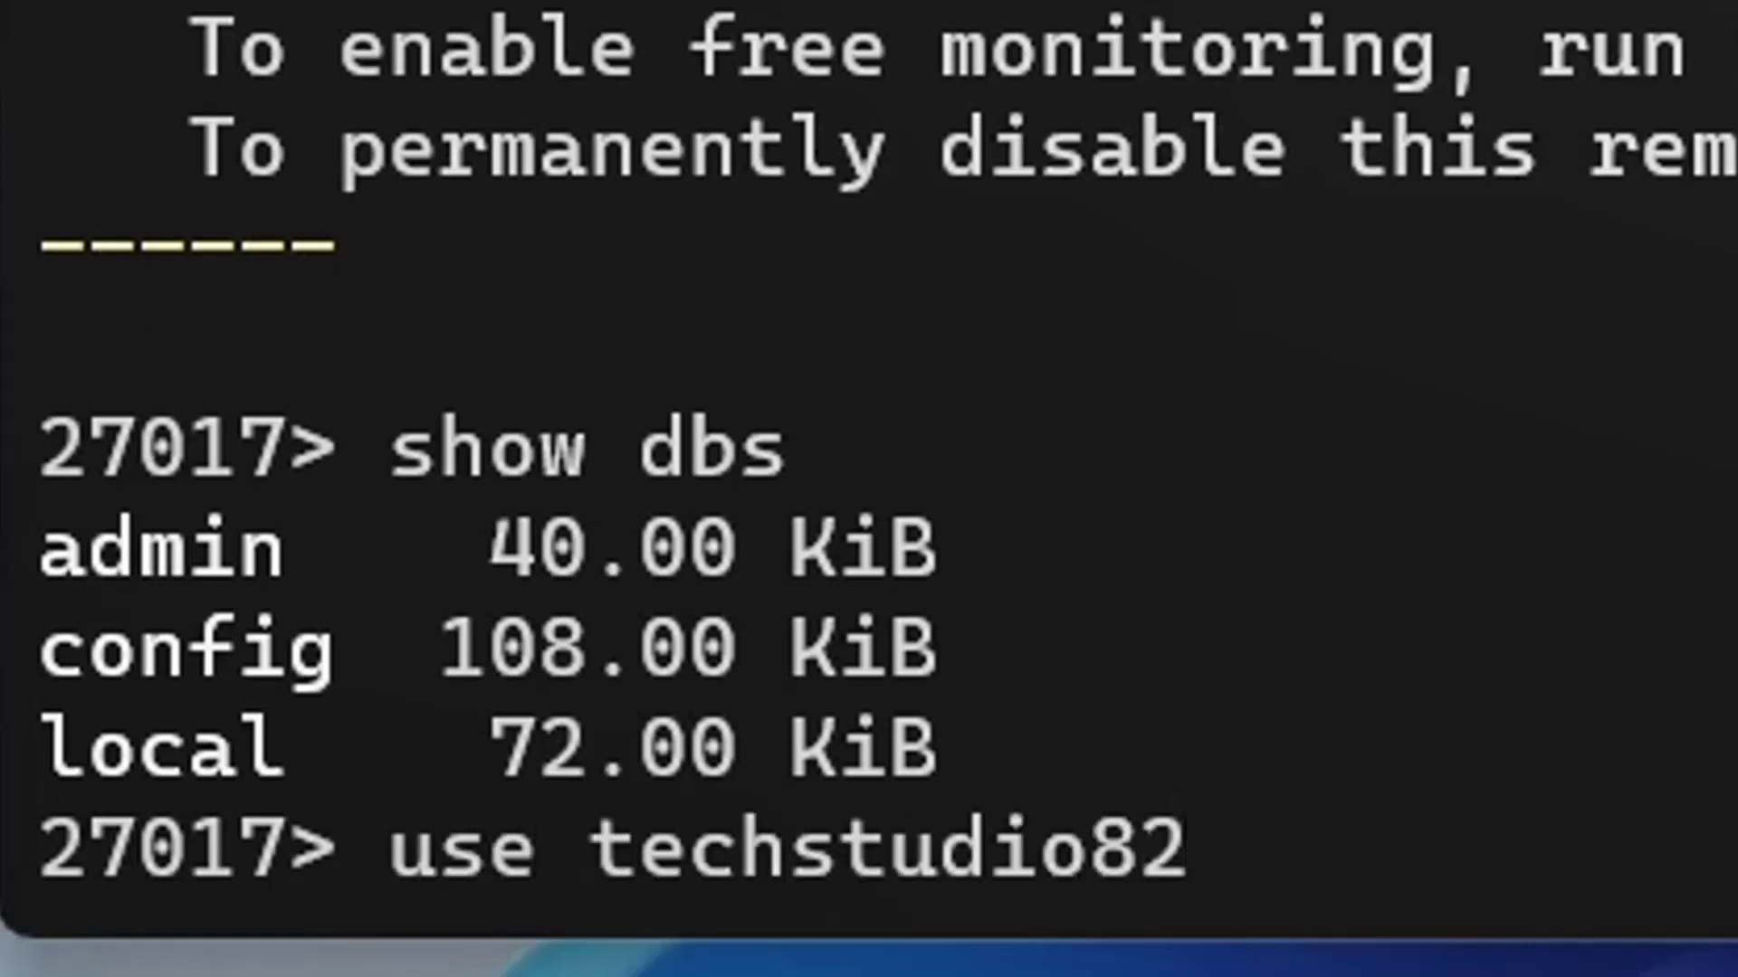
key("Return")
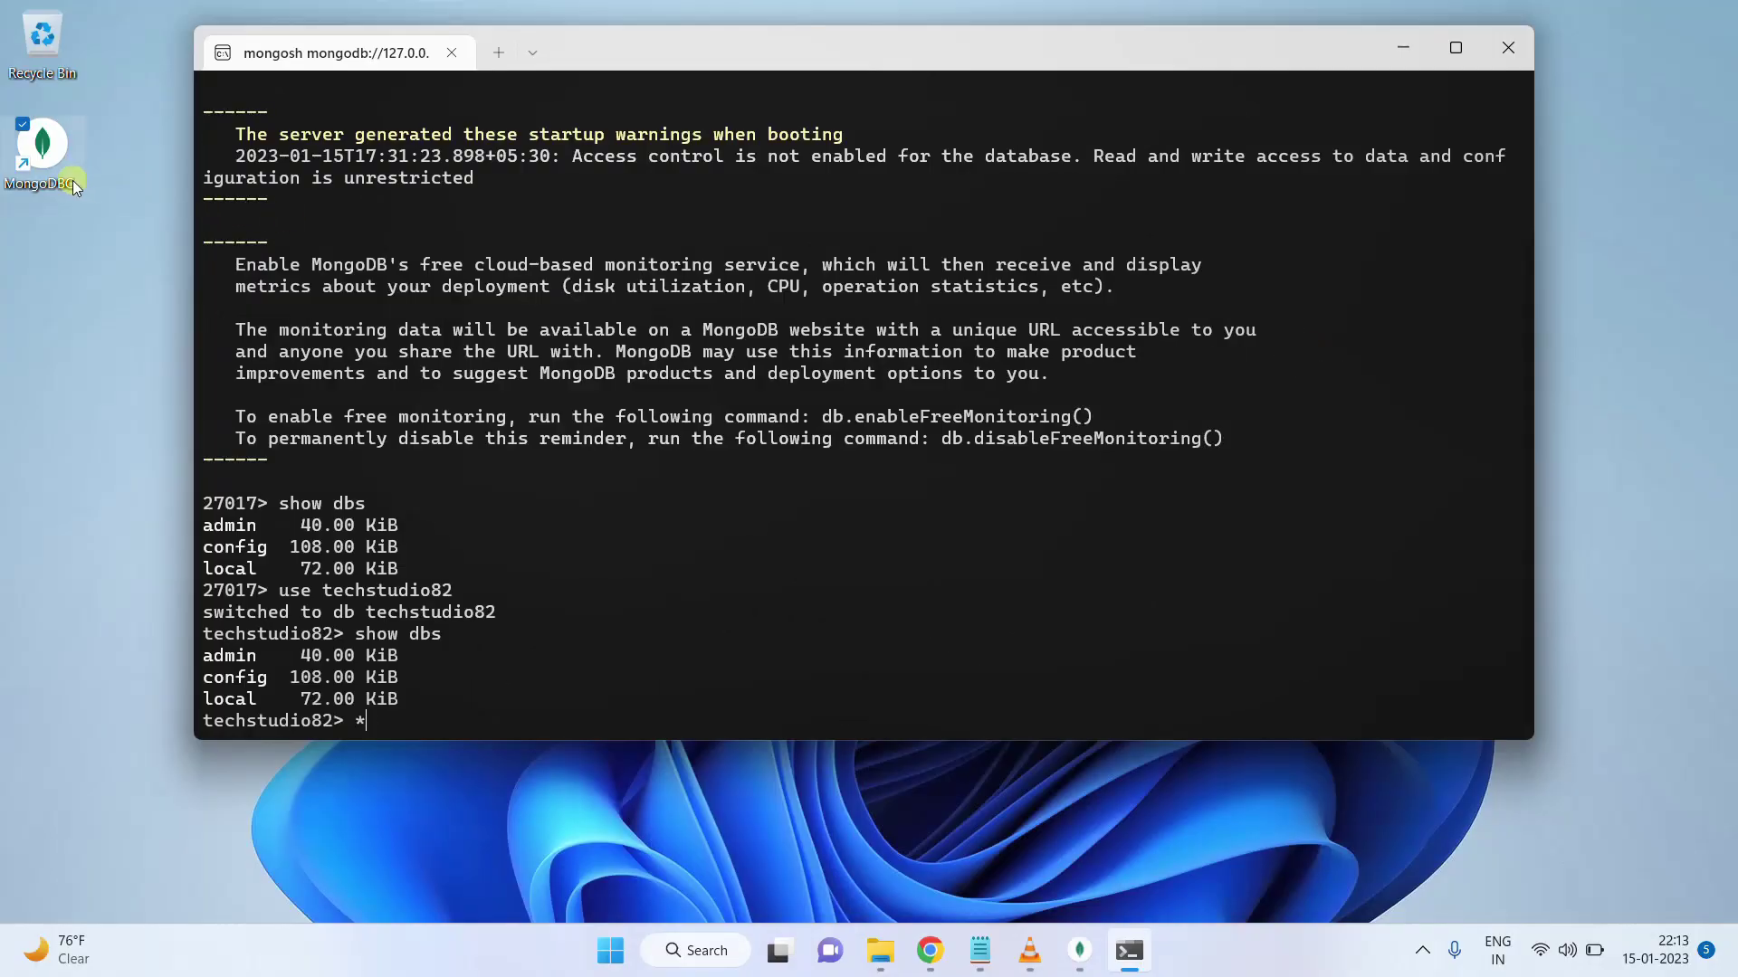
Connect Compass to localhost:27017 and create database tech82 with collection test
double_click(46, 154)
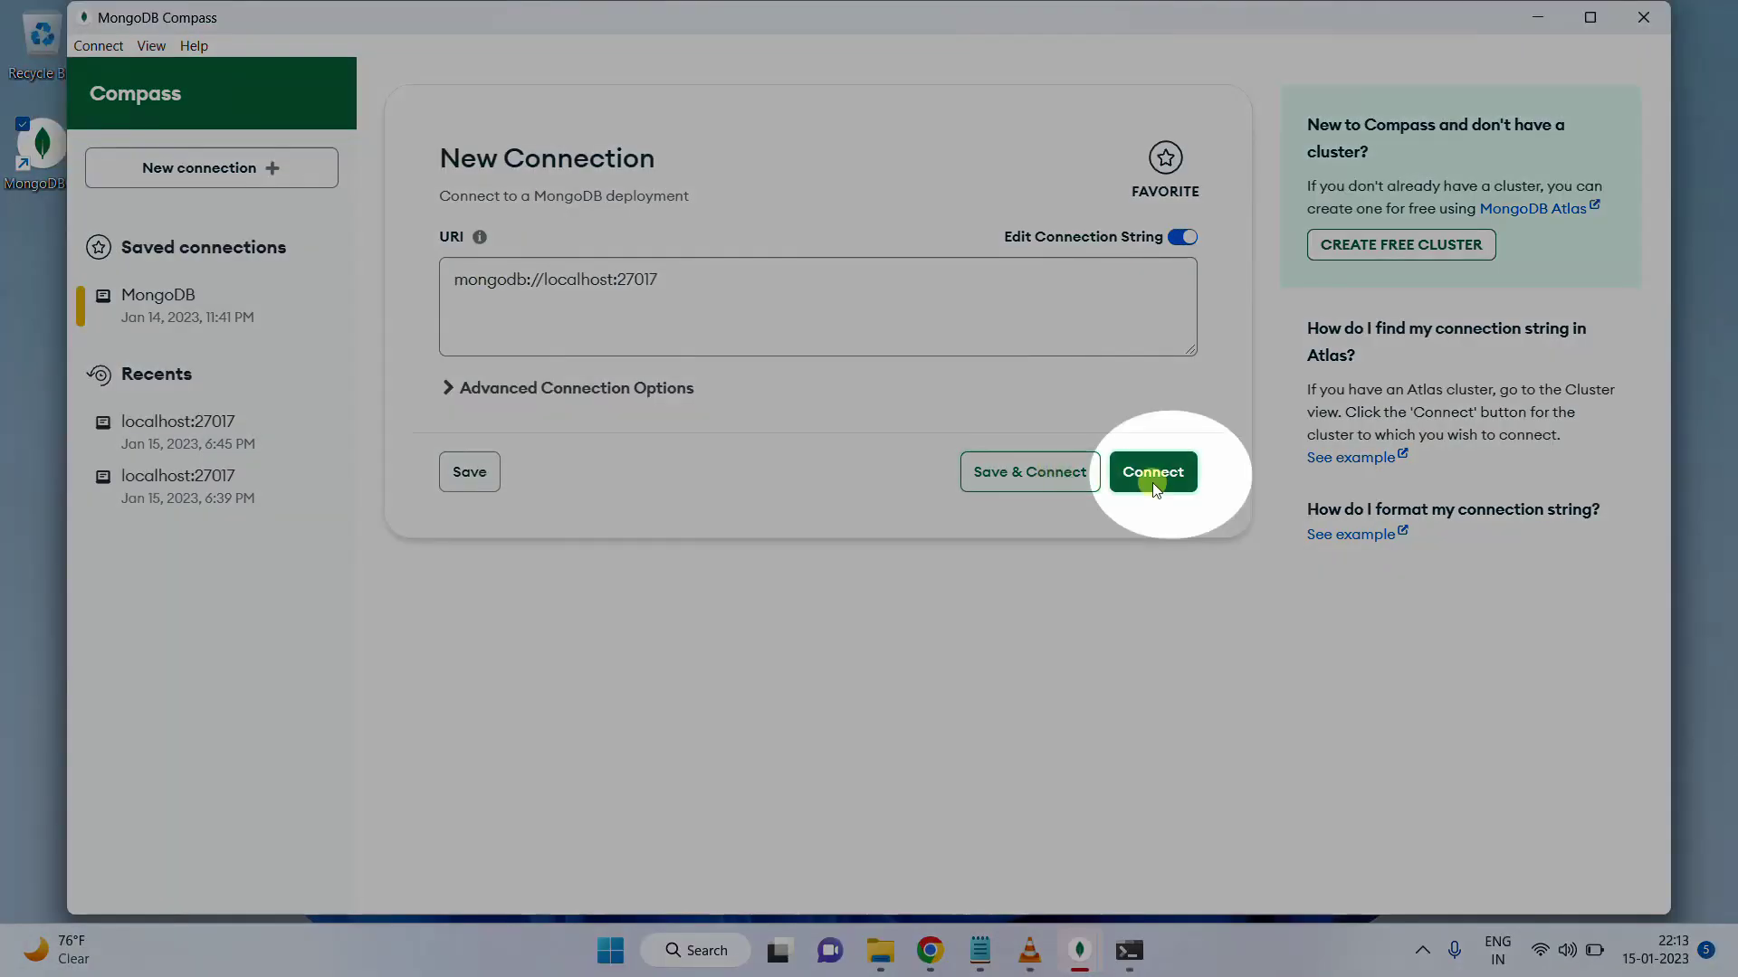
left_click(1167, 478)
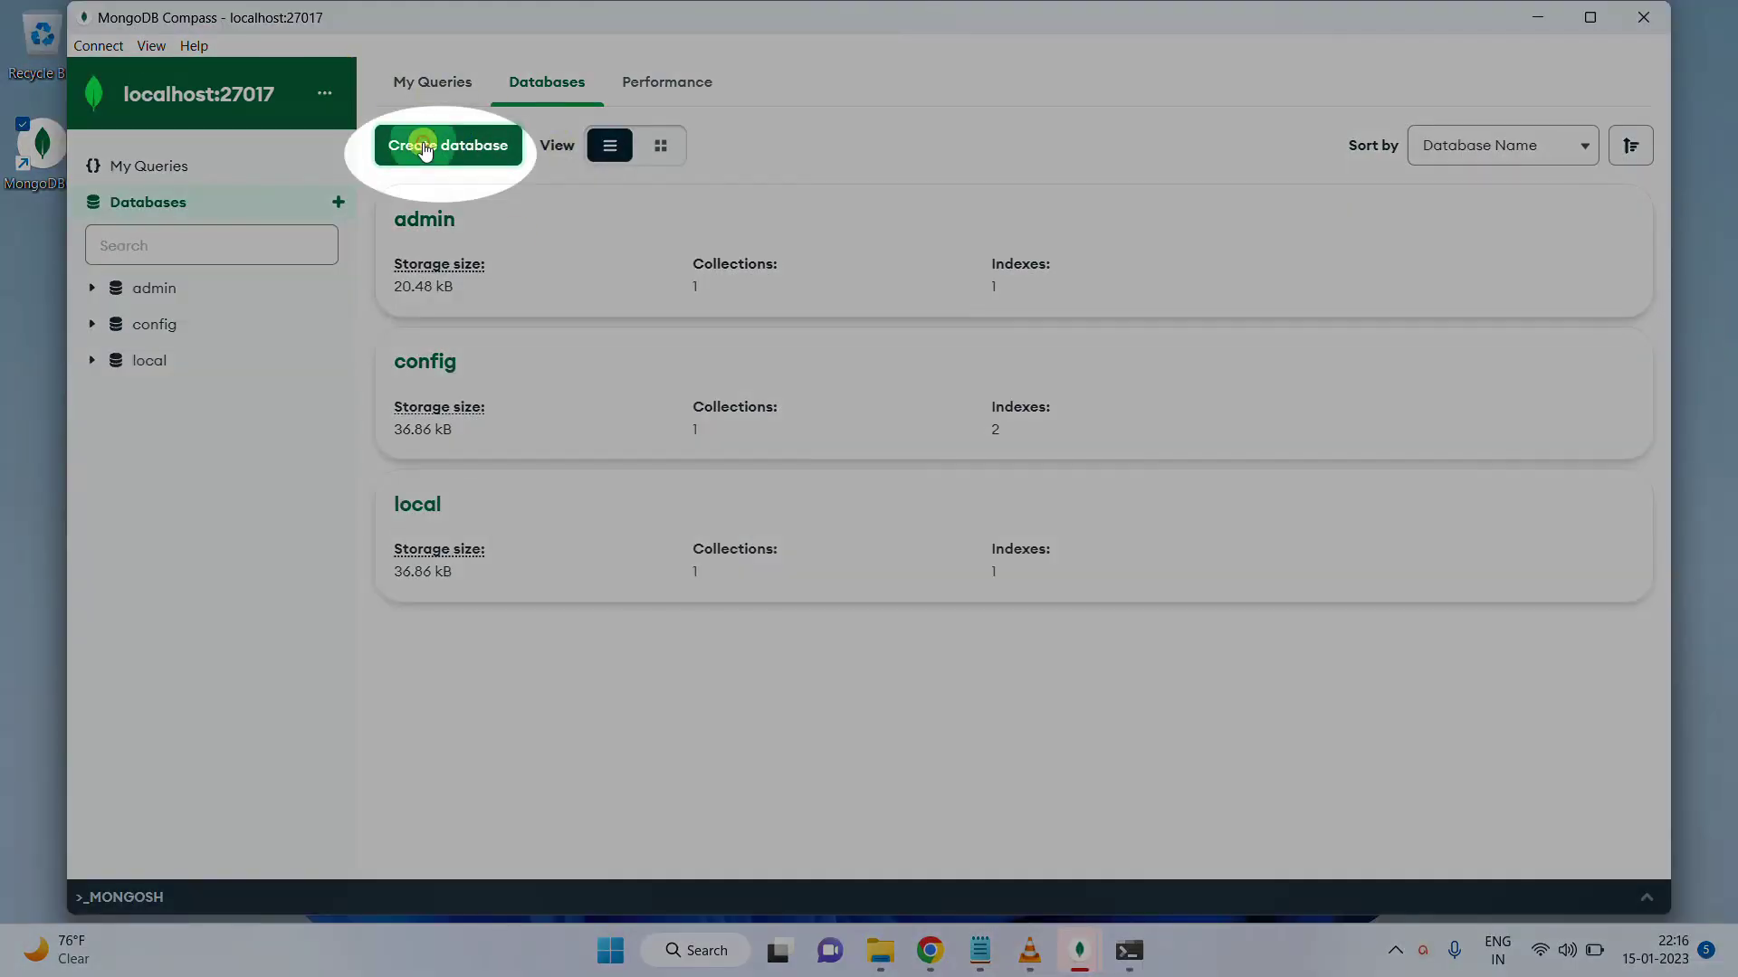
left_click(426, 146)
type("tech82")
left_click(616, 537)
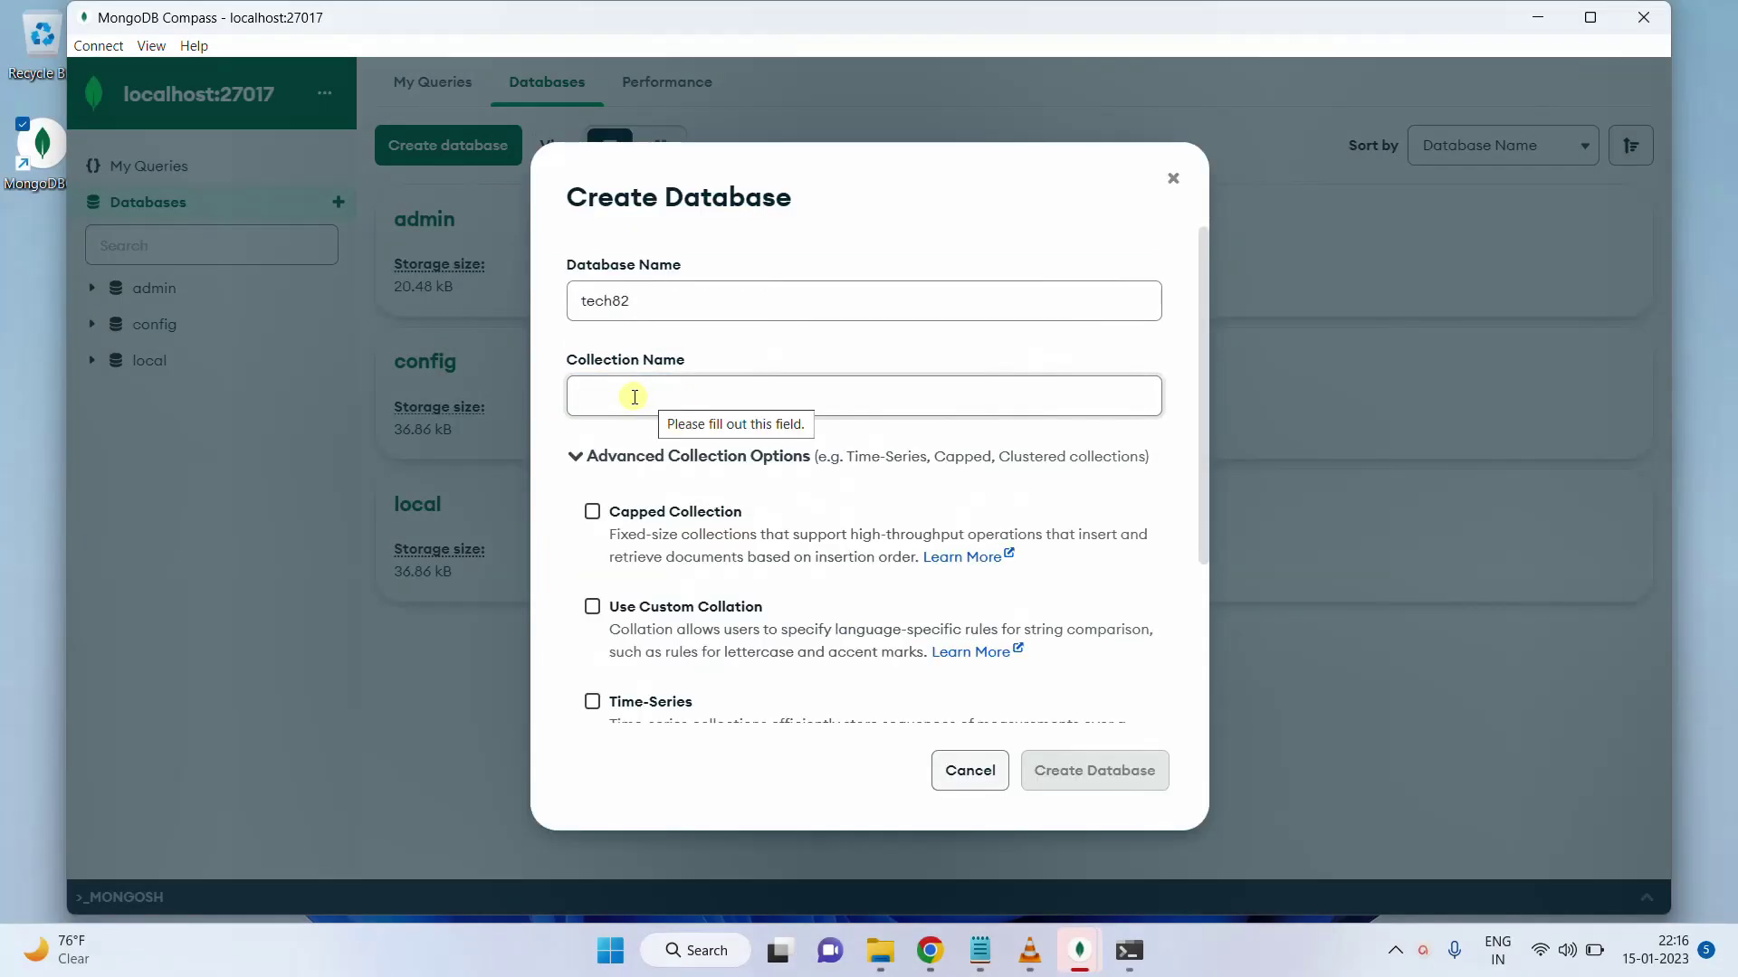
left_click(634, 396)
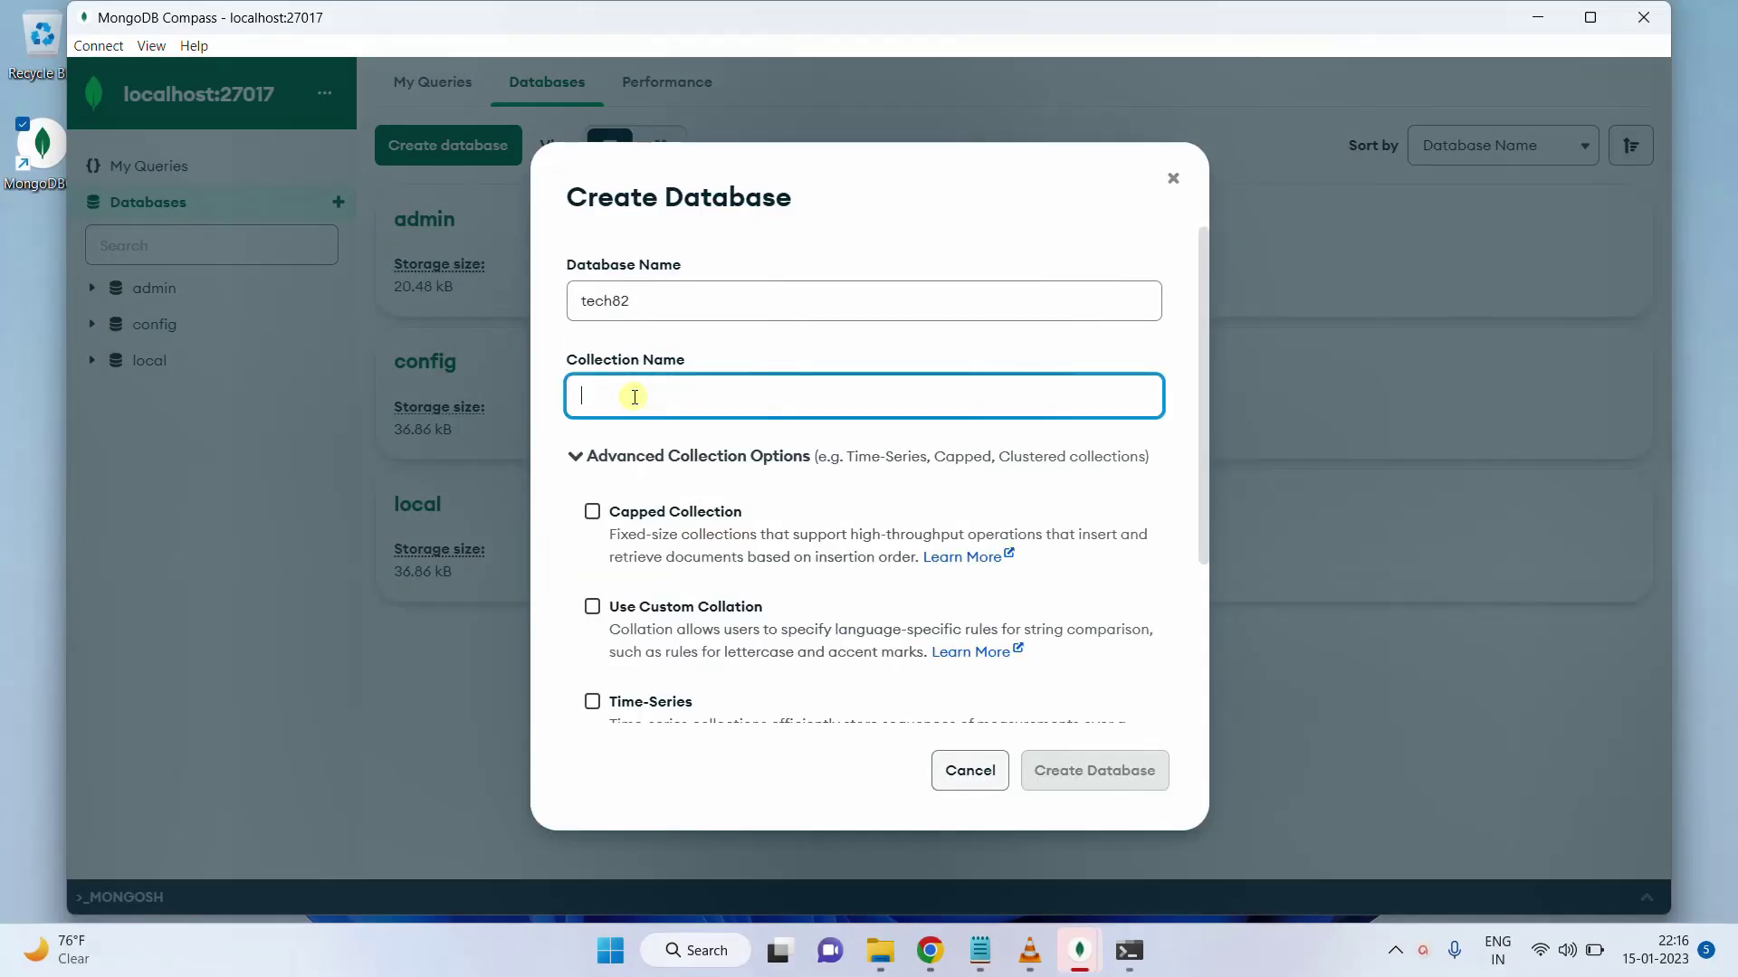
type("test")
left_click(1085, 776)
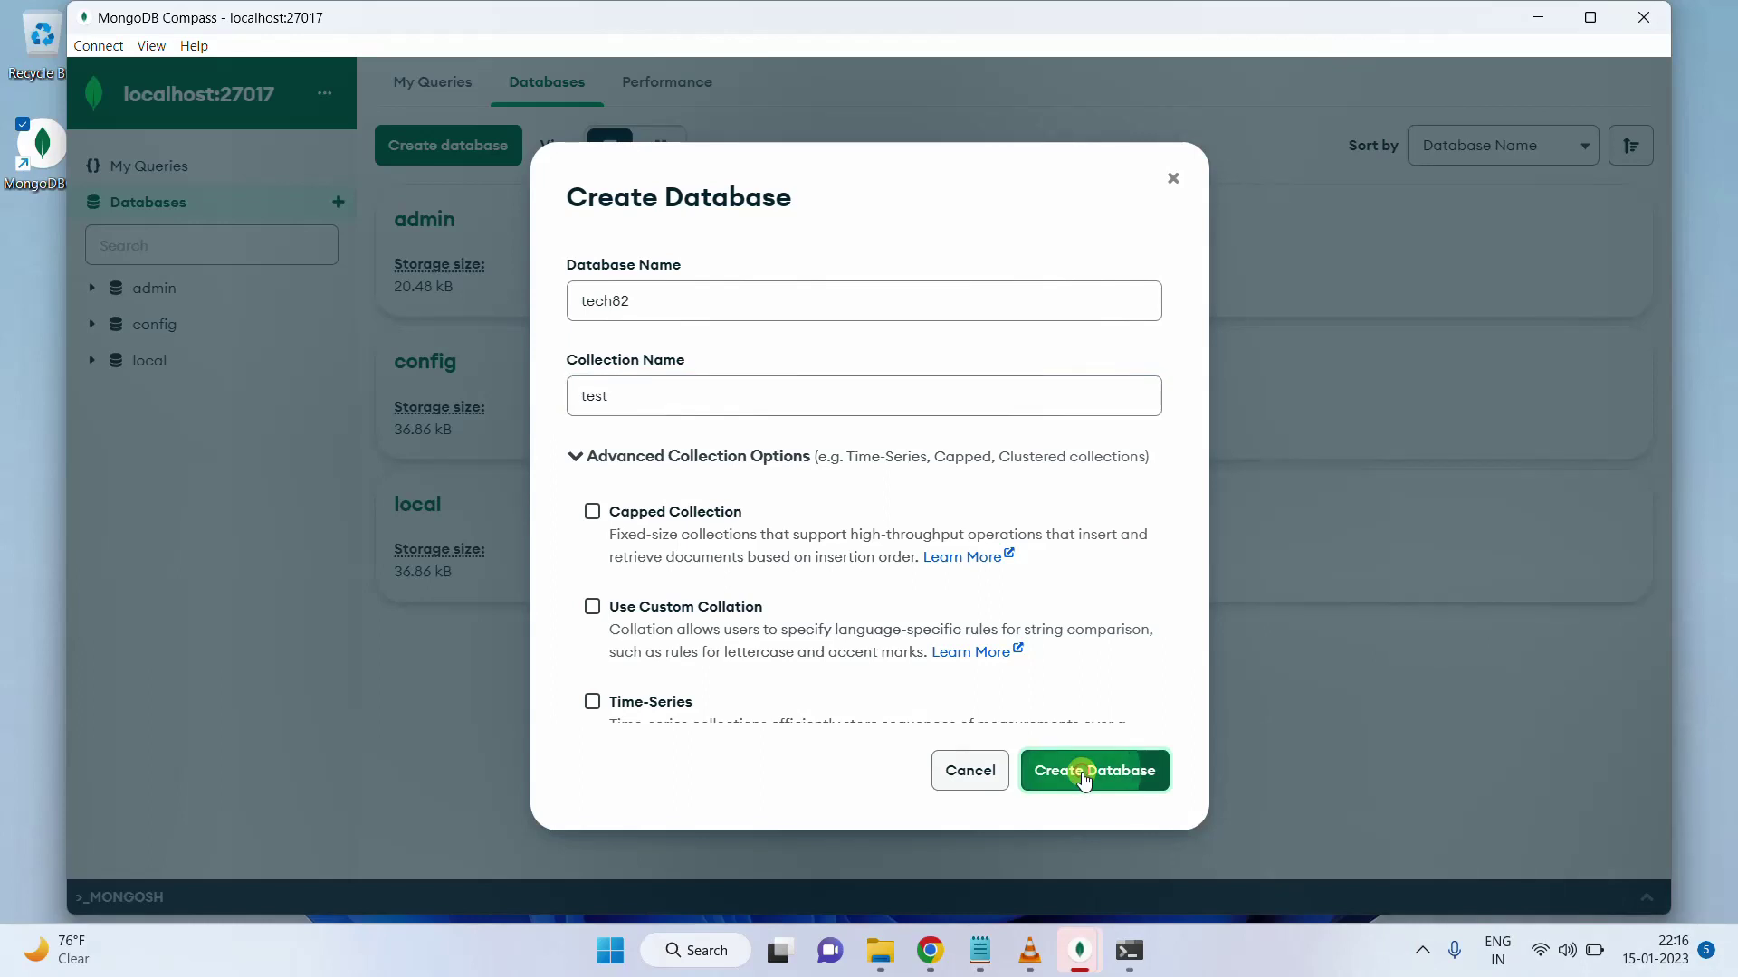